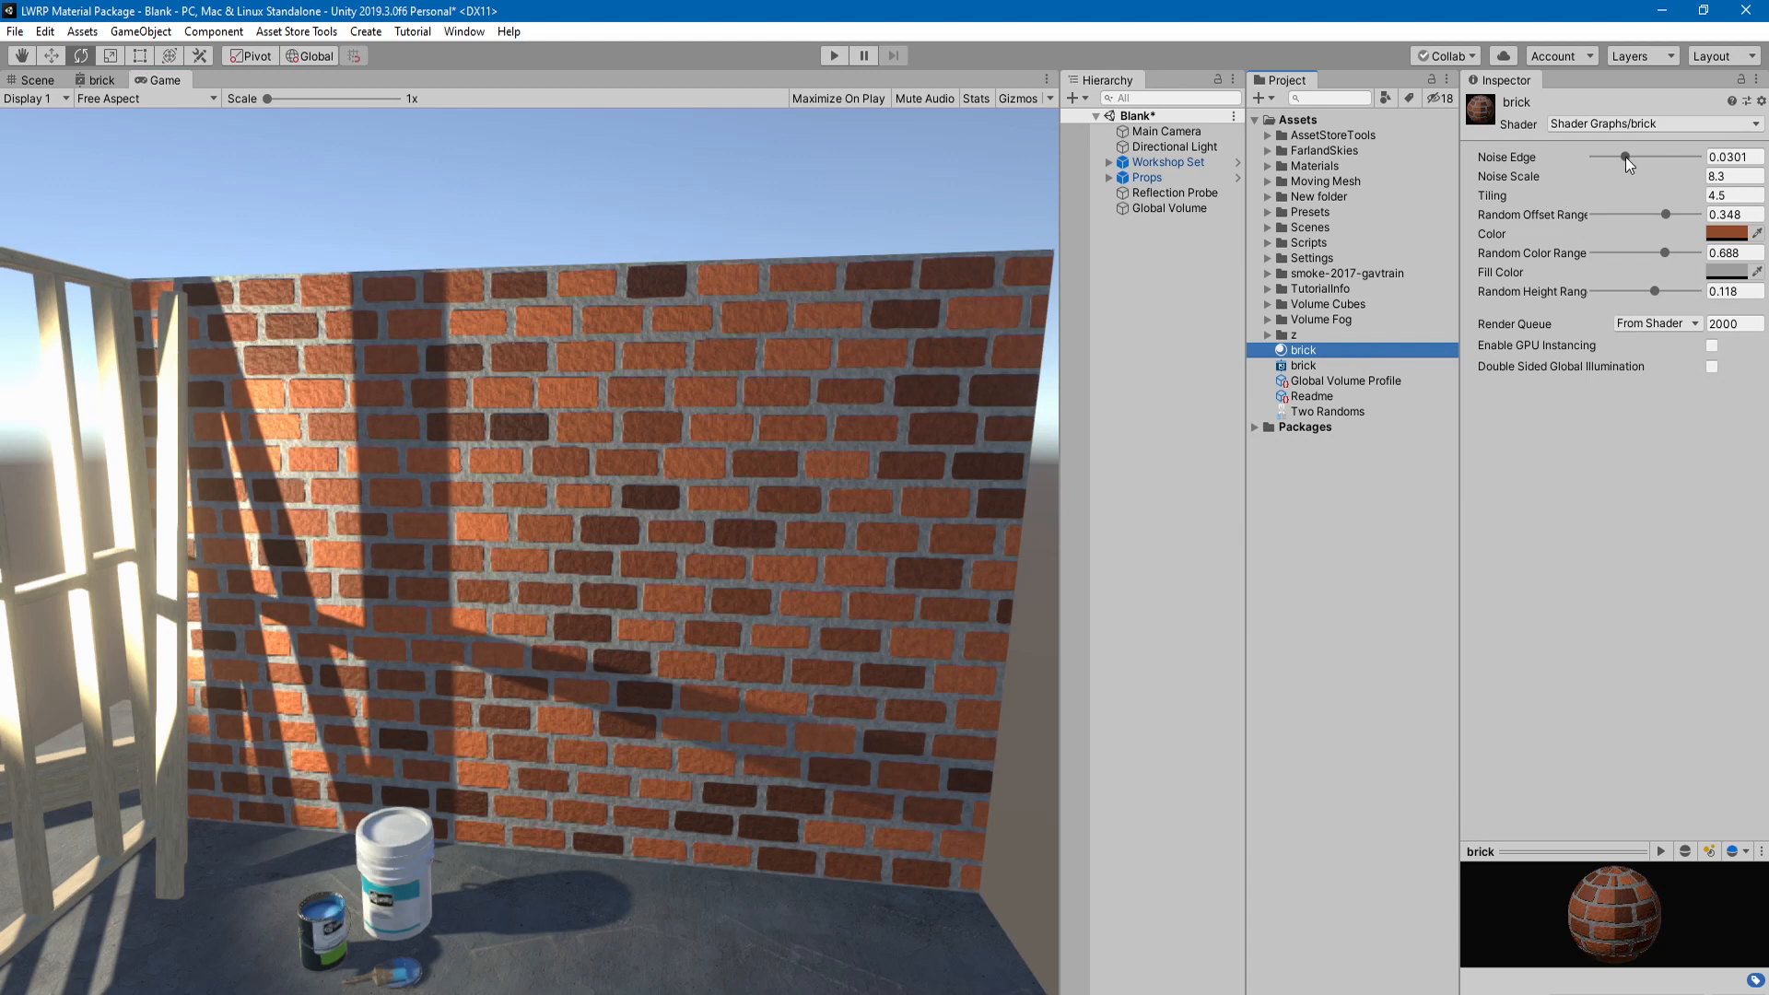
- Set the brick material's Tiling to 3.51 and its Random Offset Range to 0.317
{"action": "mouse_move", "coordinate": [1626, 159]}
{"action": "left_mouse_down"}
{"action": "mouse_move", "coordinate": [1691, 159]}
{"action": "mouse_move", "coordinate": [1605, 163]}
{"action": "mouse_move", "coordinate": [1703, 163]}
{"action": "mouse_move", "coordinate": [1636, 166]}
{"action": "left_mouse_up"}
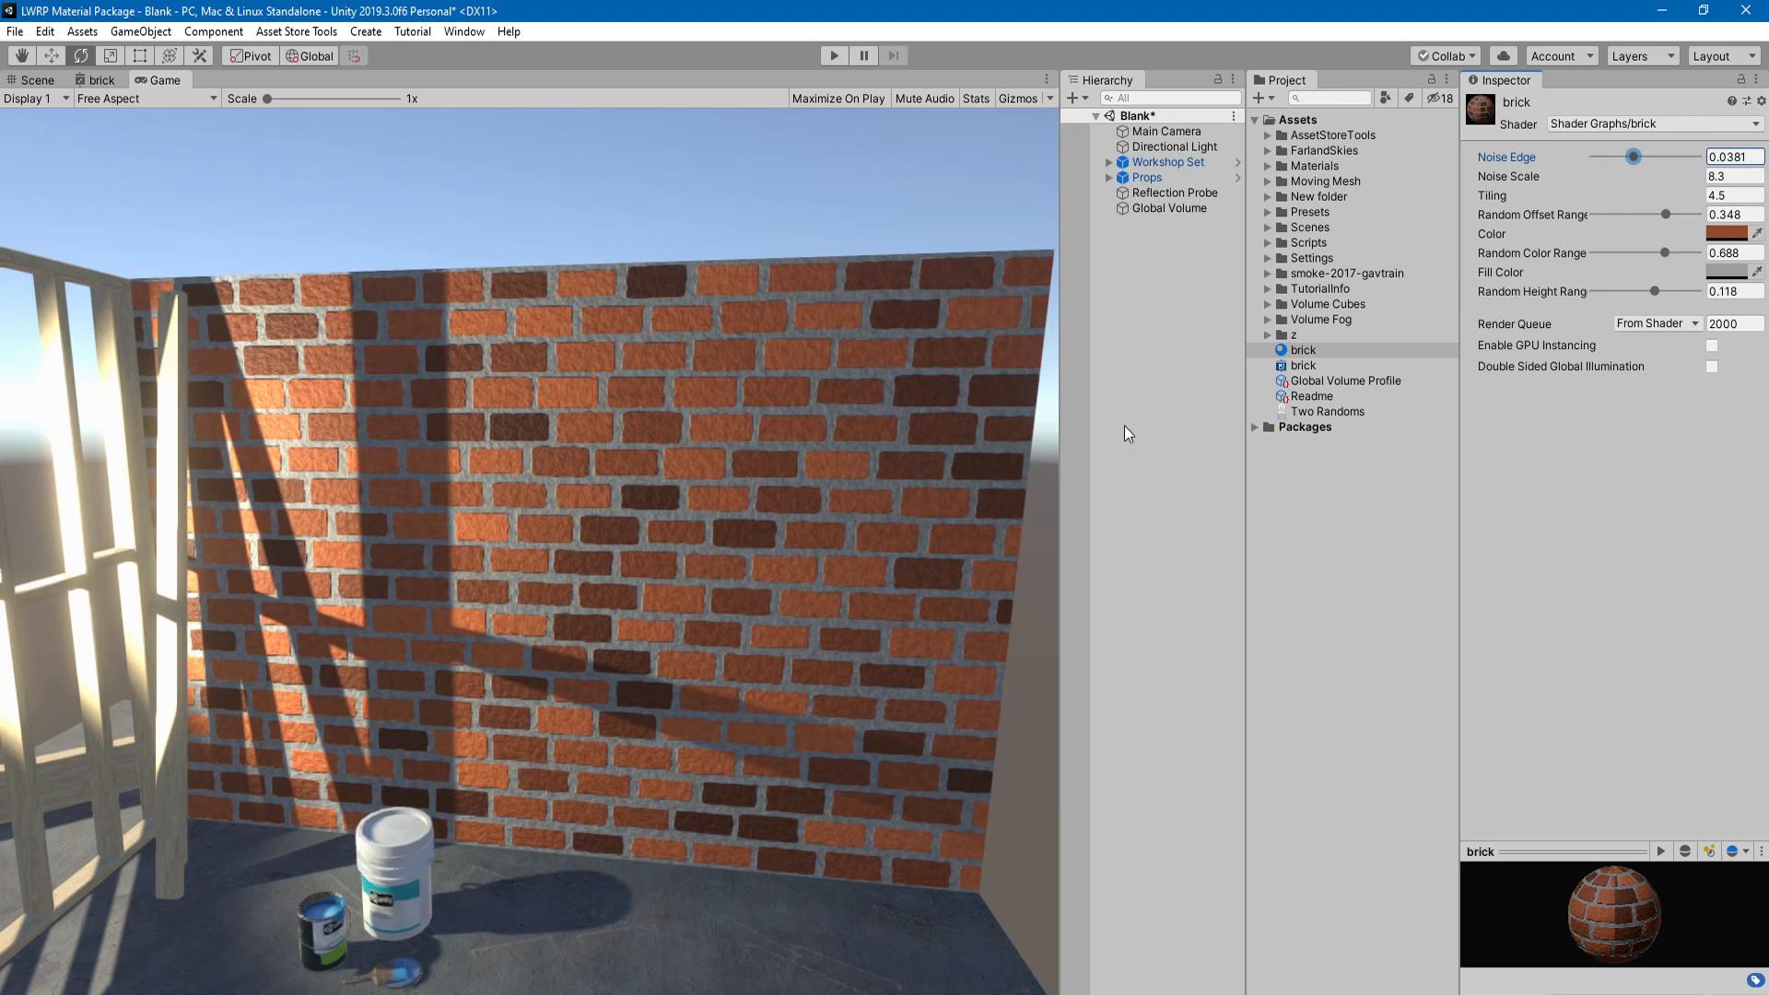
{"action": "key", "text": "ctrl+z"}
{"action": "mouse_move", "coordinate": [1559, 201]}
{"action": "left_mouse_down"}
{"action": "mouse_move", "coordinate": [1718, 206]}
{"action": "mouse_move", "coordinate": [1554, 205]}
{"action": "left_mouse_up"}
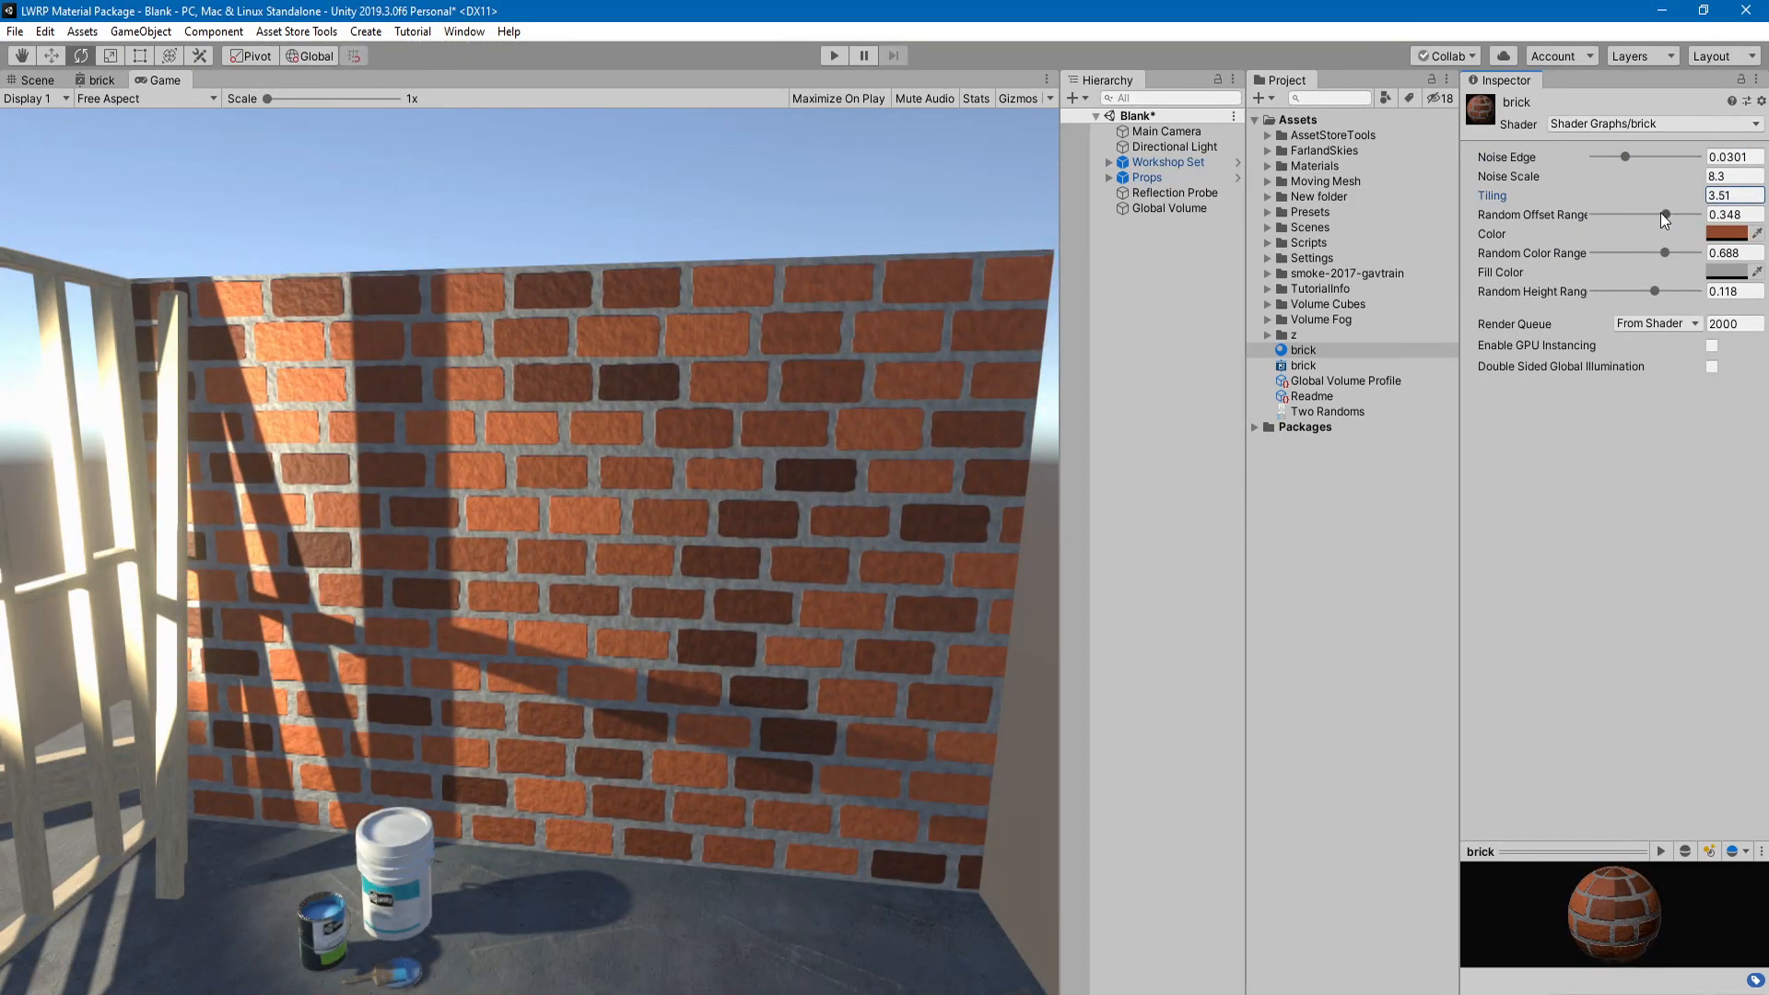
{"action": "mouse_move", "coordinate": [1666, 215]}
{"action": "left_mouse_down"}
{"action": "mouse_move", "coordinate": [1696, 221]}
{"action": "mouse_move", "coordinate": [1557, 222]}
{"action": "mouse_move", "coordinate": [1688, 223]}
{"action": "mouse_move", "coordinate": [1658, 223]}
{"action": "left_mouse_up"}
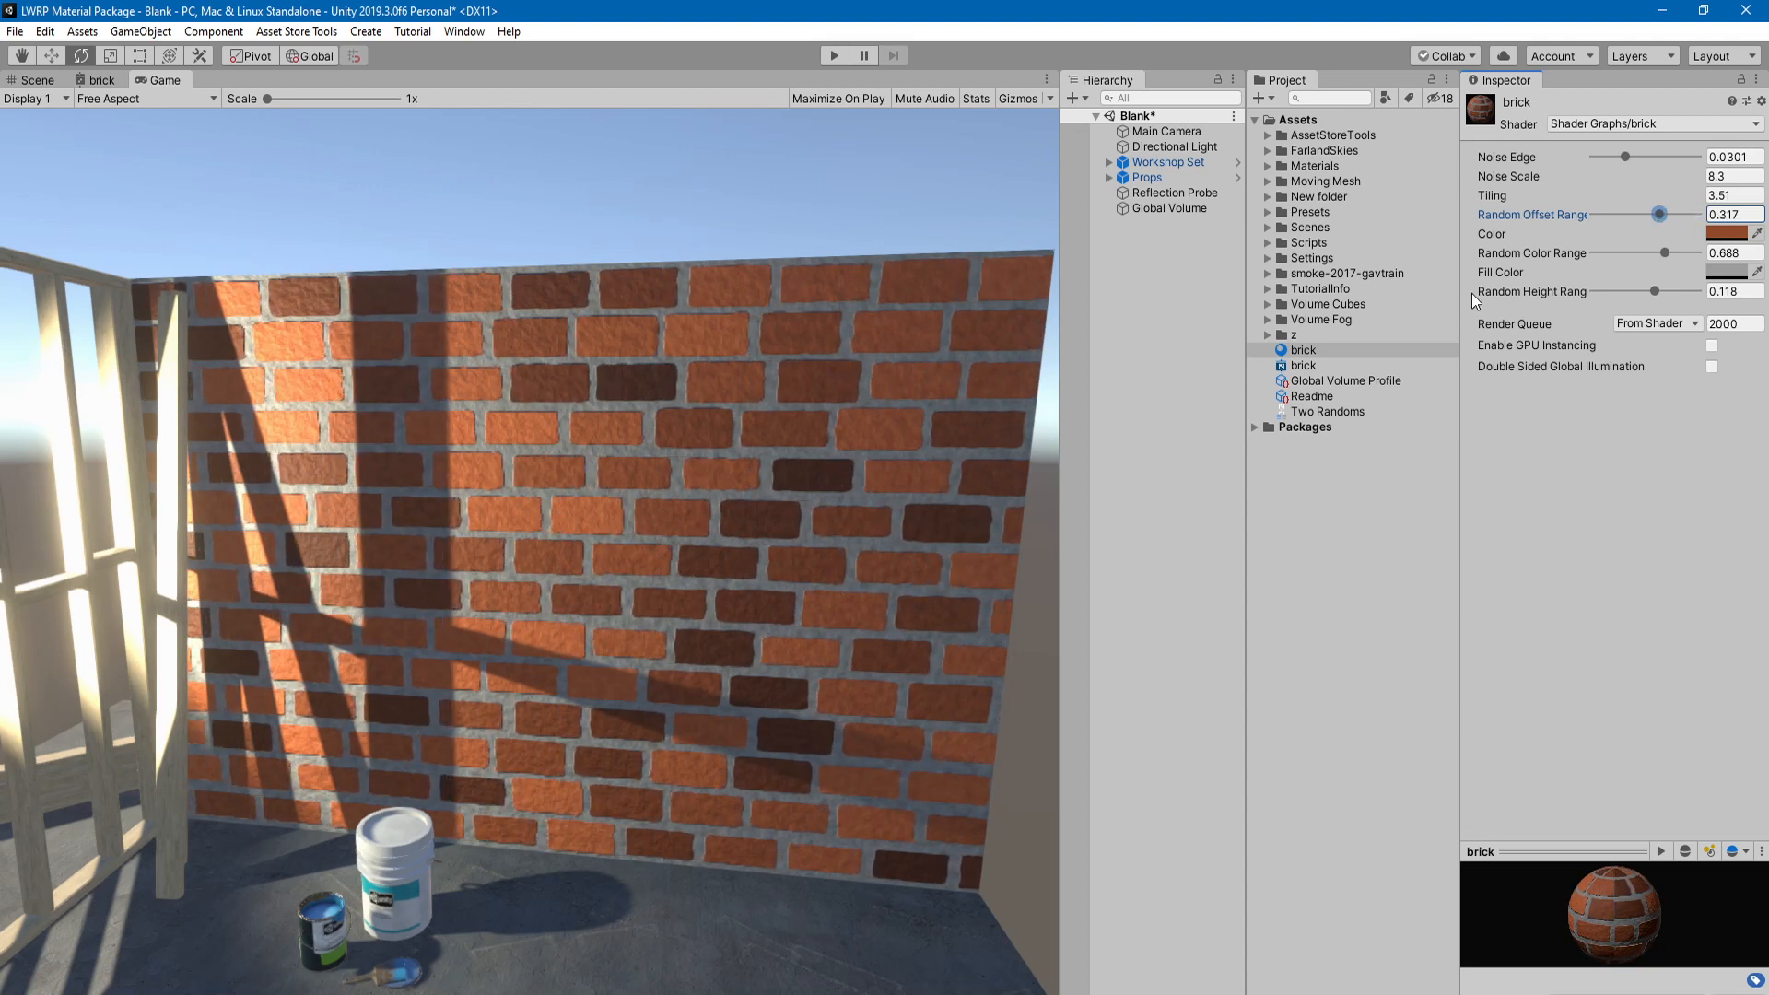
- Change the brick material's Color to a more saturated orange-red and set Random Color Range to 0.697
{"action": "left_click", "coordinate": [1726, 233]}
{"action": "left_click_drag", "start_coordinate": [1333, 571], "coordinate": [1350, 566]}
{"action": "left_click", "coordinate": [1409, 414]}
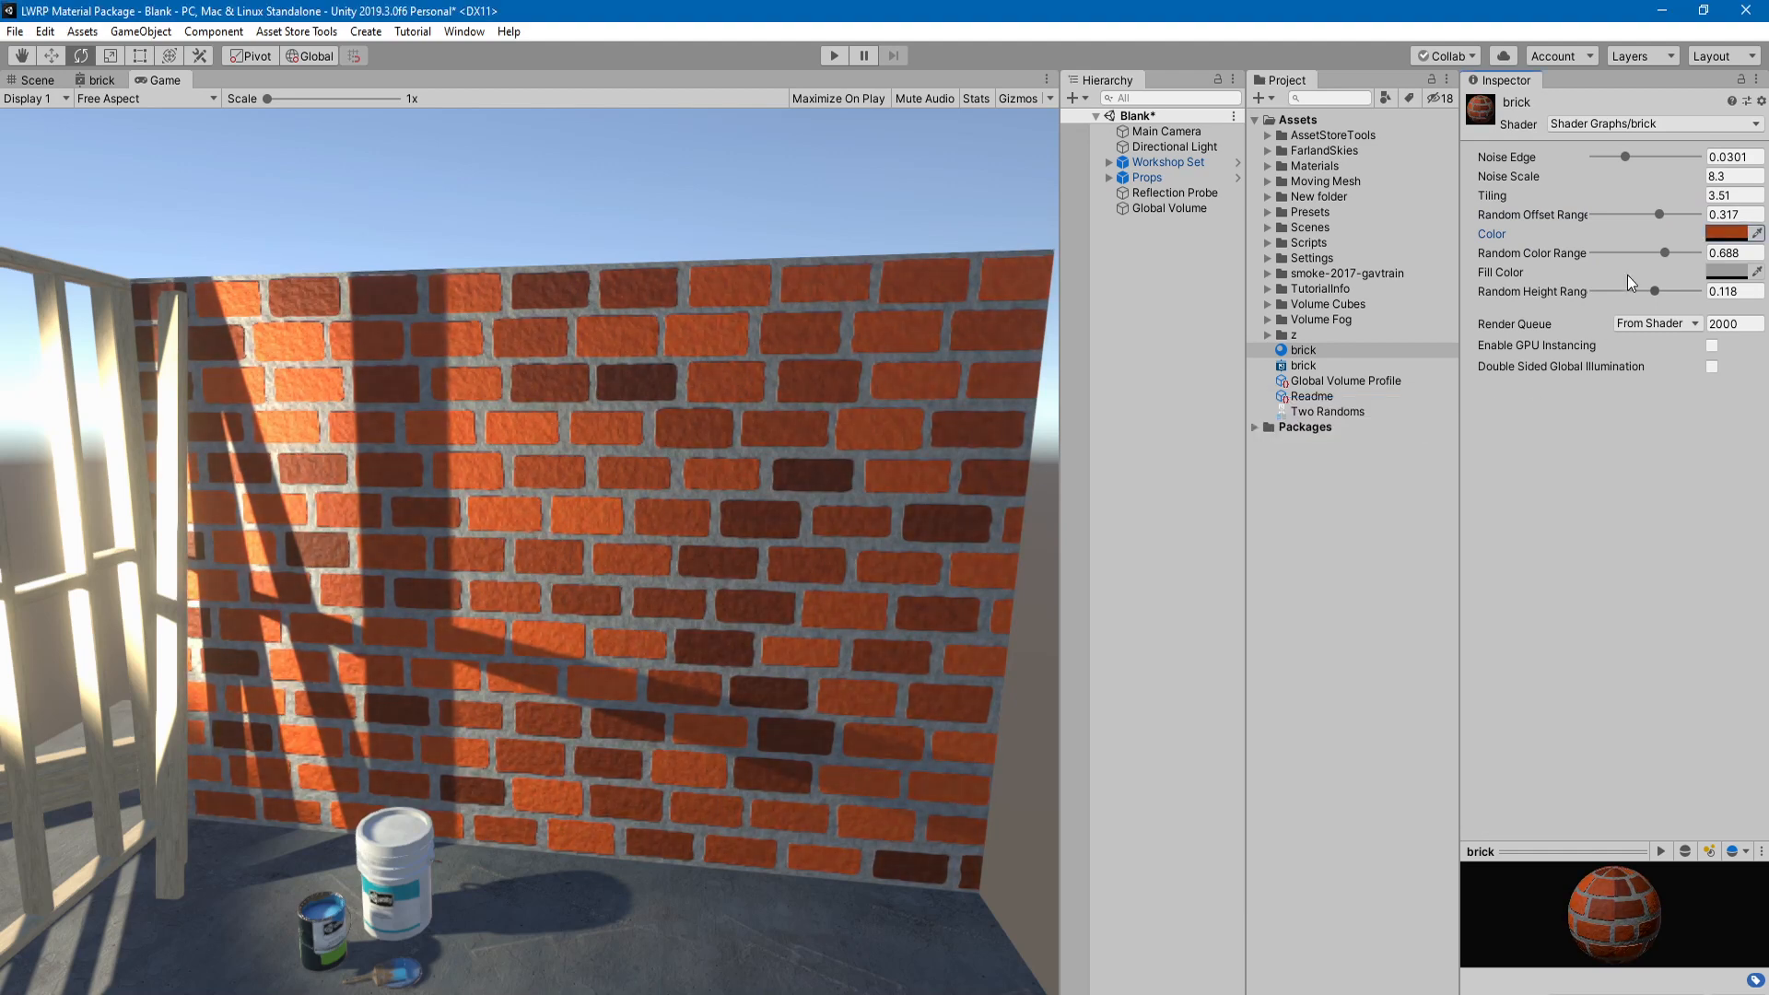
{"action": "left_click_drag", "start_coordinate": [1670, 257], "coordinate": [1671, 274]}
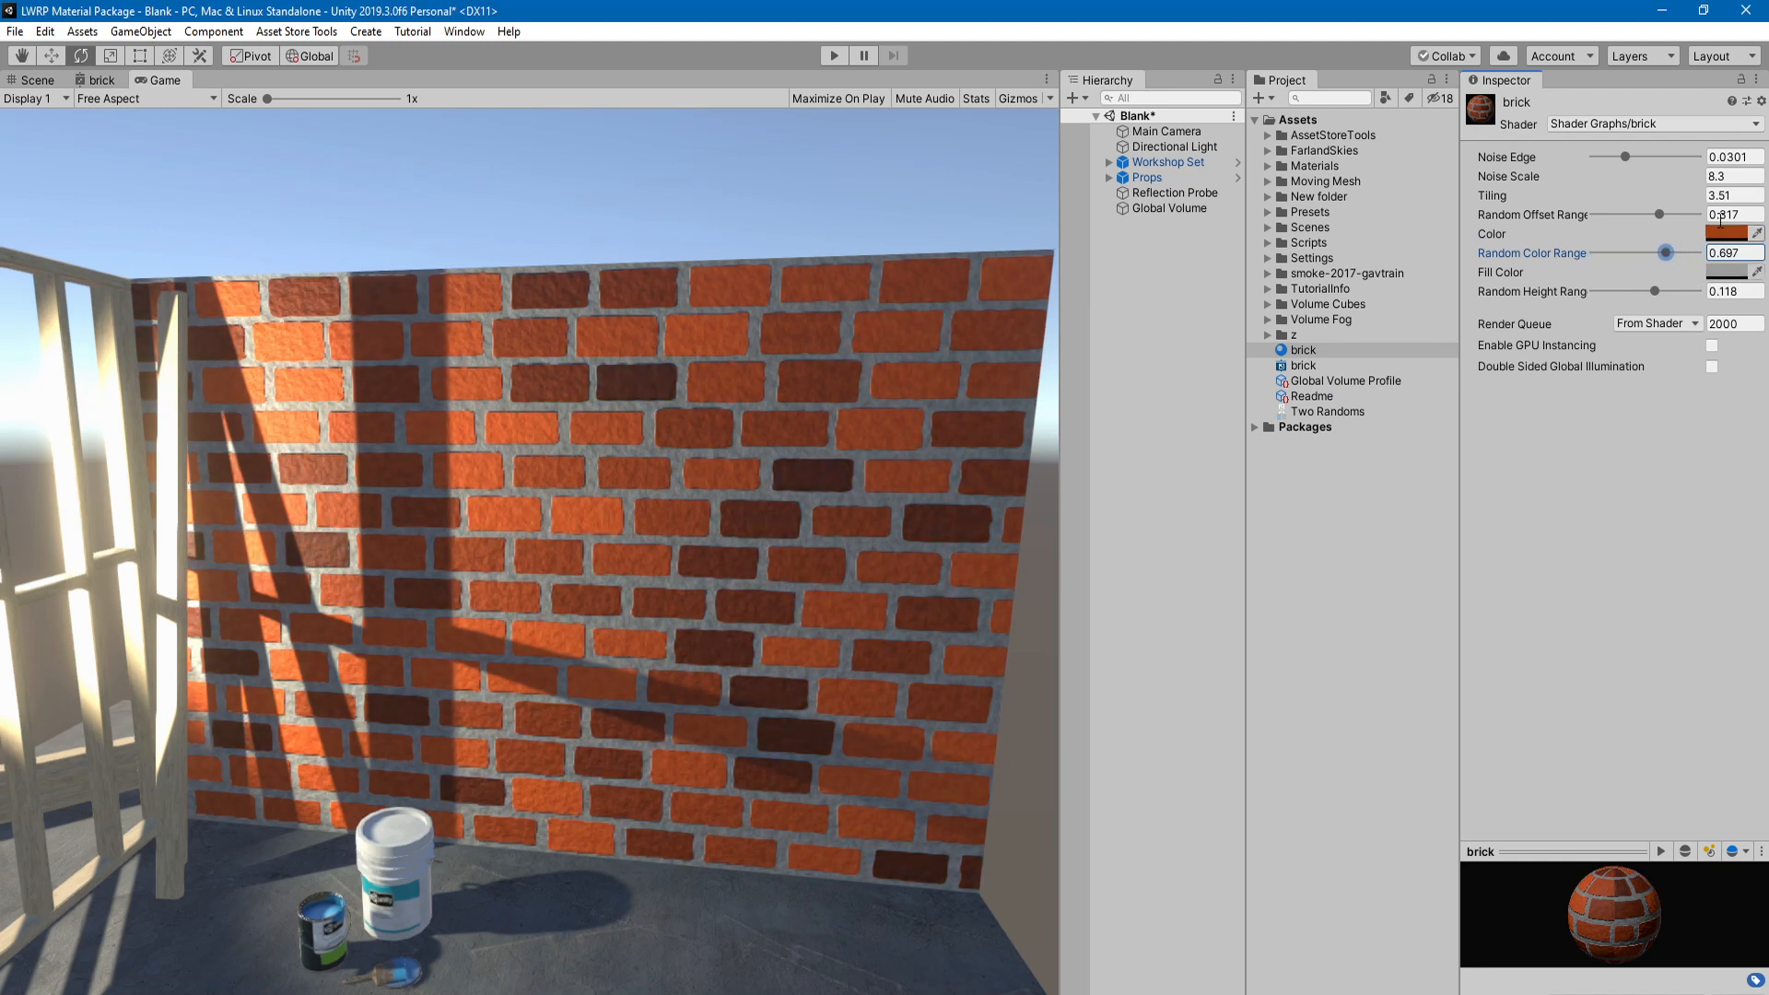
- Adjust the brick material's Fill Color to a neutral grey and set Random Height Range to 0.155
{"action": "left_click", "coordinate": [1726, 271]}
{"action": "left_click_drag", "start_coordinate": [1273, 562], "coordinate": [1264, 560]}
{"action": "left_click", "coordinate": [1409, 413]}
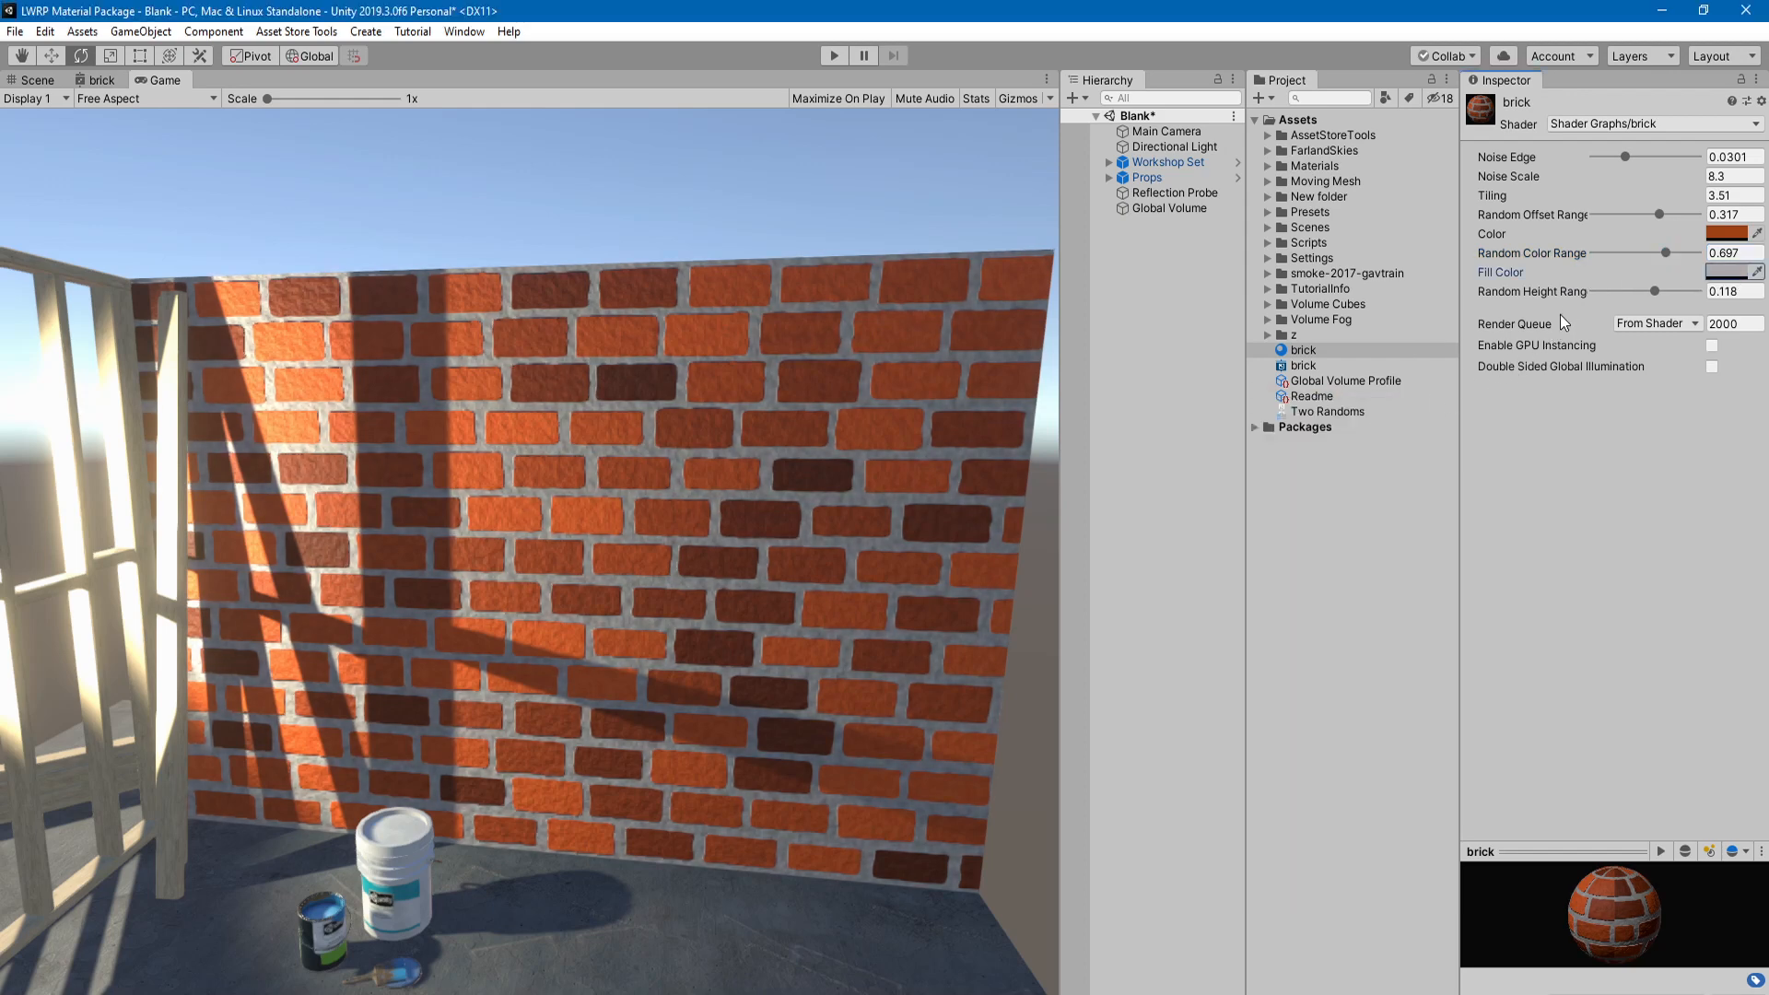
{"action": "mouse_move", "coordinate": [1655, 295]}
{"action": "left_mouse_down"}
{"action": "mouse_move", "coordinate": [1700, 295]}
{"action": "mouse_move", "coordinate": [1564, 304]}
{"action": "mouse_move", "coordinate": [1736, 304]}
{"action": "mouse_move", "coordinate": [1603, 304]}
{"action": "mouse_move", "coordinate": [1678, 307]}
{"action": "left_mouse_up"}
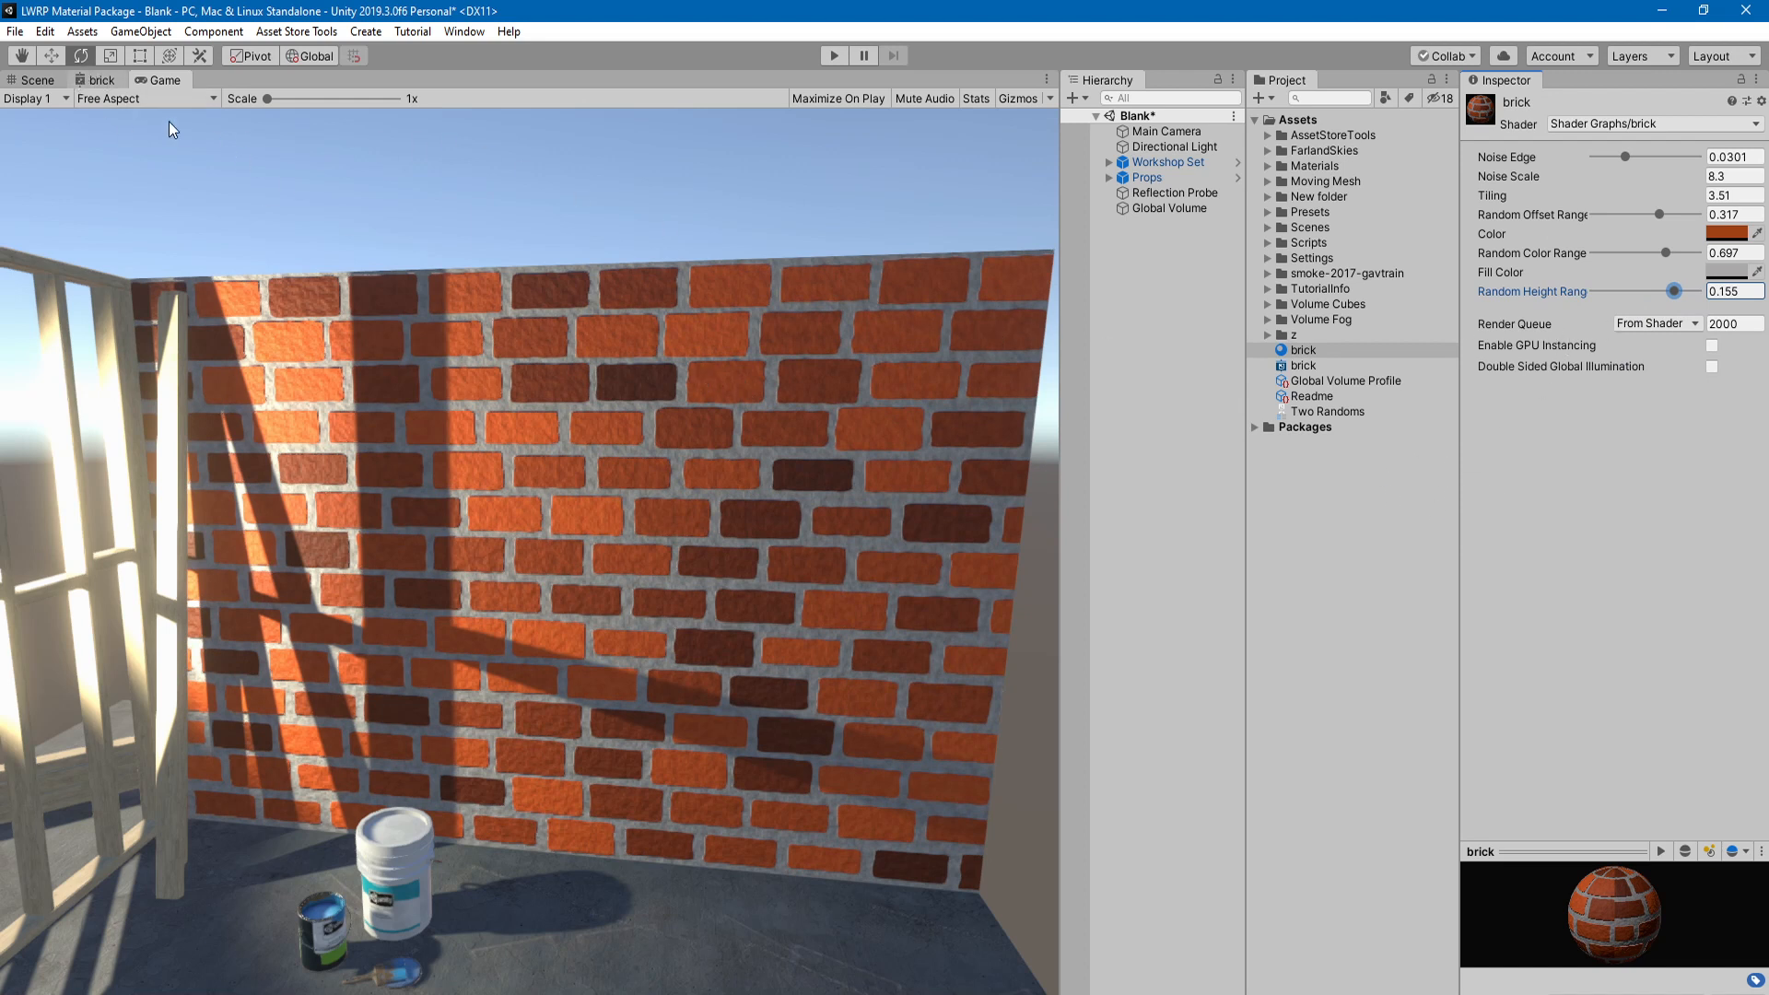
- Open the brick shader graph maximized and look at the tiling nodes at the start of the graph
{"action": "left_click", "coordinate": [102, 85]}
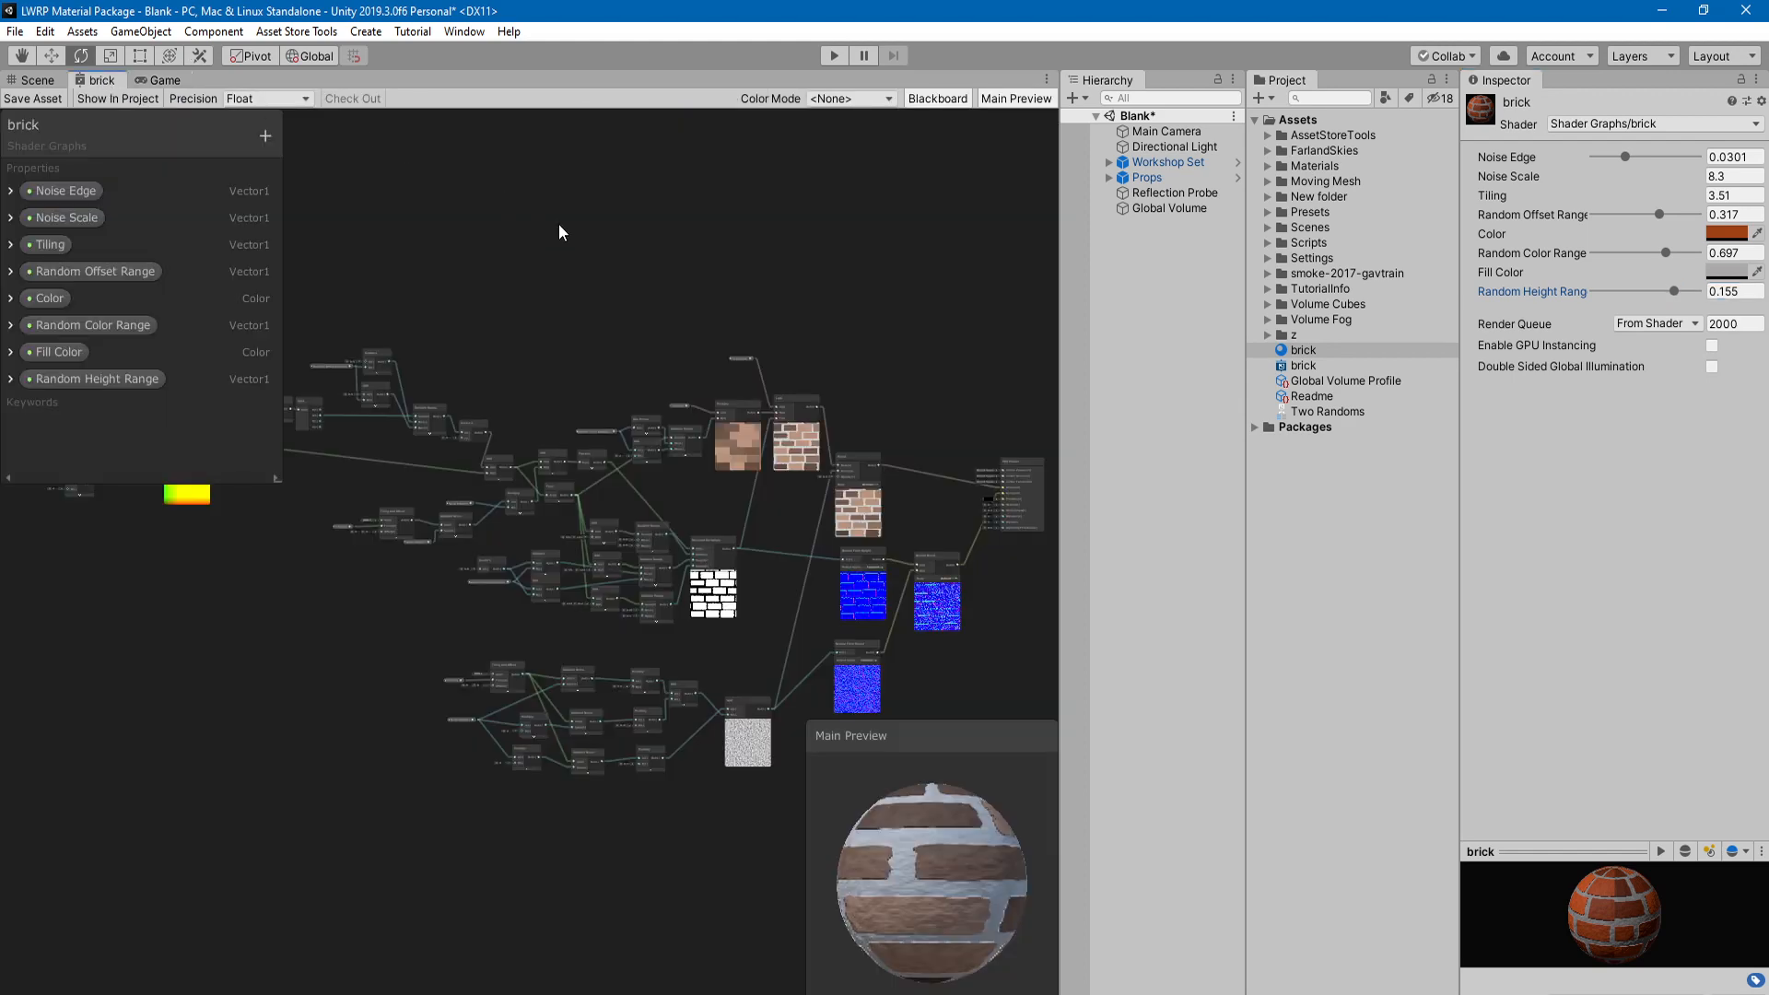
{"action": "key", "text": "shift+space"}
{"action": "middle_click_drag", "start_coordinate": [534, 301], "coordinate": [873, 382]}
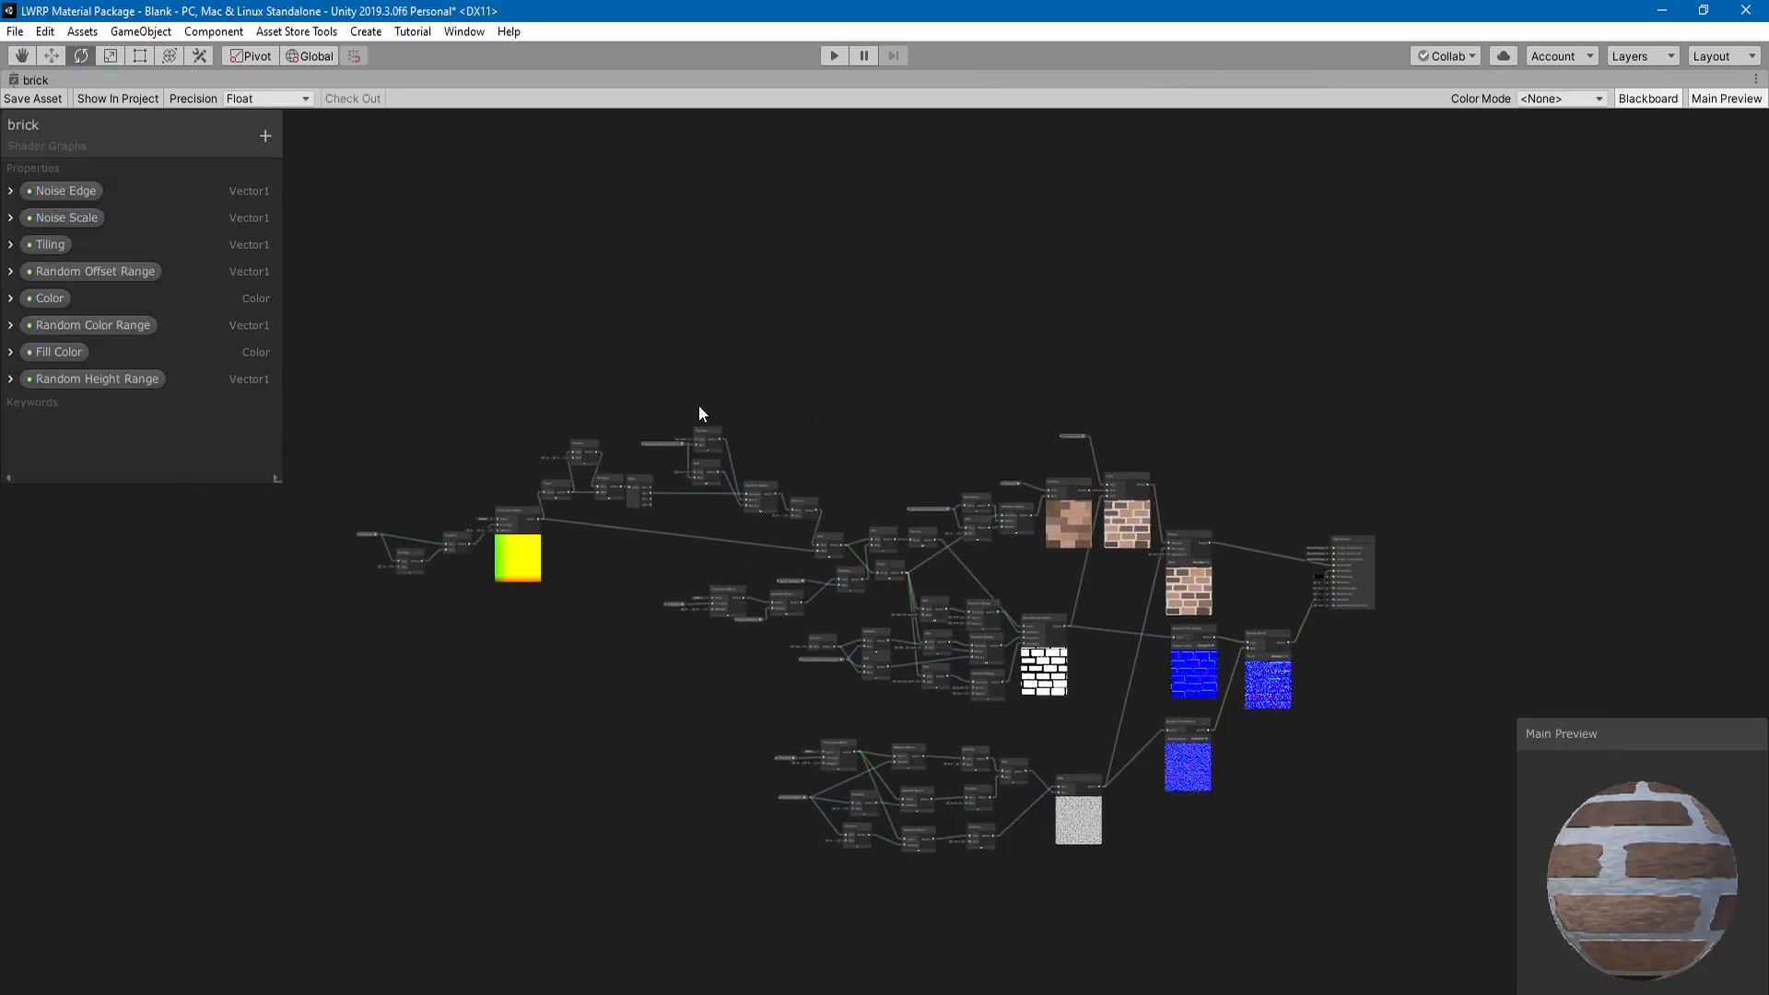
{"action": "scroll", "coordinate": [698, 412], "scroll_direction": "up", "scroll_amount": 3}
{"action": "middle_click_drag", "start_coordinate": [383, 442], "coordinate": [984, 273]}
{"action": "scroll", "coordinate": [984, 272], "scroll_direction": "up", "scroll_amount": 3}
{"action": "middle_click_drag", "start_coordinate": [811, 467], "coordinate": [982, 269]}
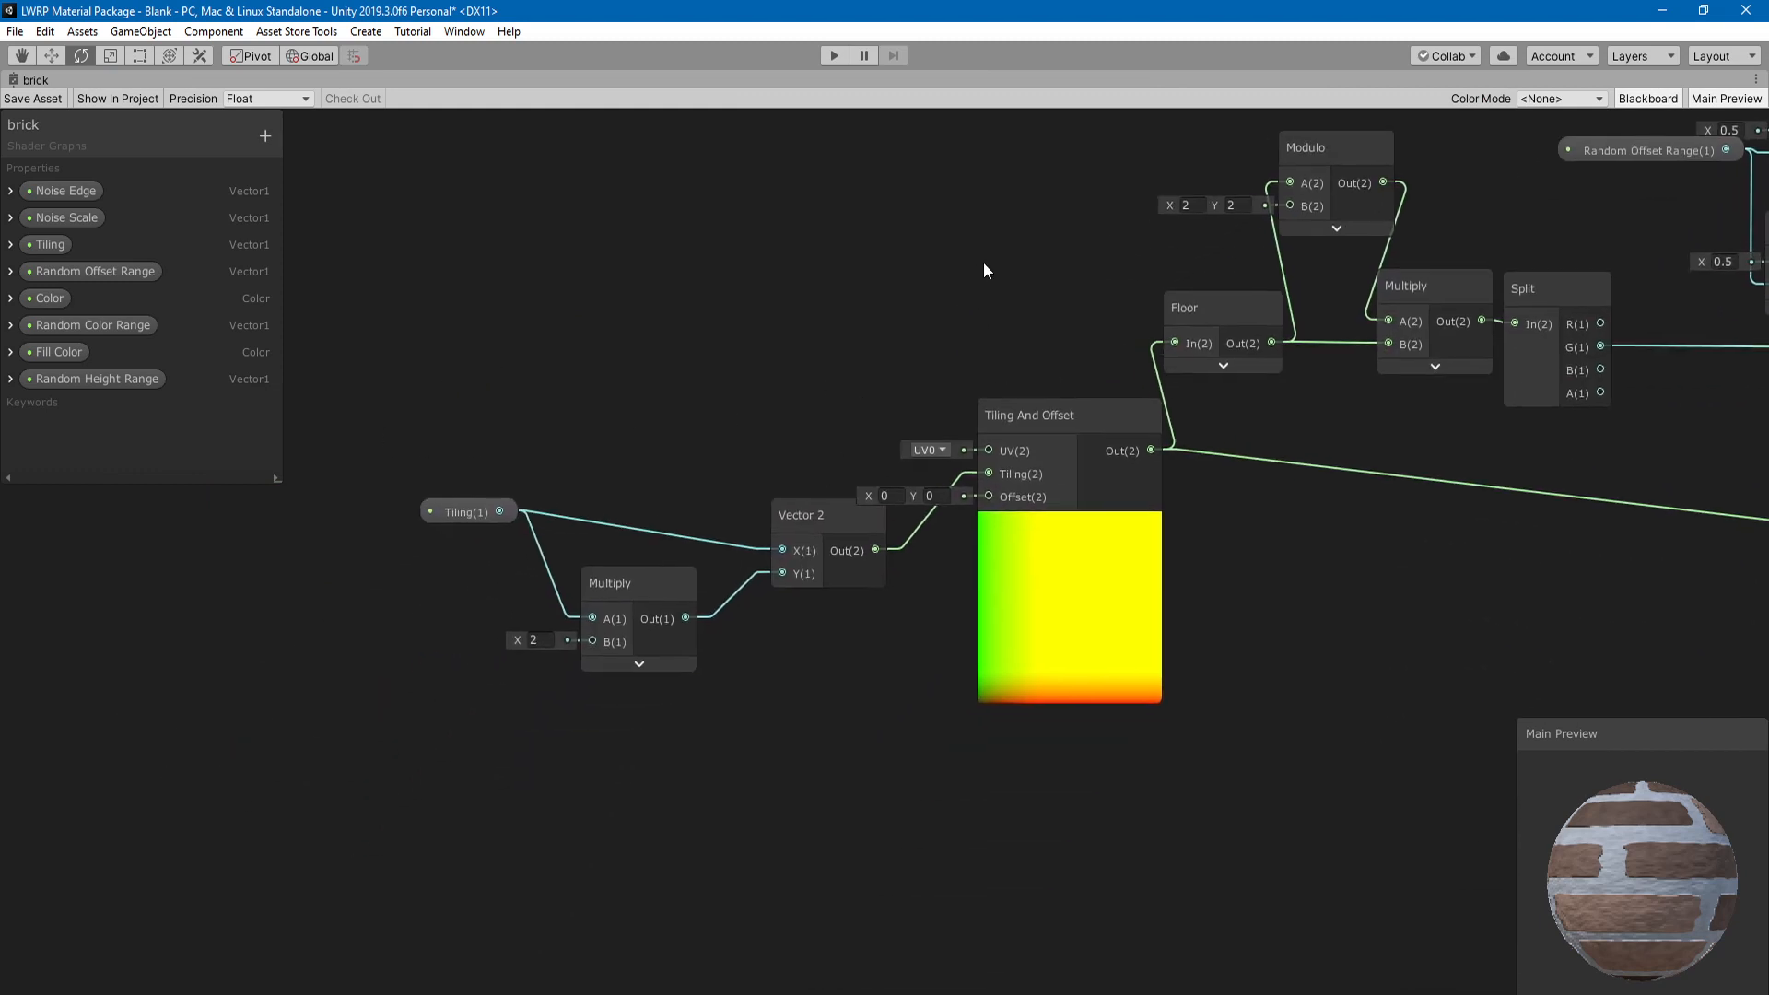
- Examine how the Tiling property feeds the Multiply, Vector 2 and Tiling And Offset nodes, and rotate the main preview sphere
{"action": "left_click", "coordinate": [483, 517]}
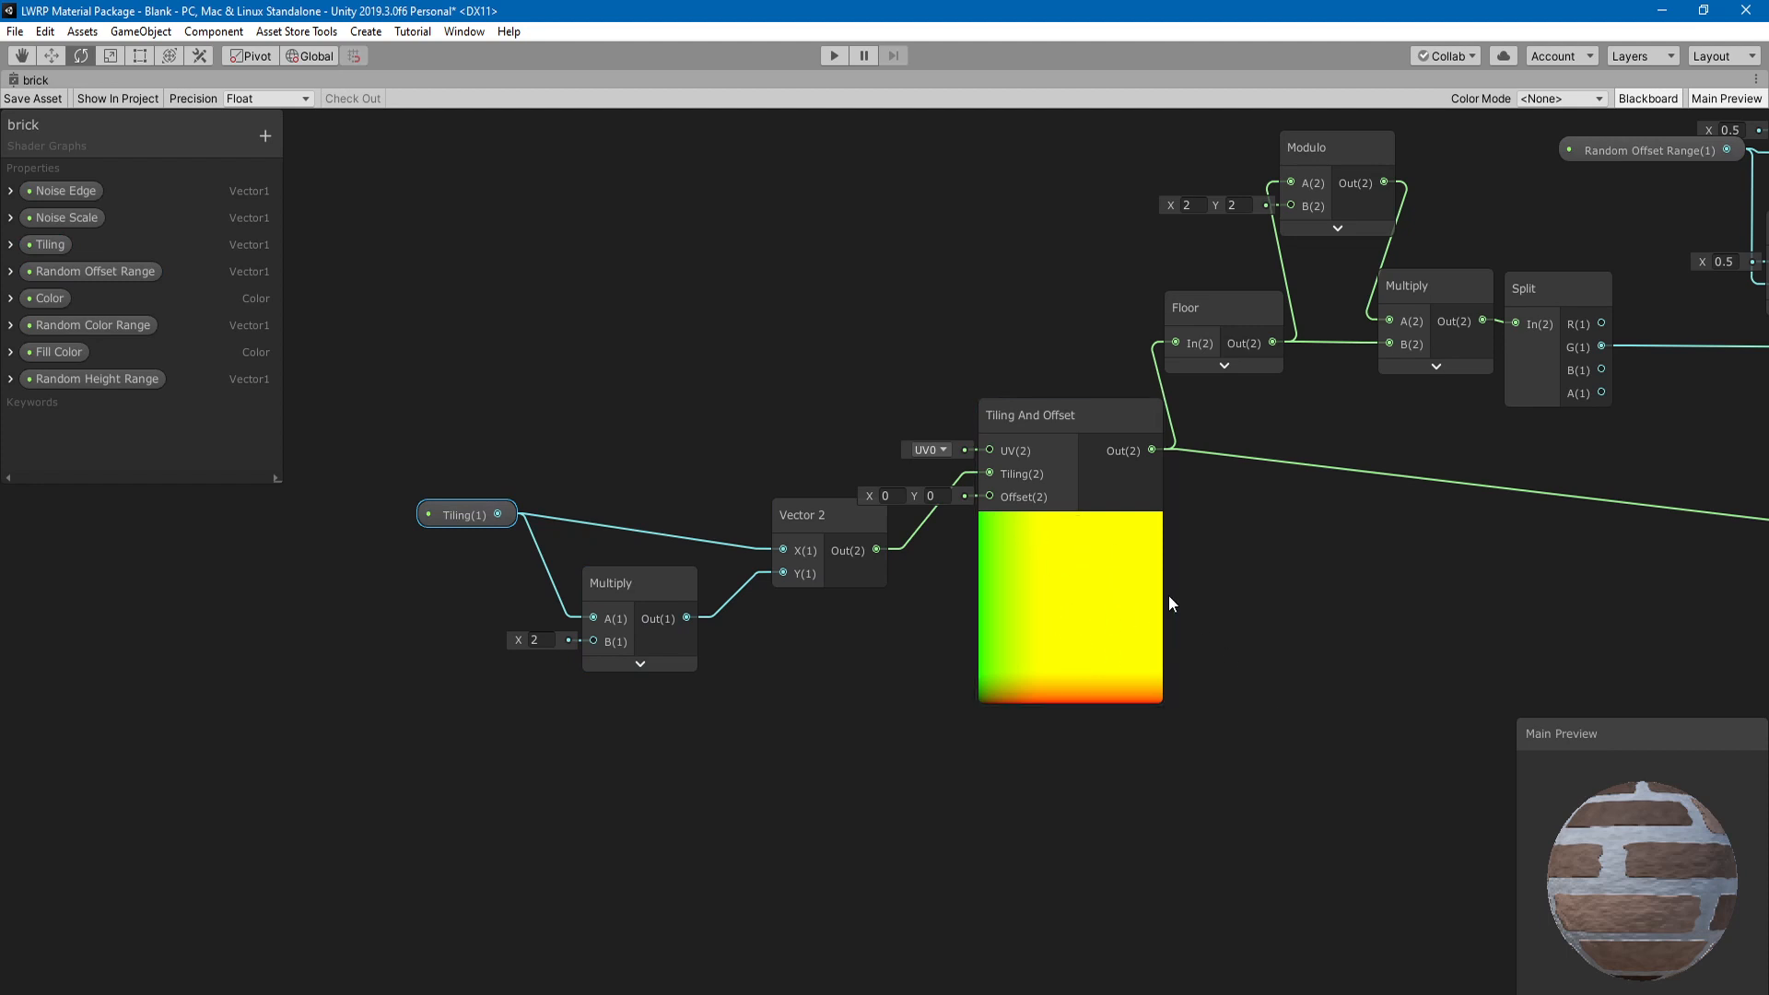
{"action": "middle_click_drag", "start_coordinate": [1080, 597], "coordinate": [743, 783]}
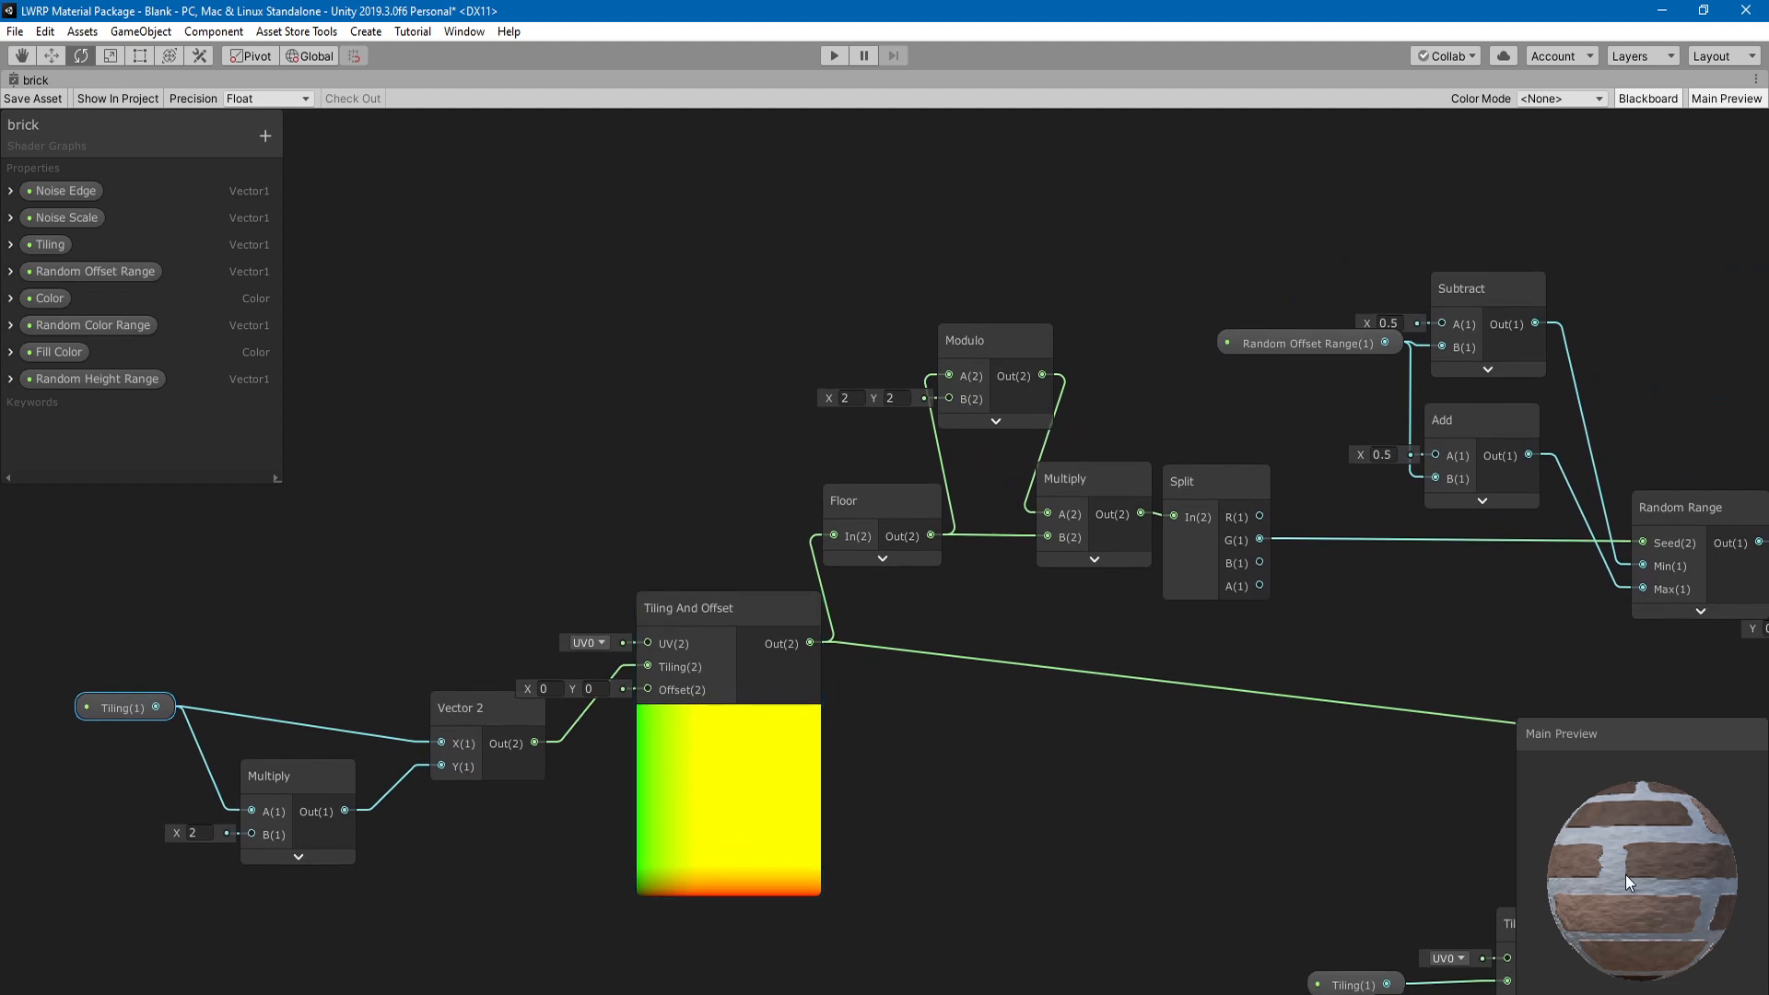
{"action": "left_click_drag", "start_coordinate": [1626, 876], "coordinate": [1523, 883]}
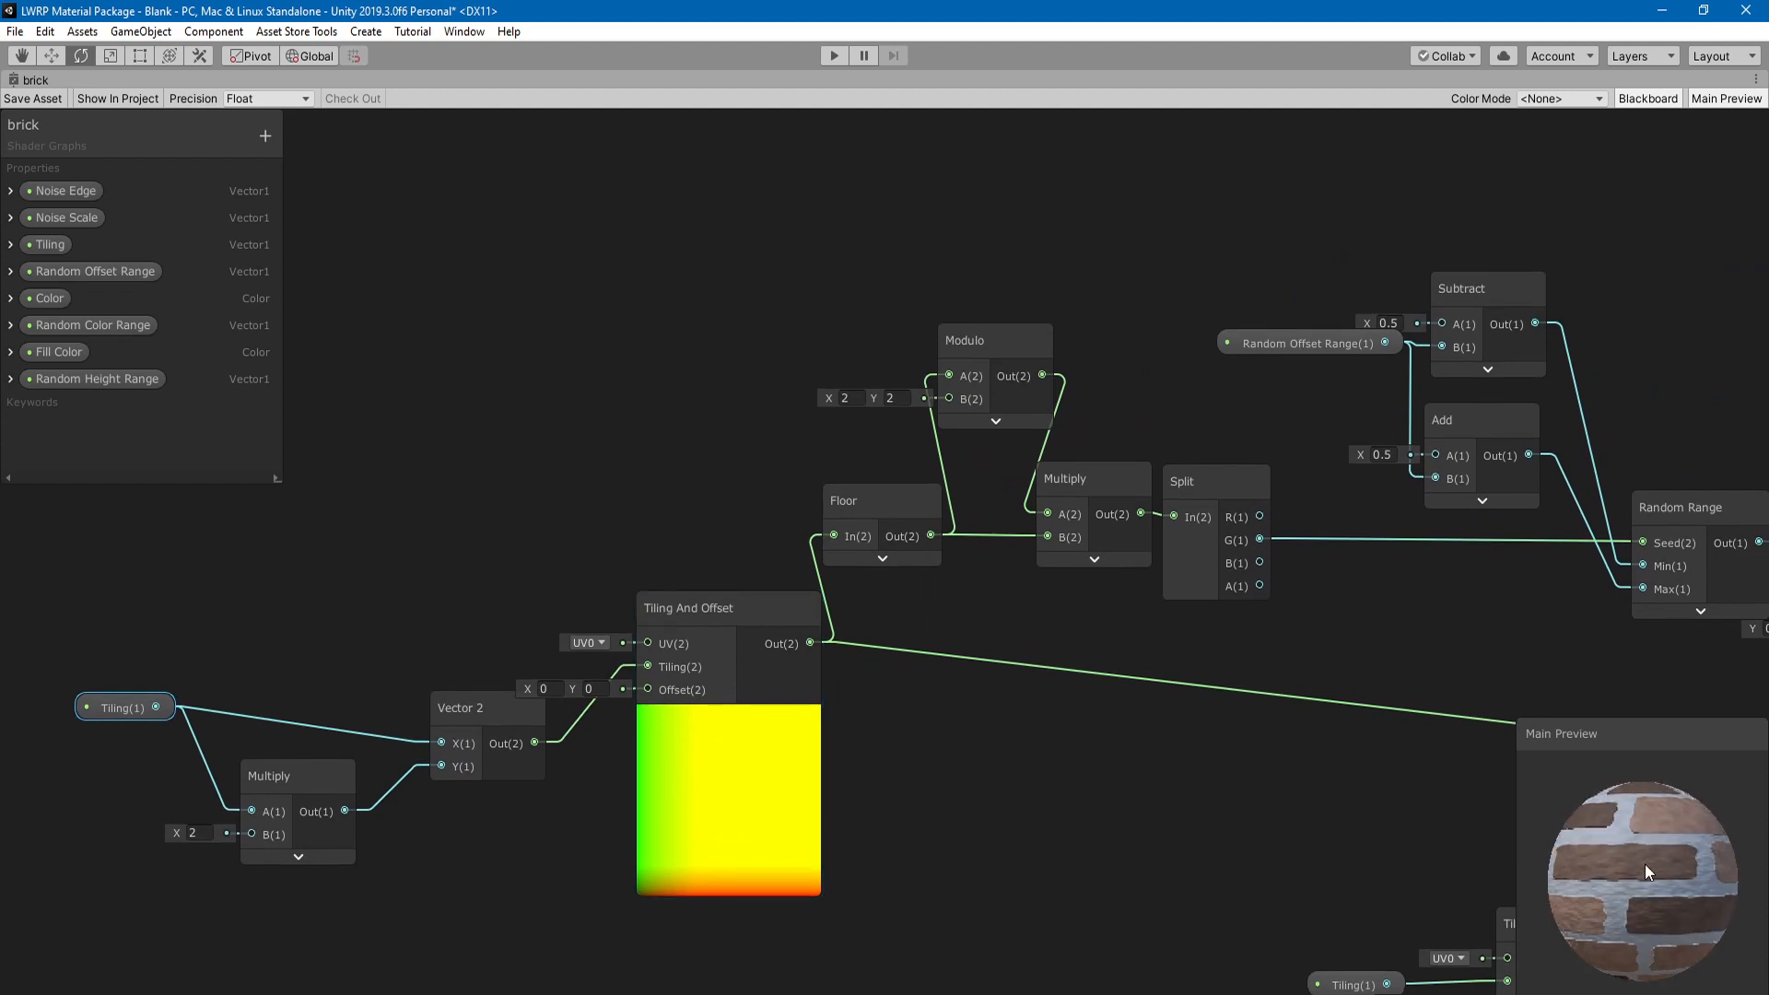
{"action": "middle_click_drag", "start_coordinate": [335, 735], "coordinate": [487, 667]}
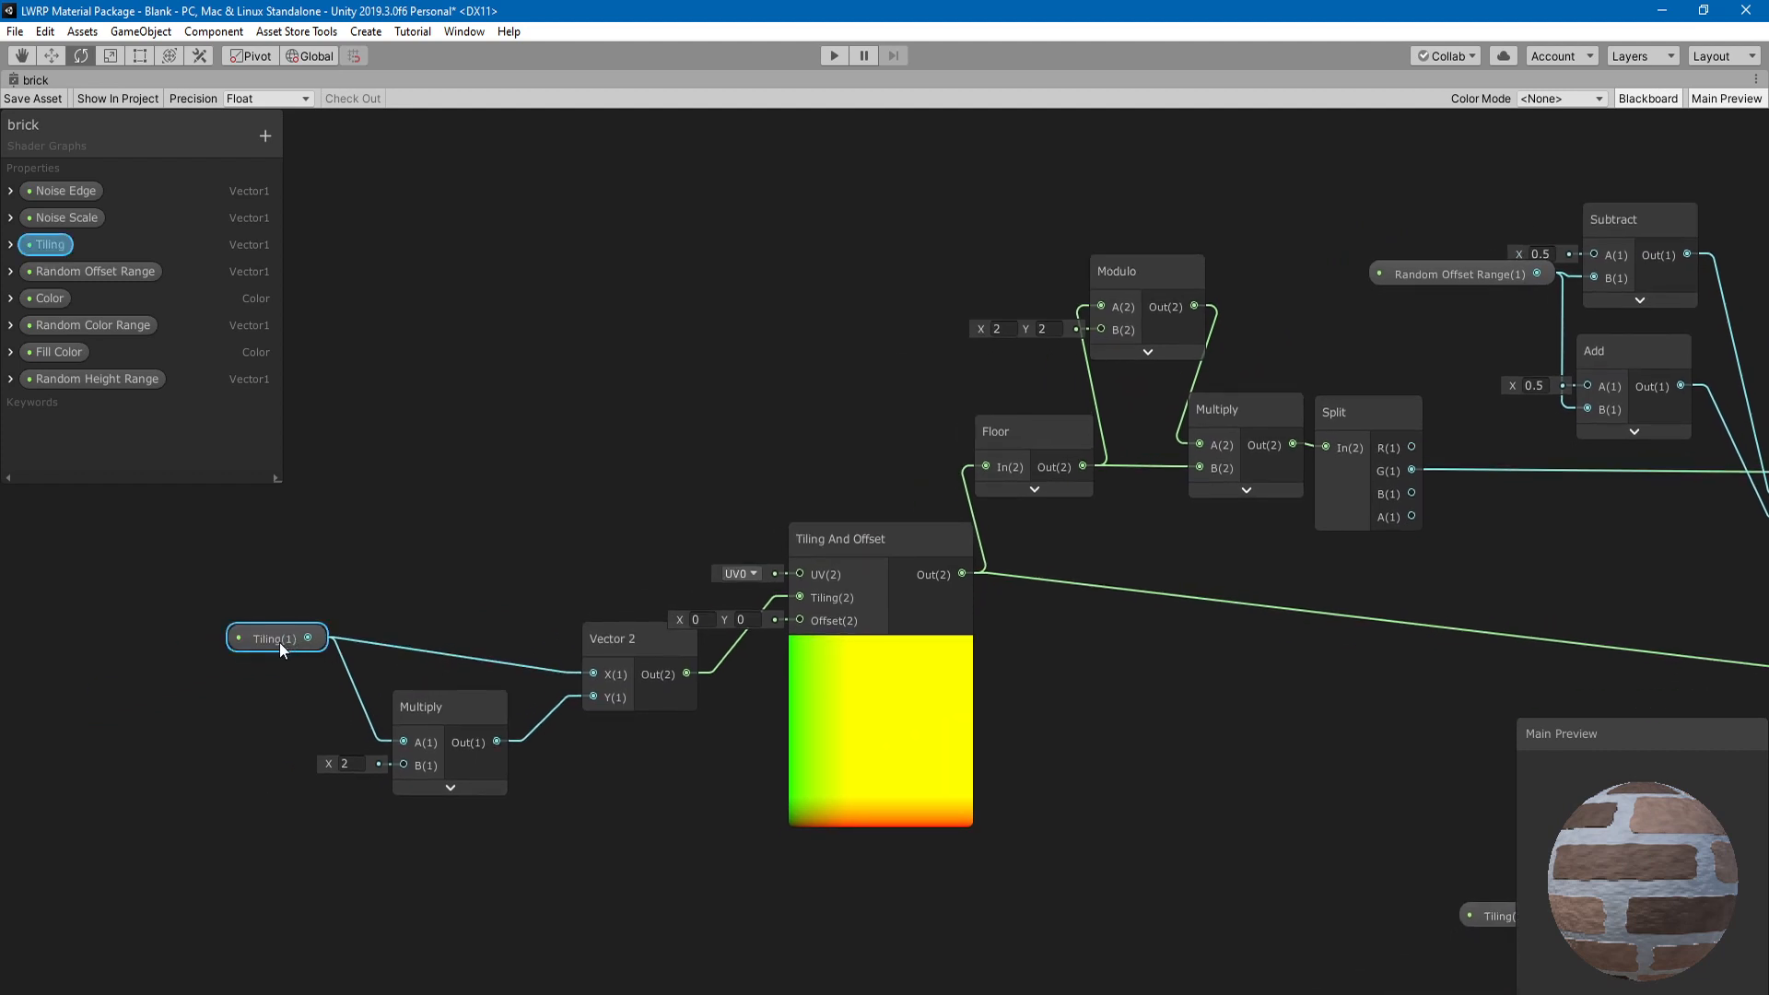
{"action": "left_click_drag", "start_coordinate": [280, 643], "coordinate": [285, 655]}
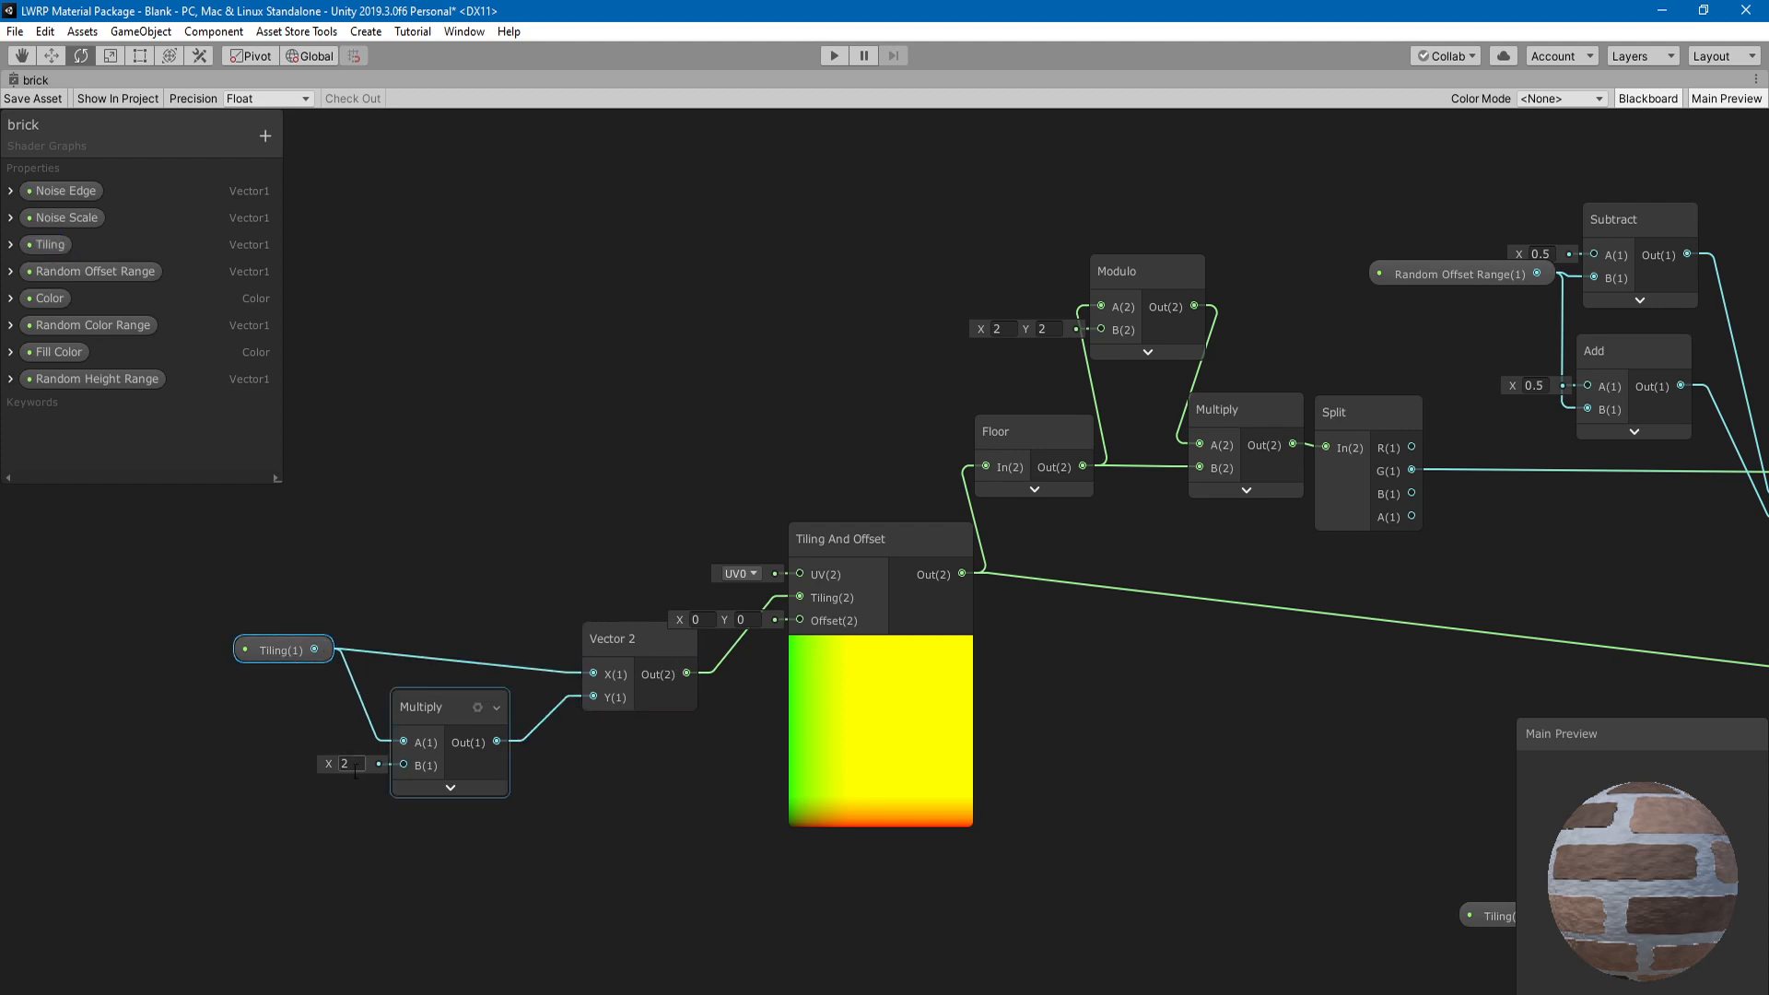
{"action": "middle_click_drag", "start_coordinate": [736, 720], "coordinate": [527, 762]}
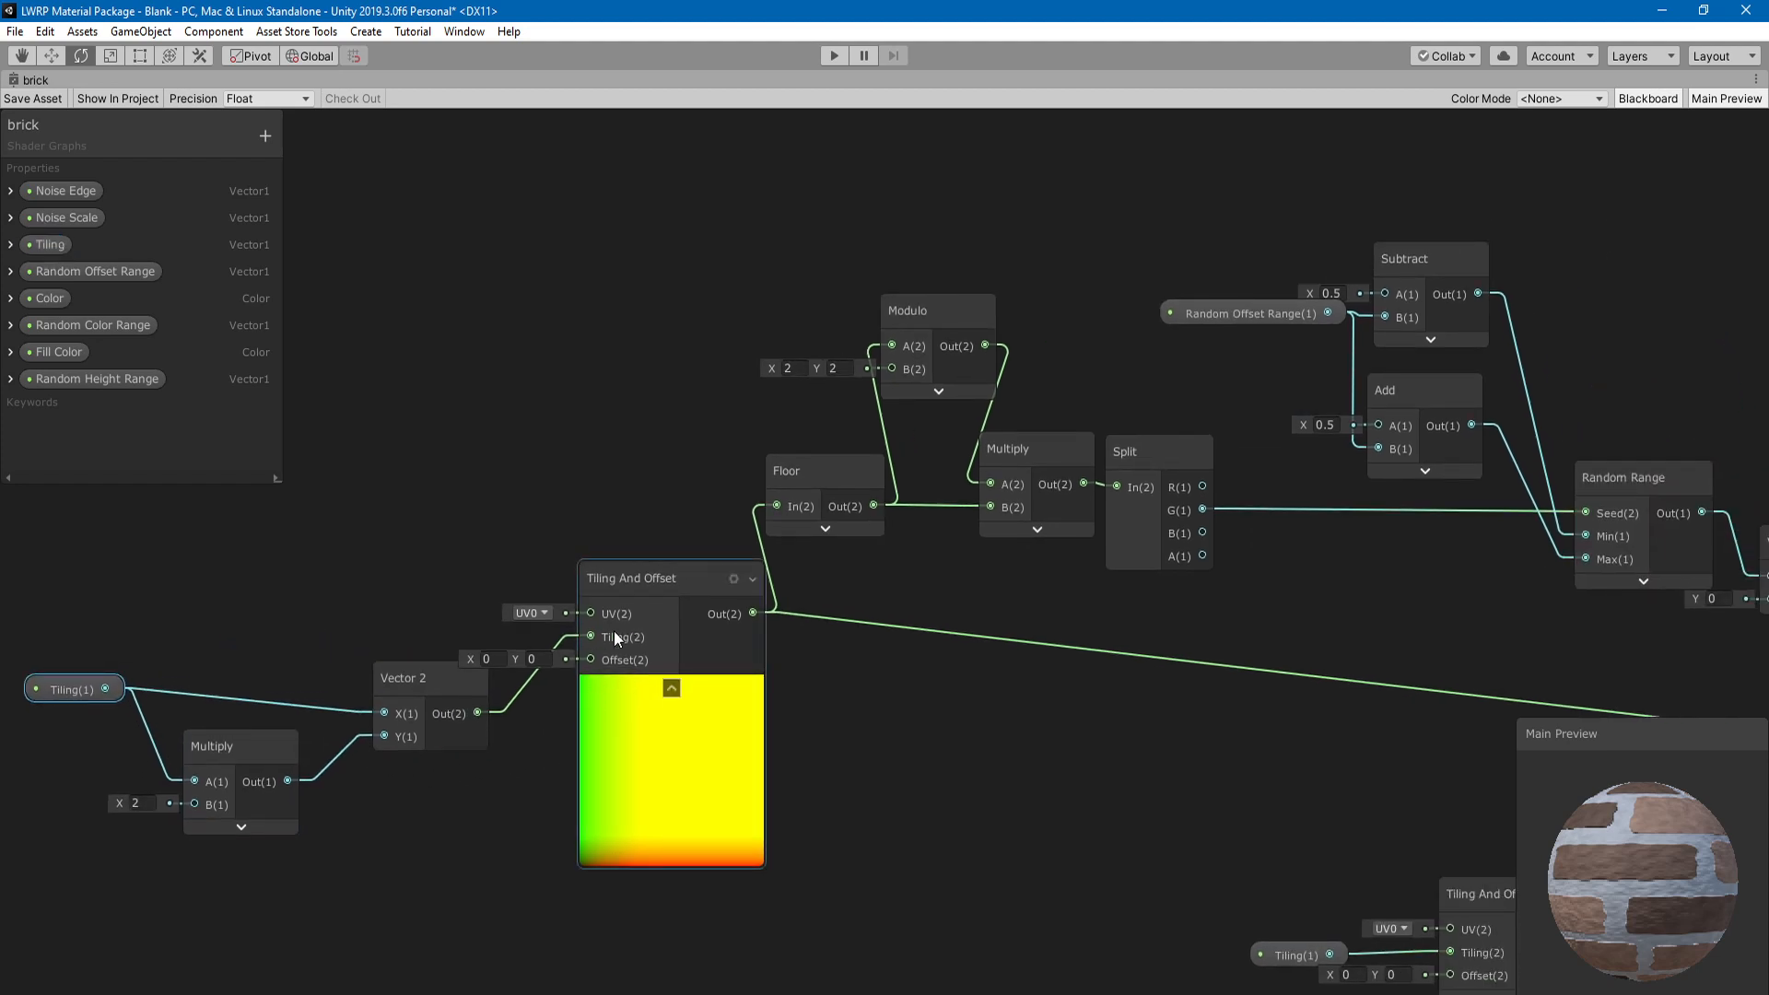
{"action": "left_click", "coordinate": [650, 599]}
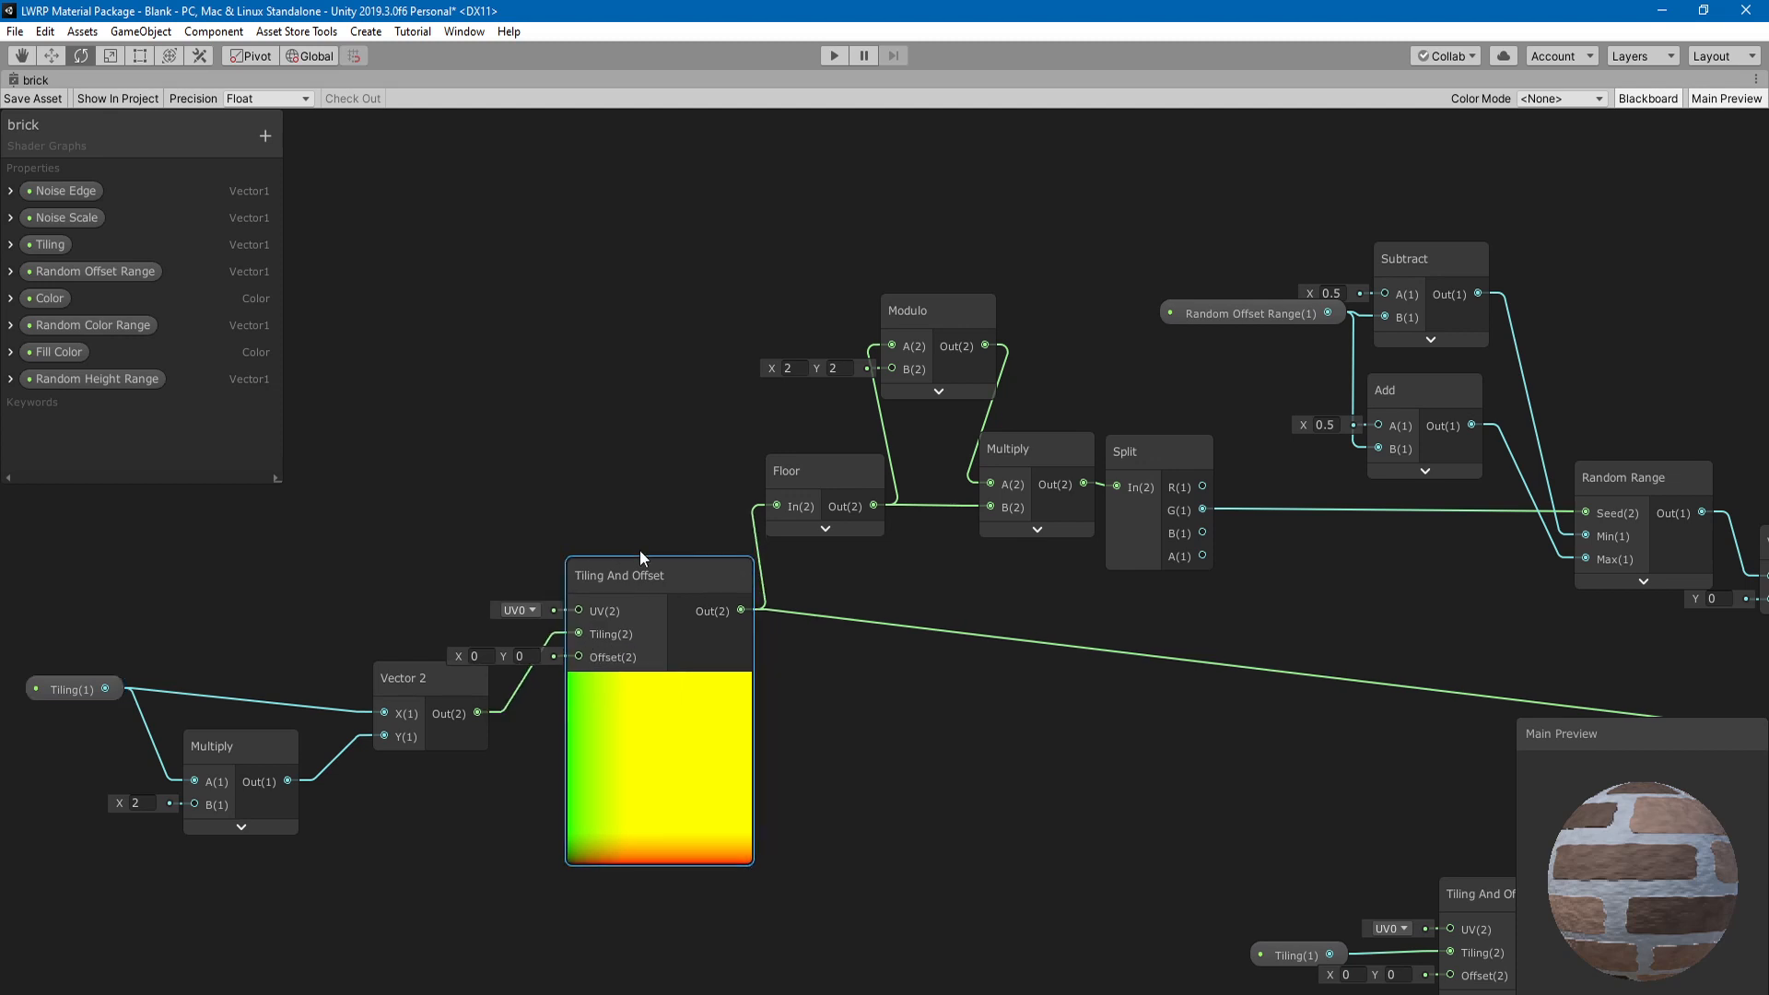
- Examine the Floor, Modulo and Multiply nodes behind the row offset, comparing them with the brick rows on the rotated main preview
{"action": "middle_click_drag", "start_coordinate": [809, 731], "coordinate": [449, 688]}
{"action": "scroll", "coordinate": [566, 772], "scroll_direction": "down", "scroll_amount": 3}
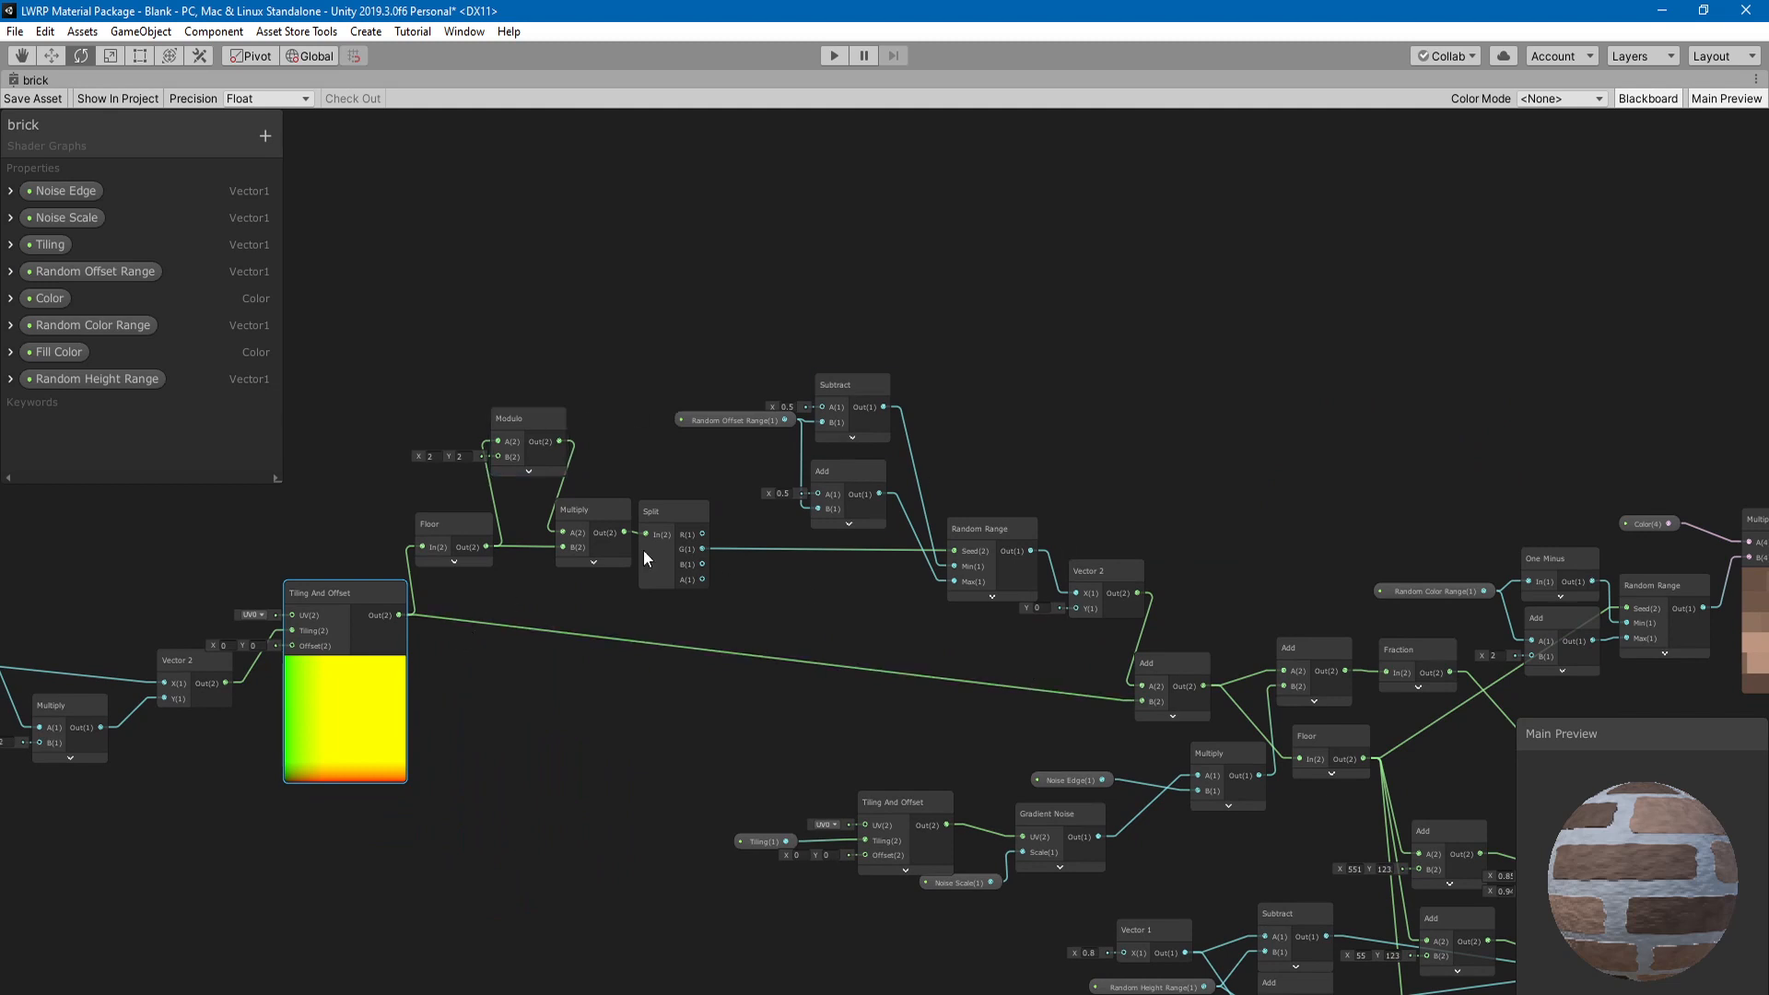
{"action": "middle_click_drag", "start_coordinate": [446, 505], "coordinate": [452, 549]}
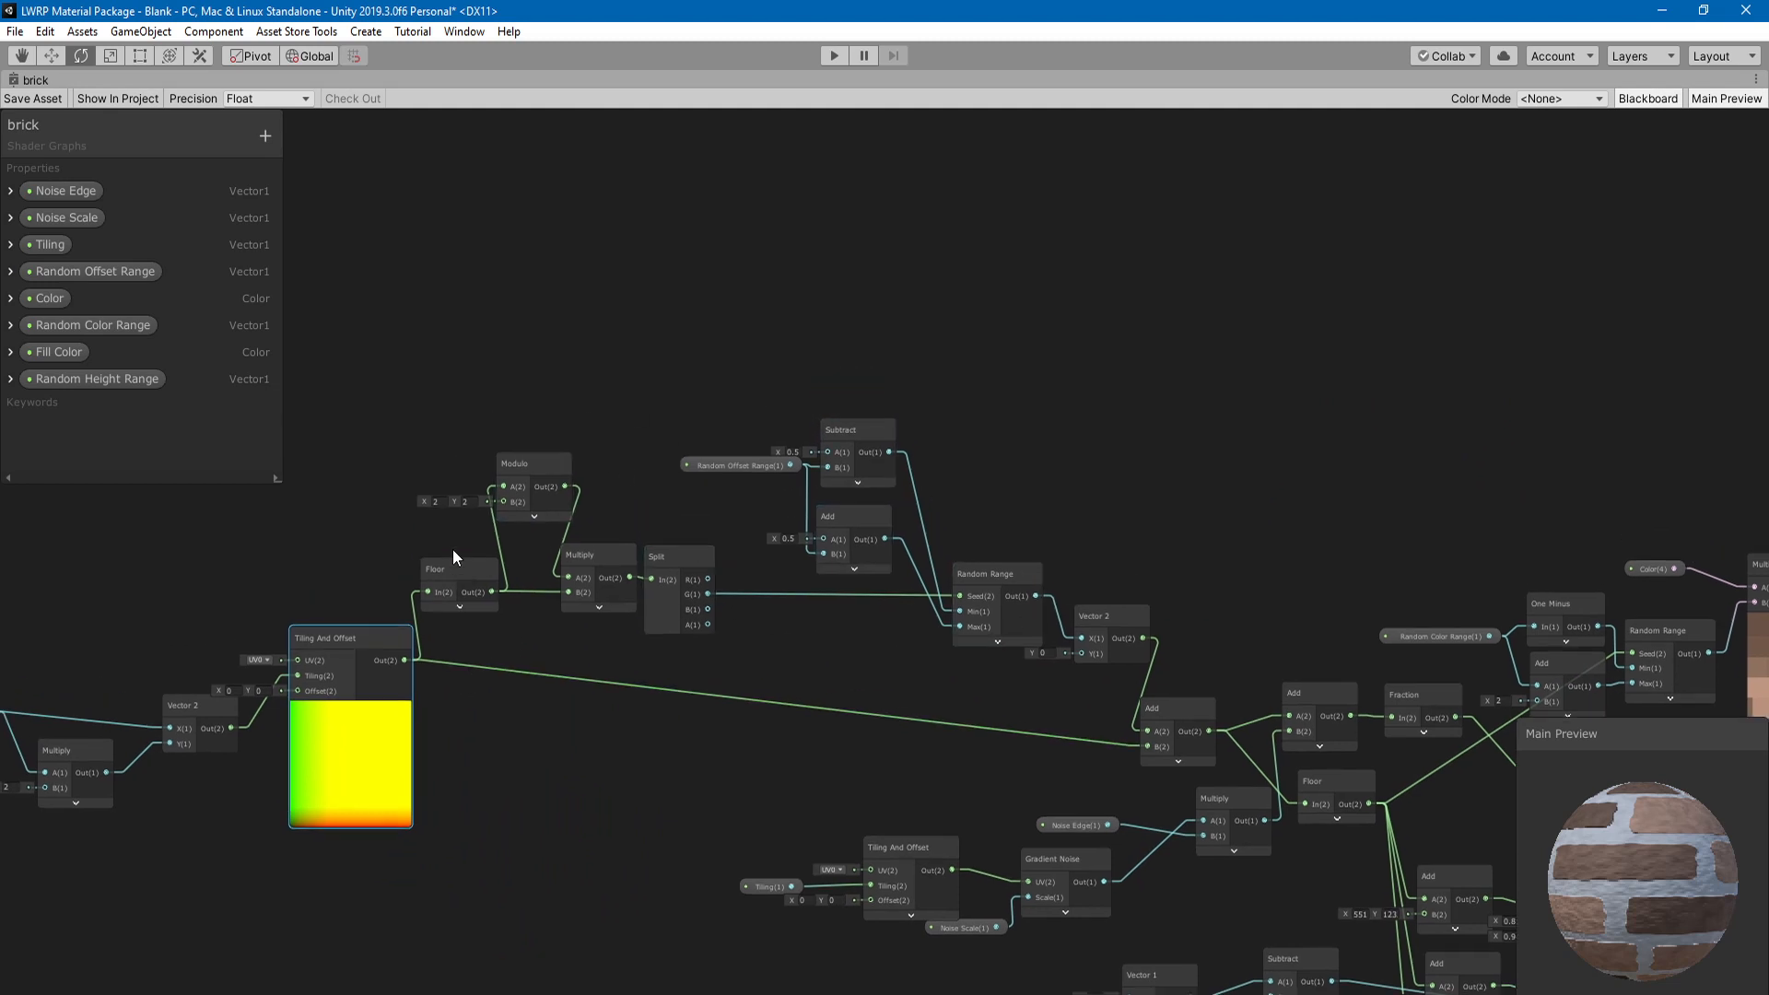
{"action": "scroll", "coordinate": [451, 549], "scroll_direction": "up", "scroll_amount": 2}
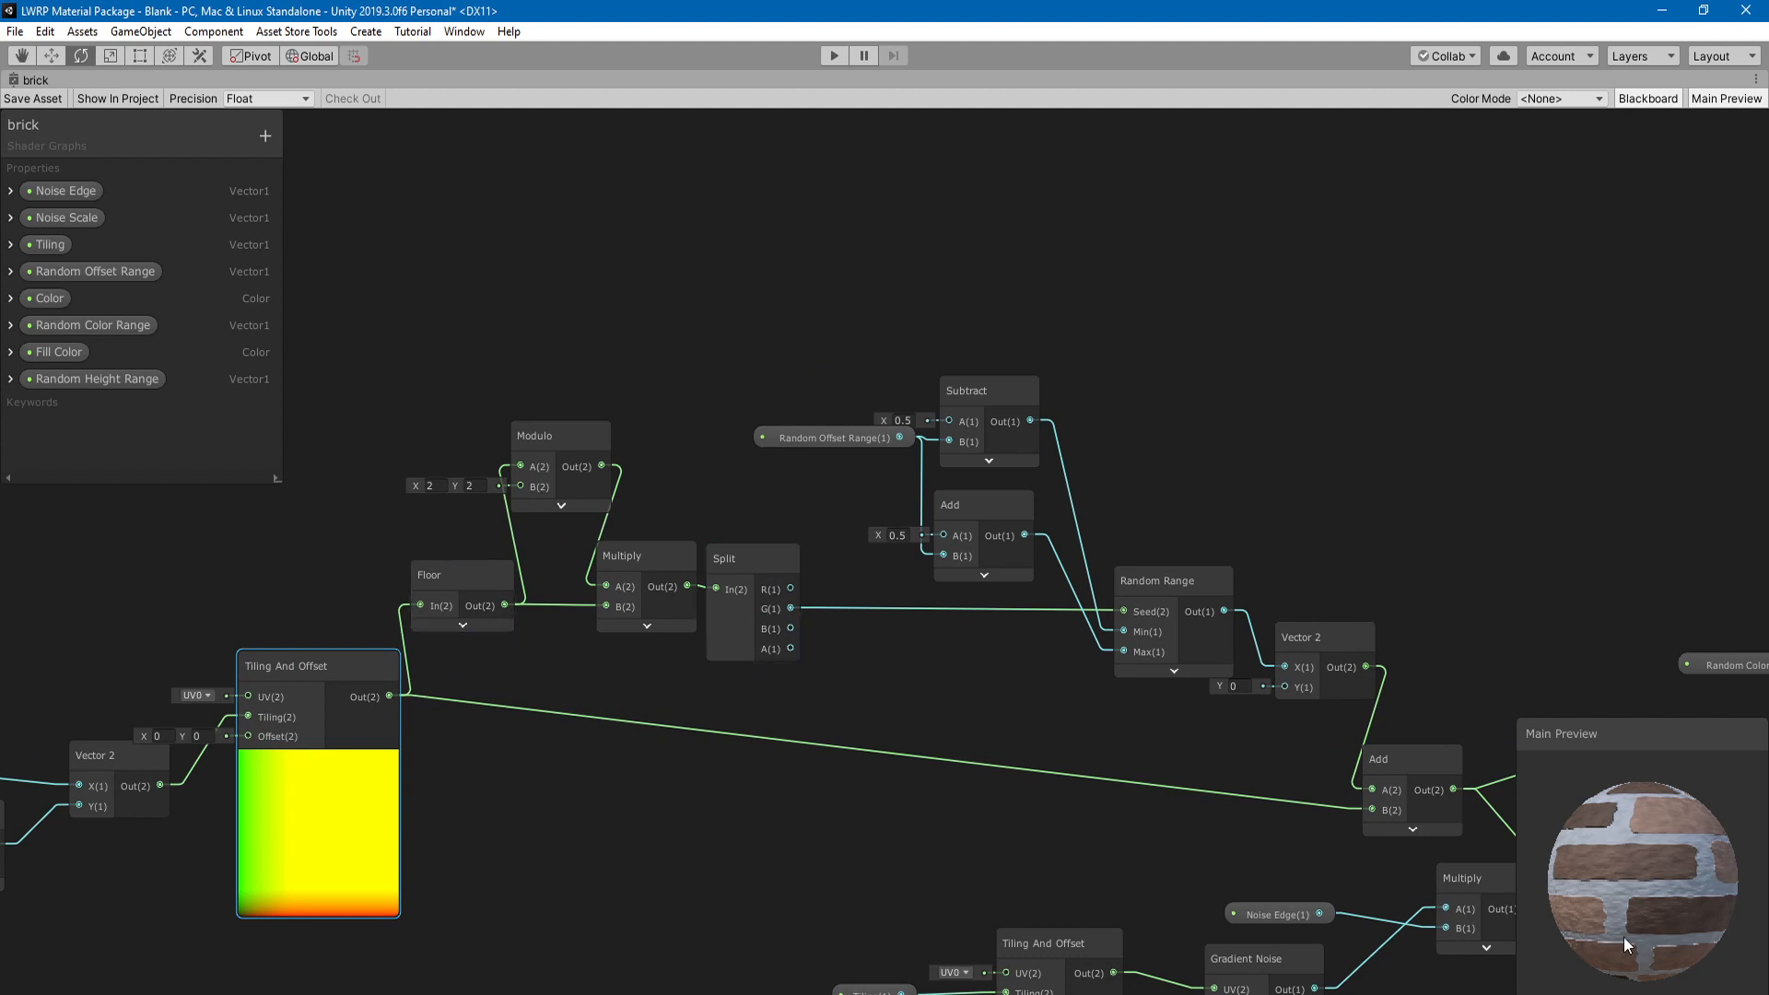
{"action": "left_click_drag", "start_coordinate": [1657, 958], "coordinate": [1622, 949]}
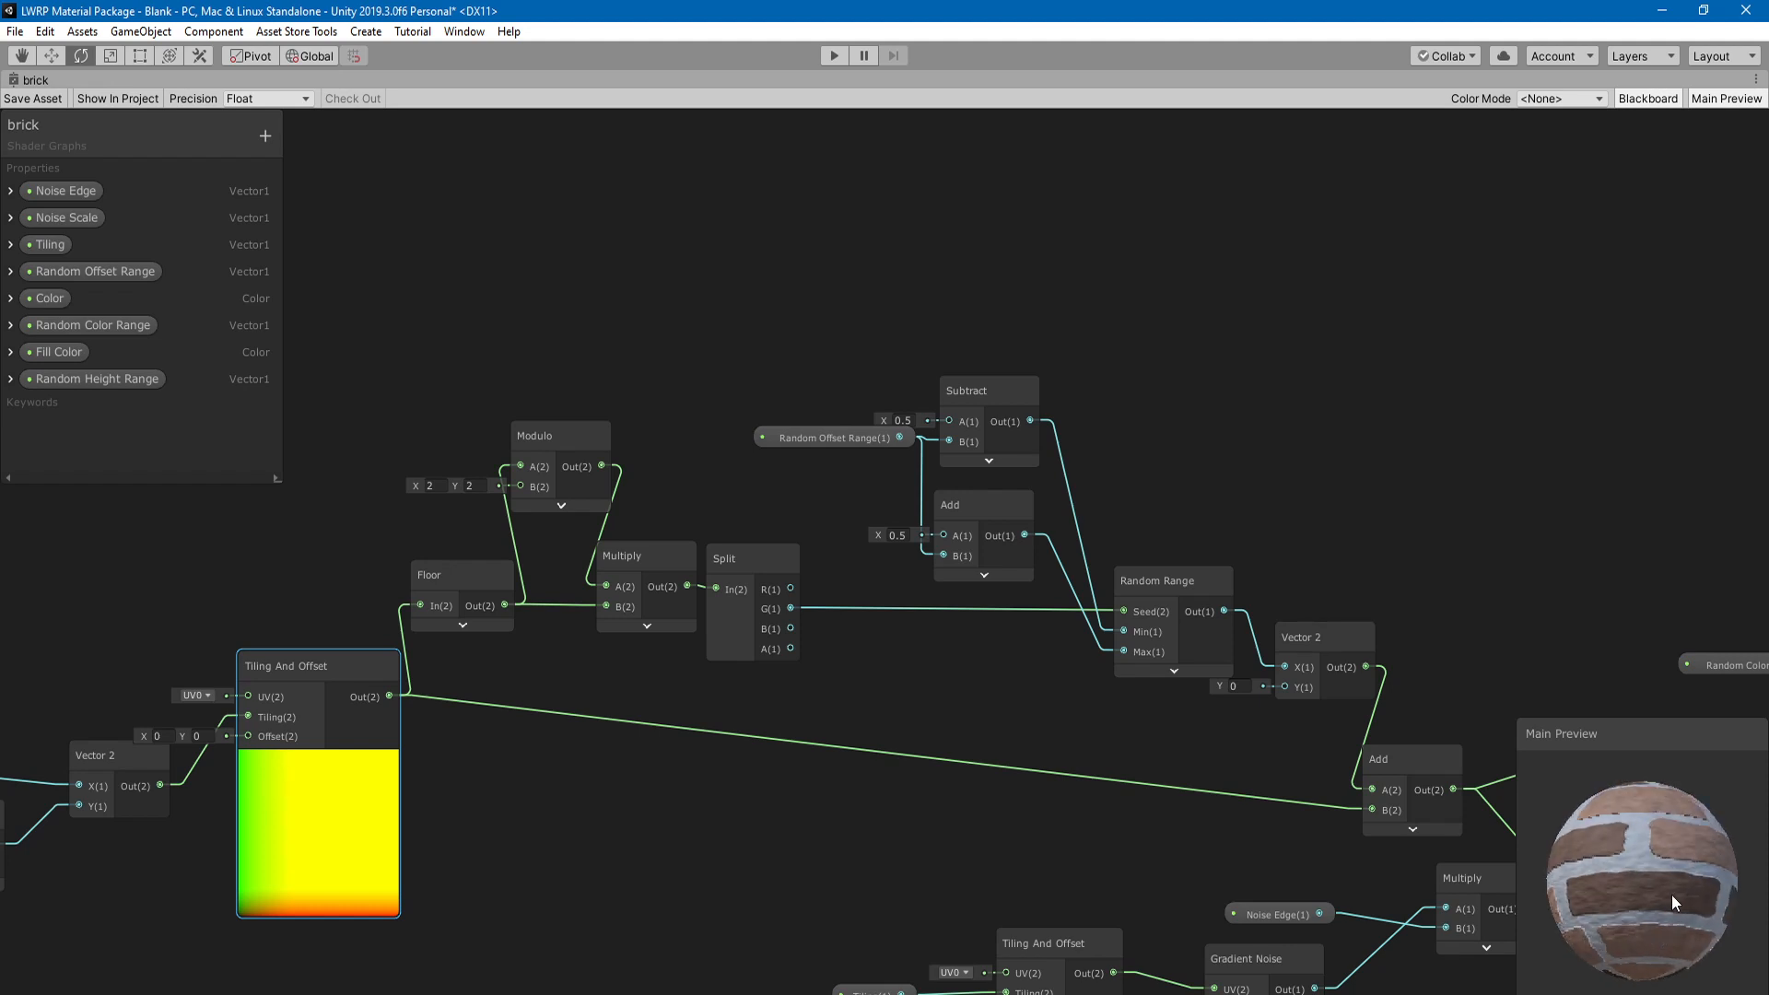
{"action": "left_click_drag", "start_coordinate": [1671, 896], "coordinate": [1688, 922]}
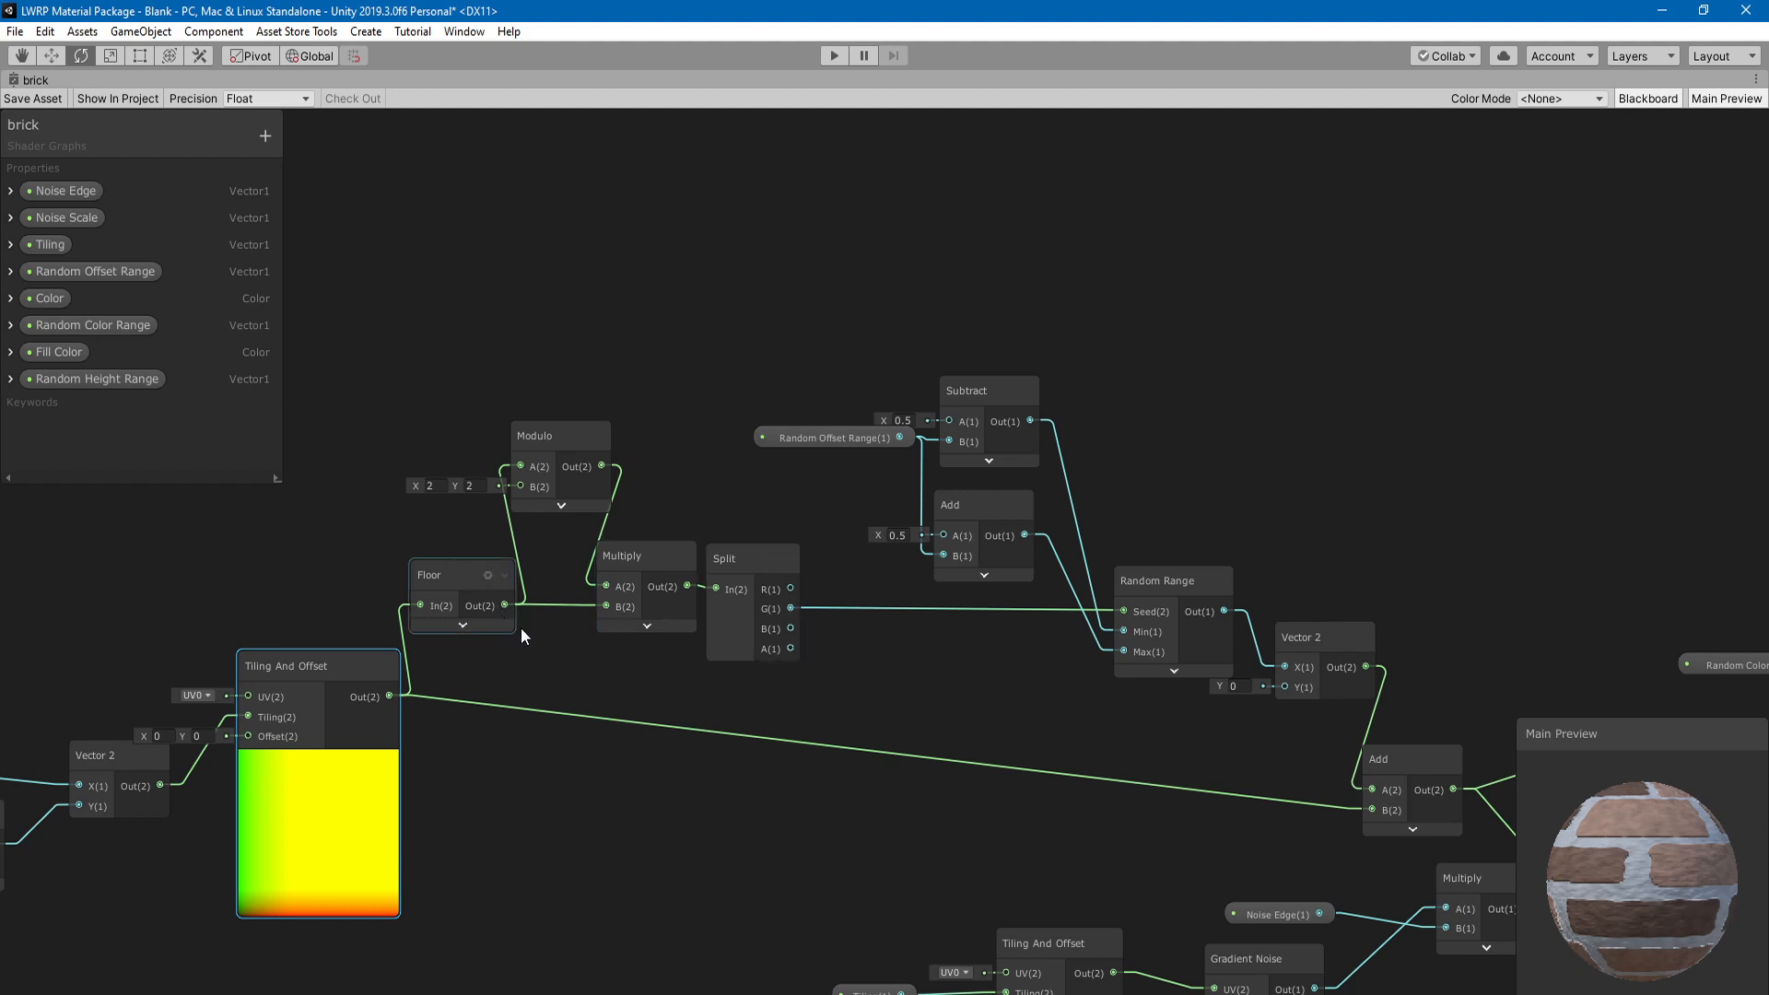
{"action": "middle_click_drag", "start_coordinate": [521, 628], "coordinate": [617, 668]}
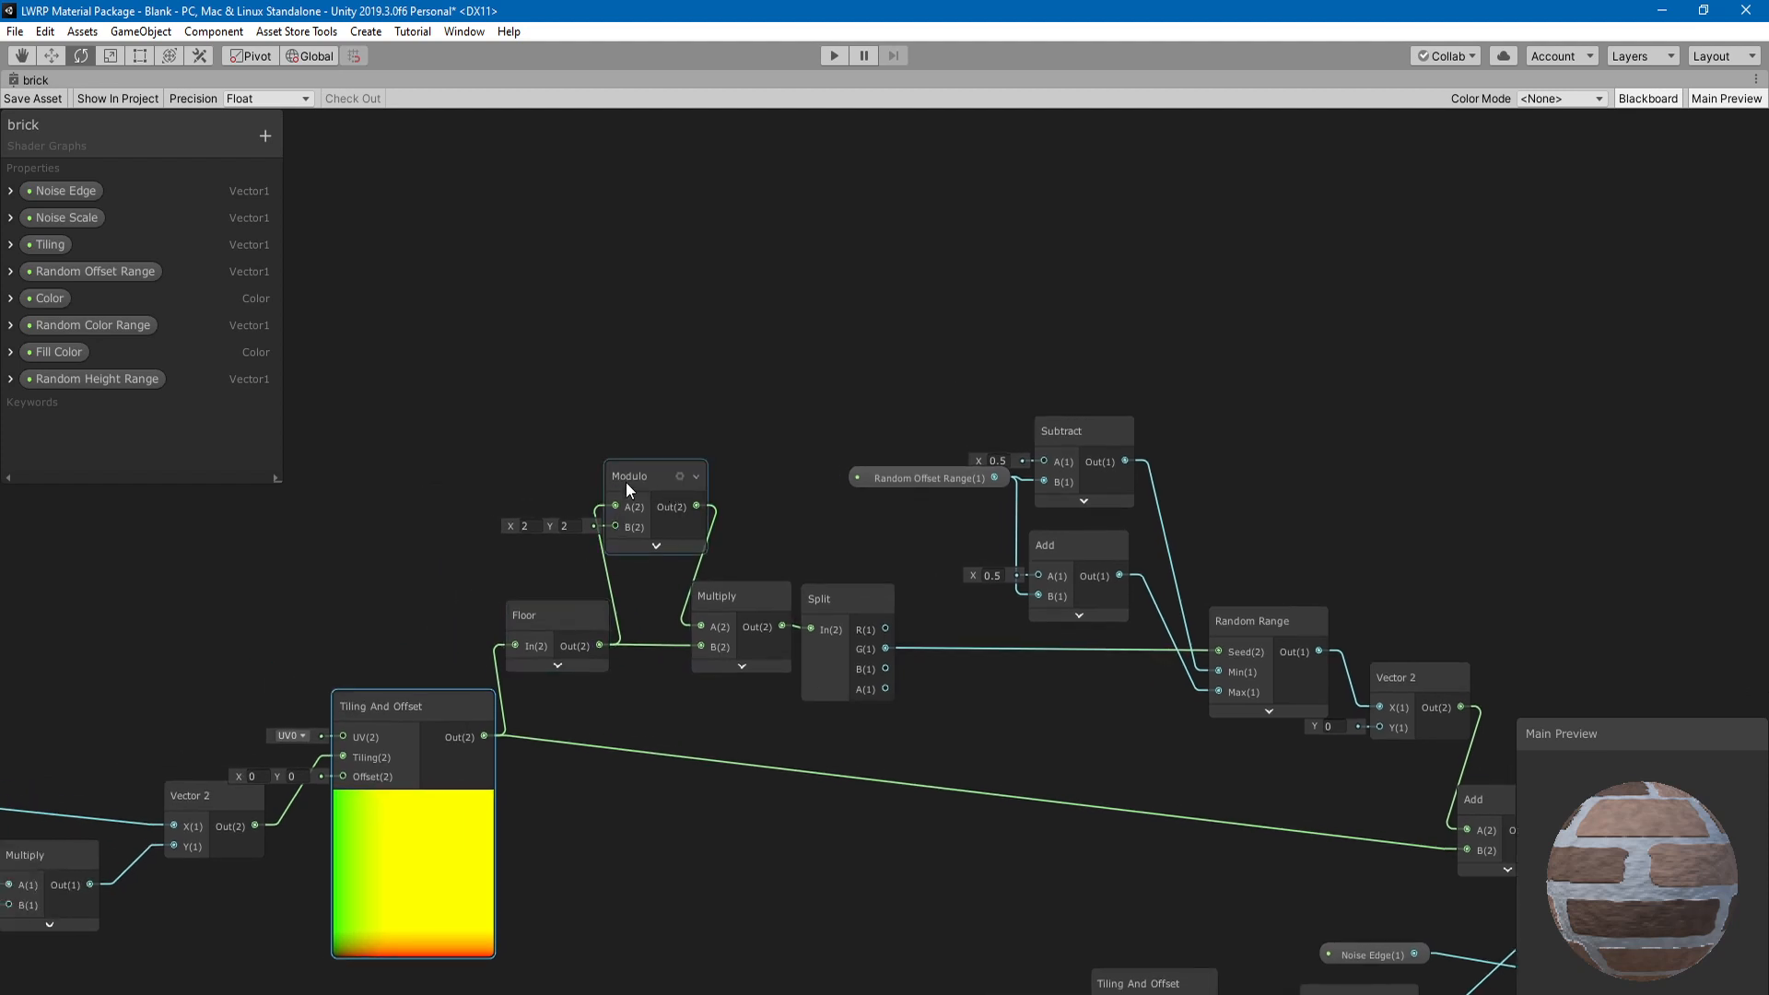
{"action": "scroll", "coordinate": [639, 547], "scroll_direction": "up", "scroll_amount": 2}
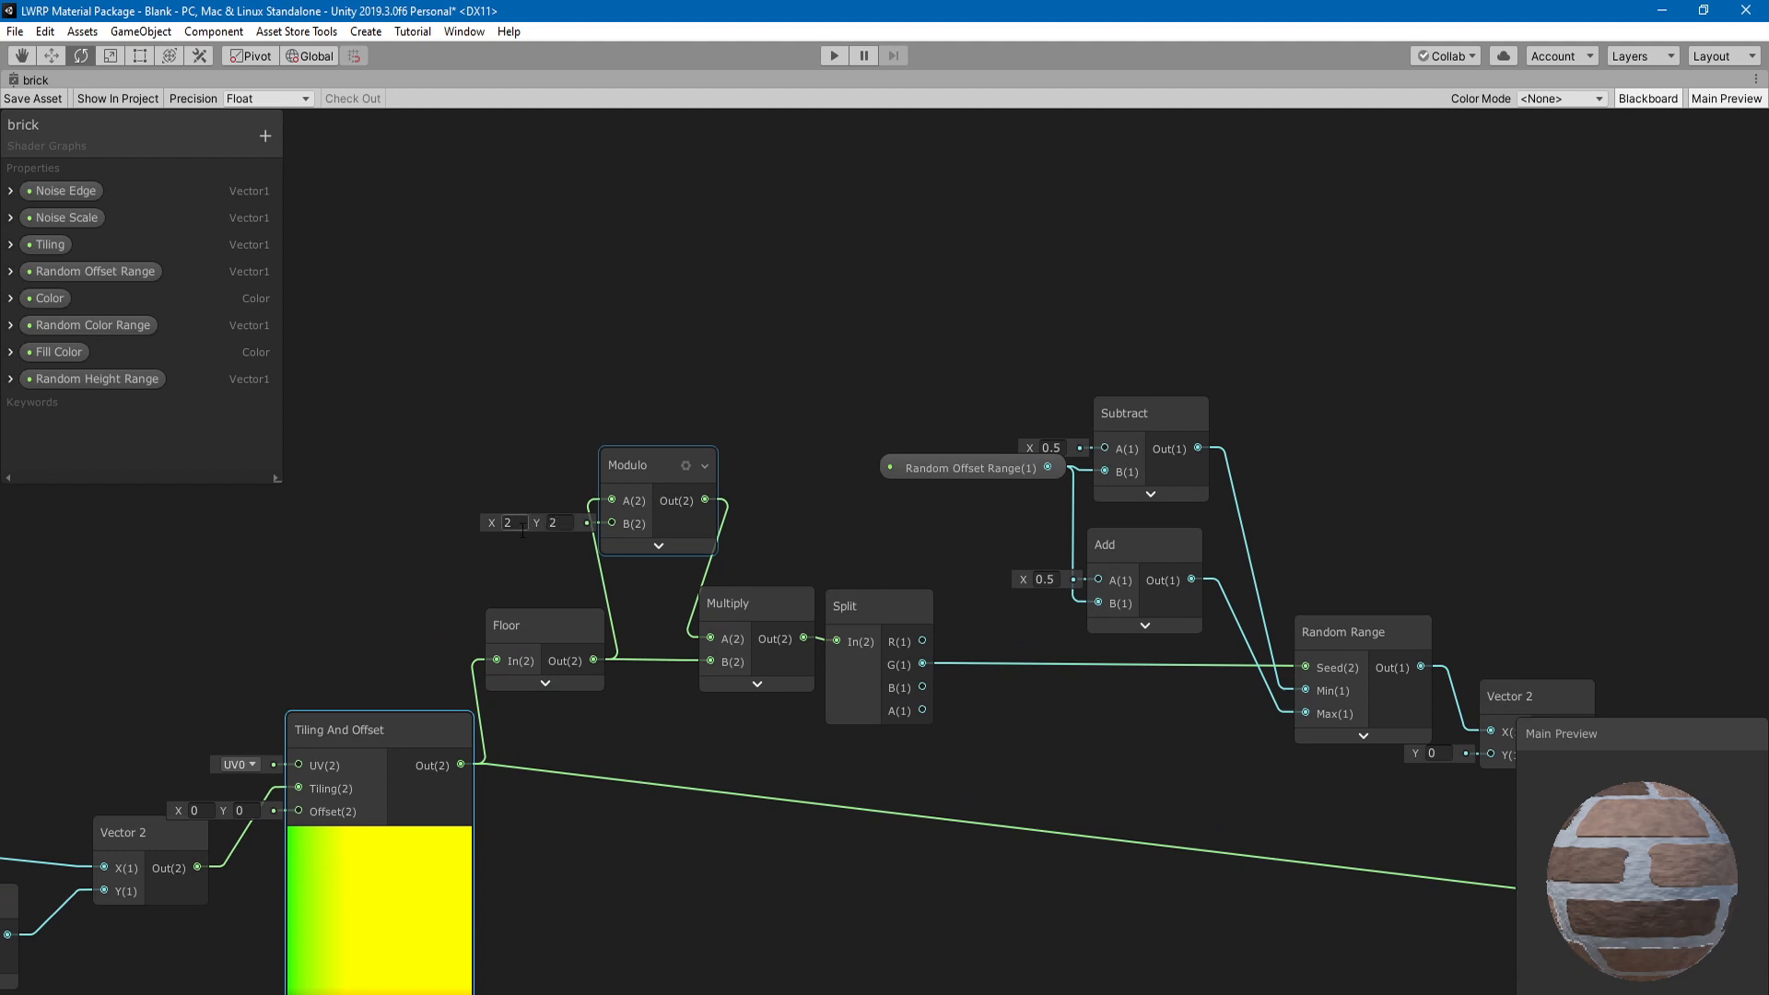
{"action": "left_click_drag", "start_coordinate": [523, 646], "coordinate": [529, 645]}
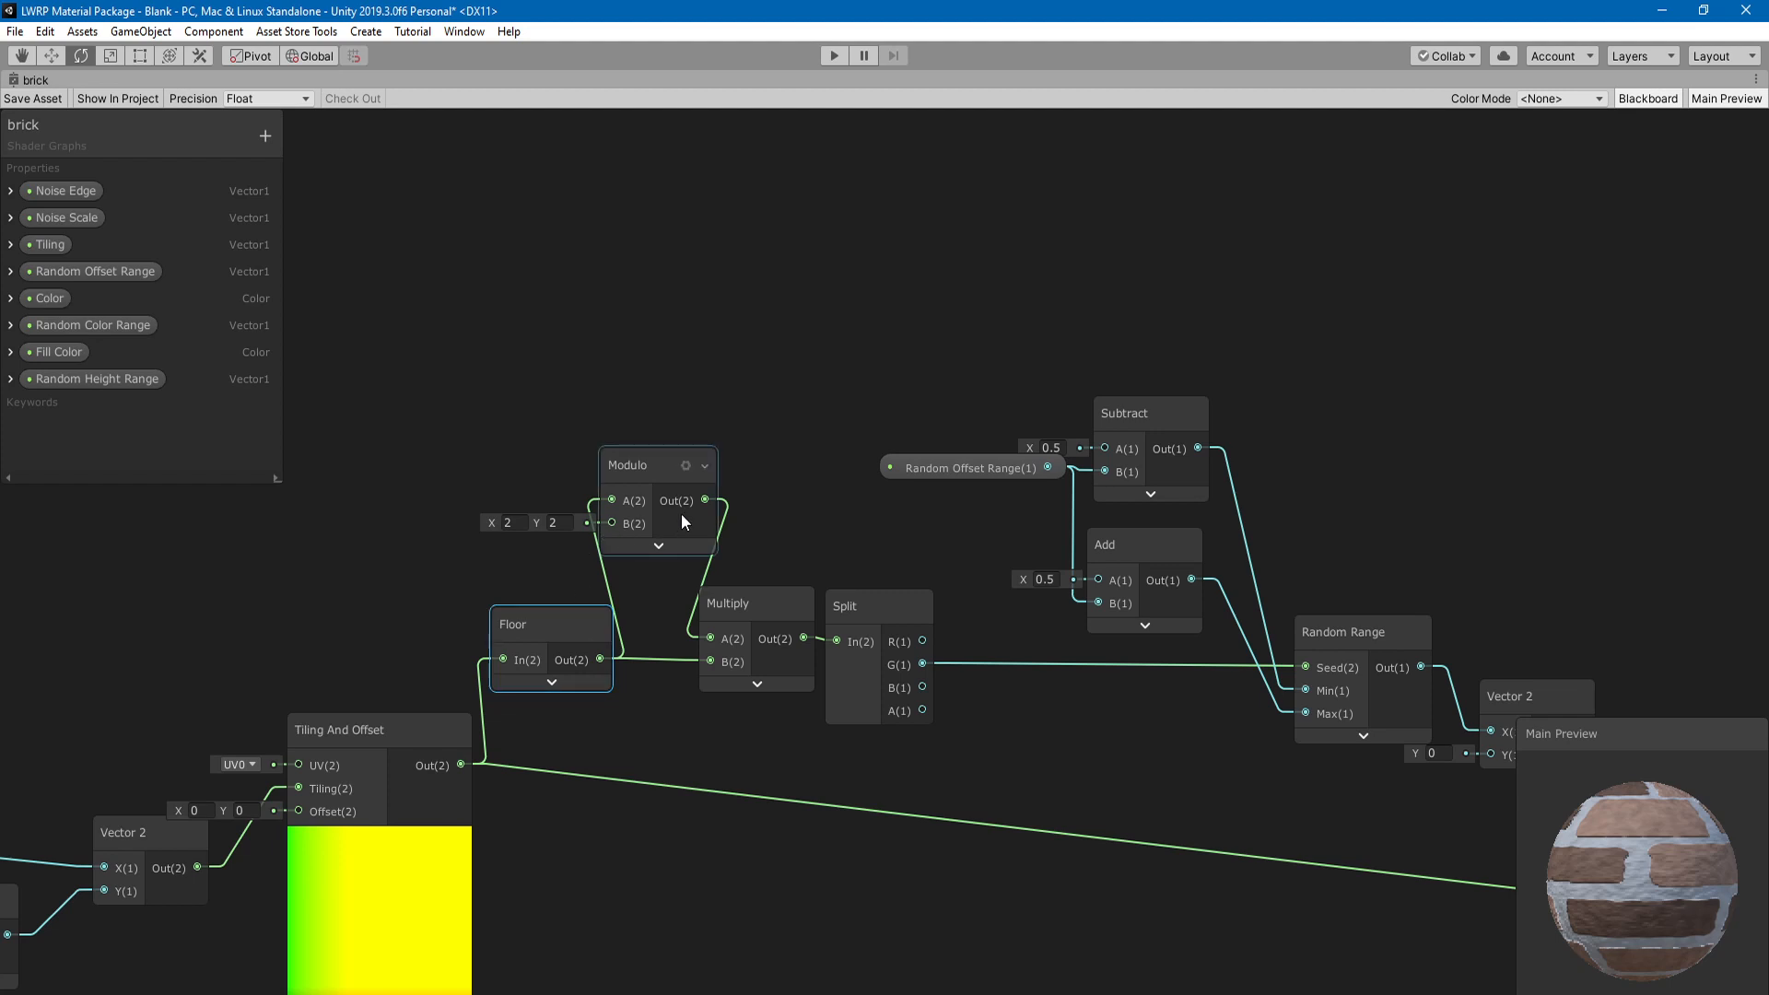
- Expand and collapse the Modulo node's preview to inspect its output, and check the Floor node feeding it
{"action": "left_click", "coordinate": [660, 546]}
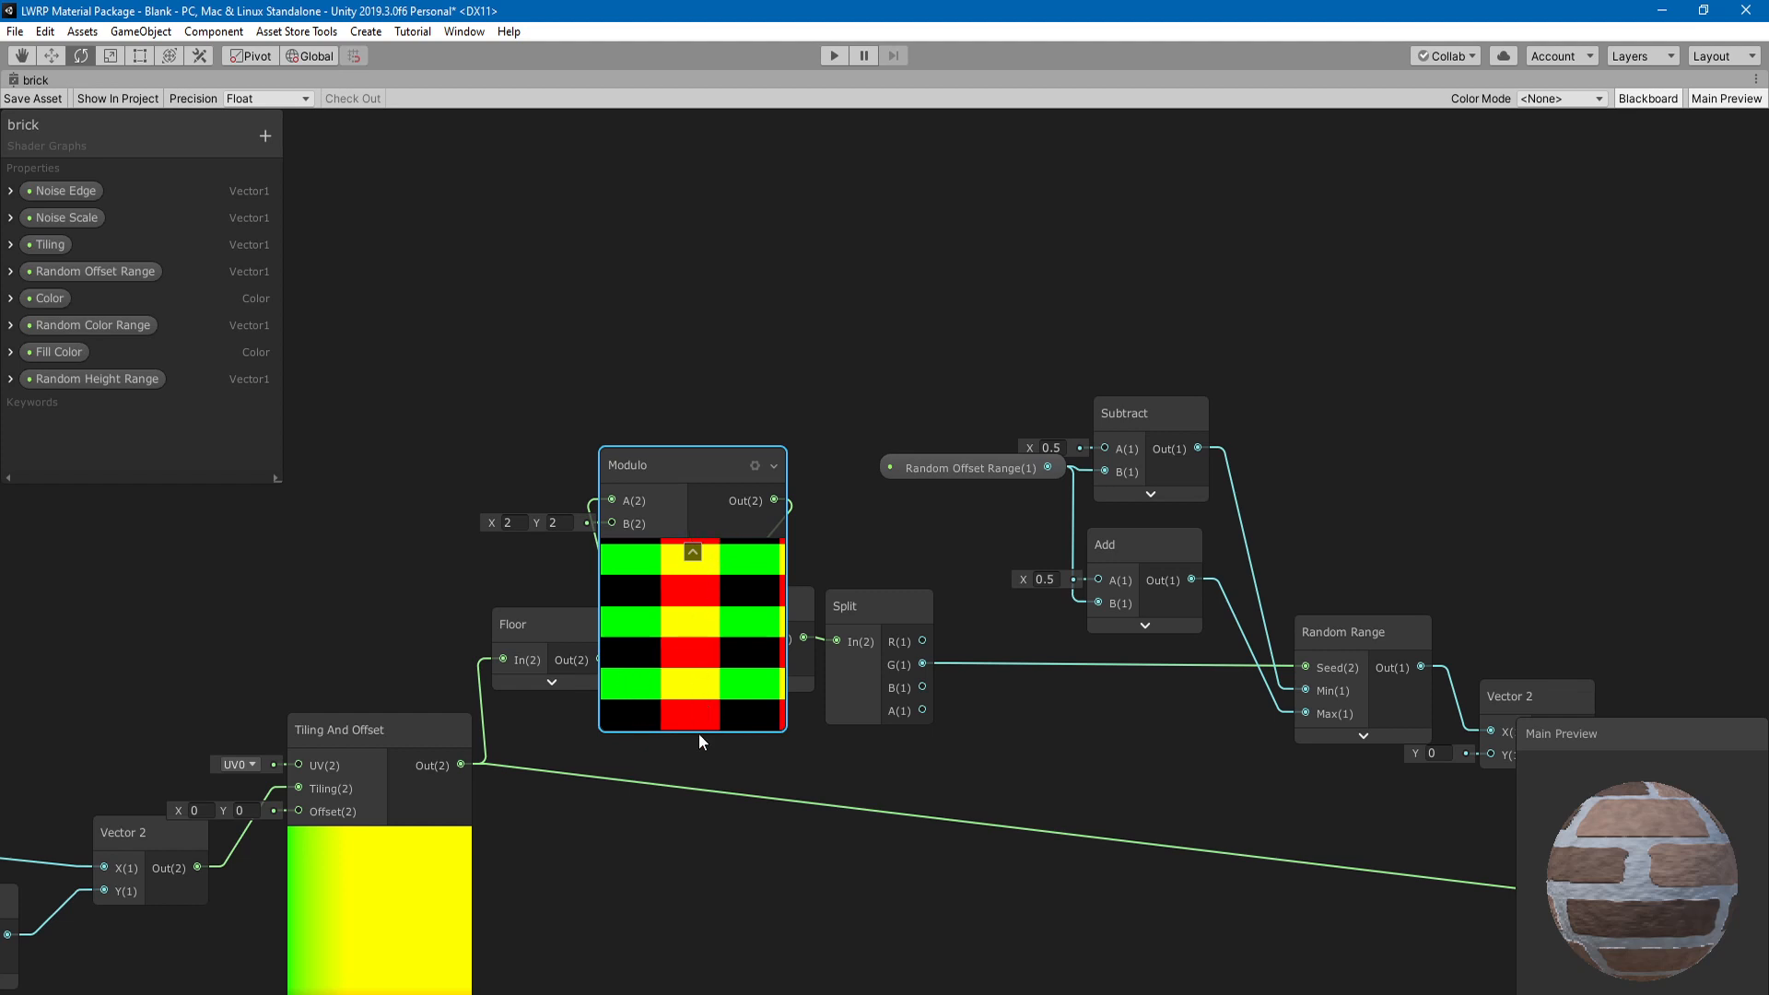
{"action": "left_click", "coordinate": [693, 552]}
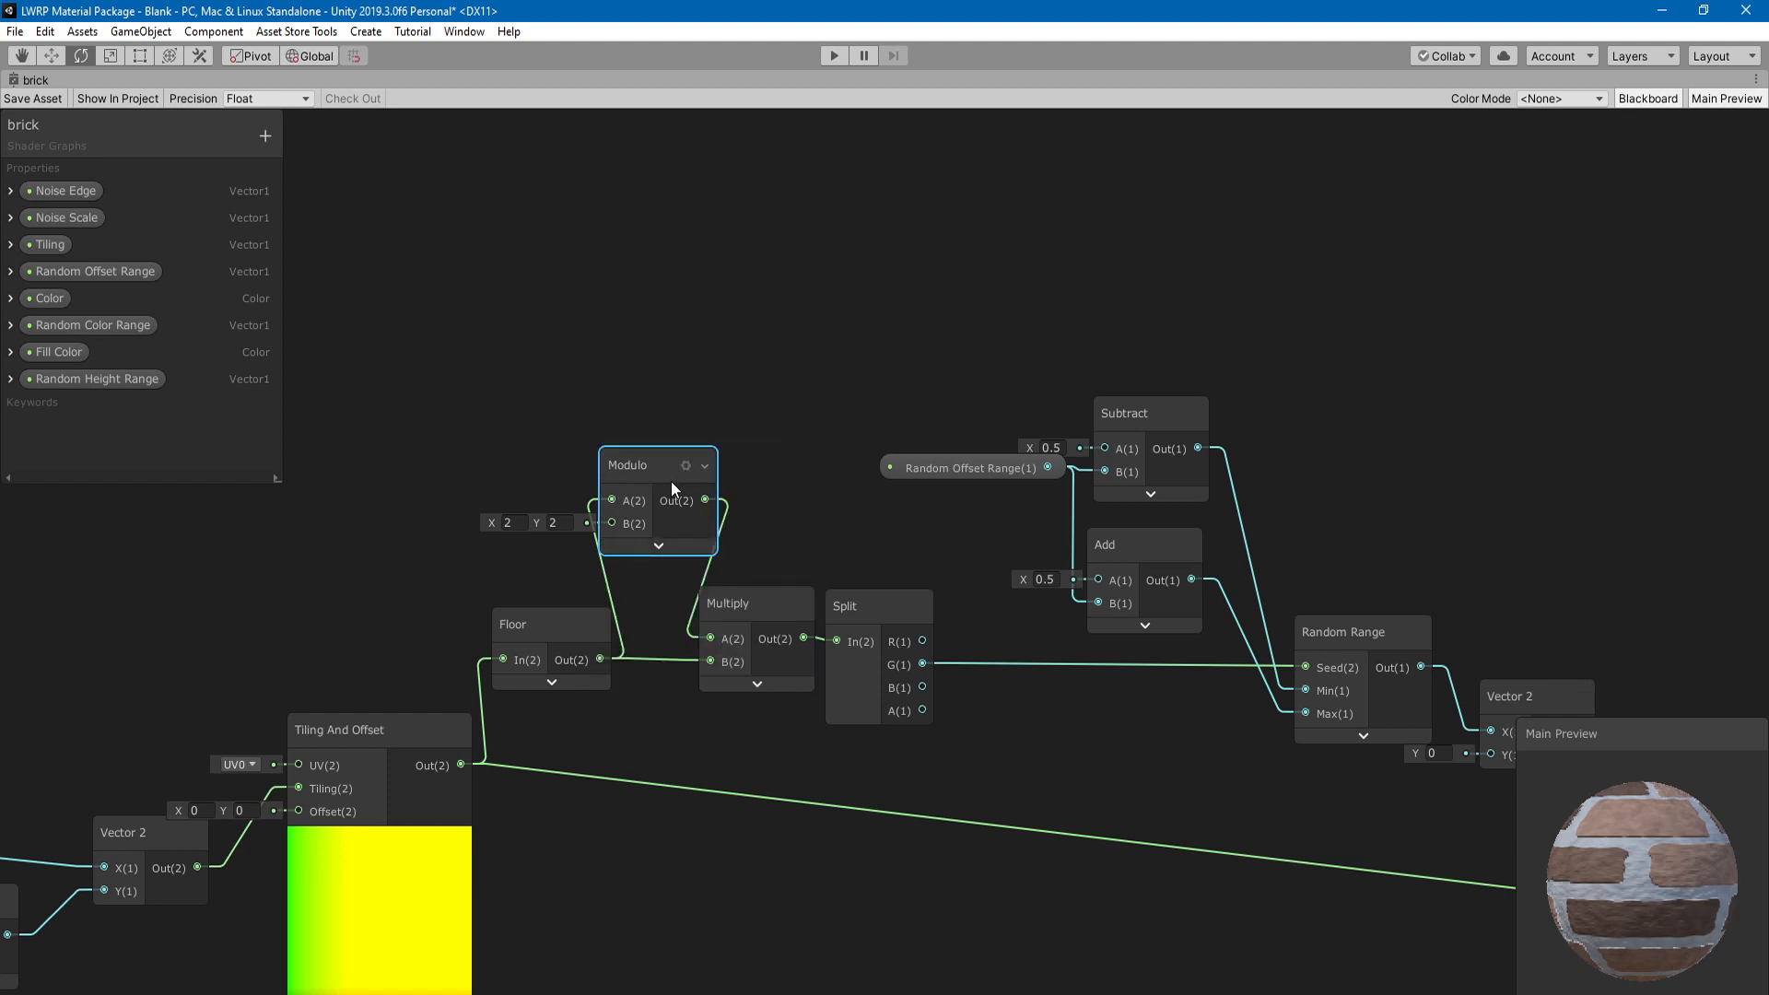
{"action": "left_click", "coordinate": [536, 632]}
{"action": "left_click_drag", "start_coordinate": [537, 632], "coordinate": [516, 632]}
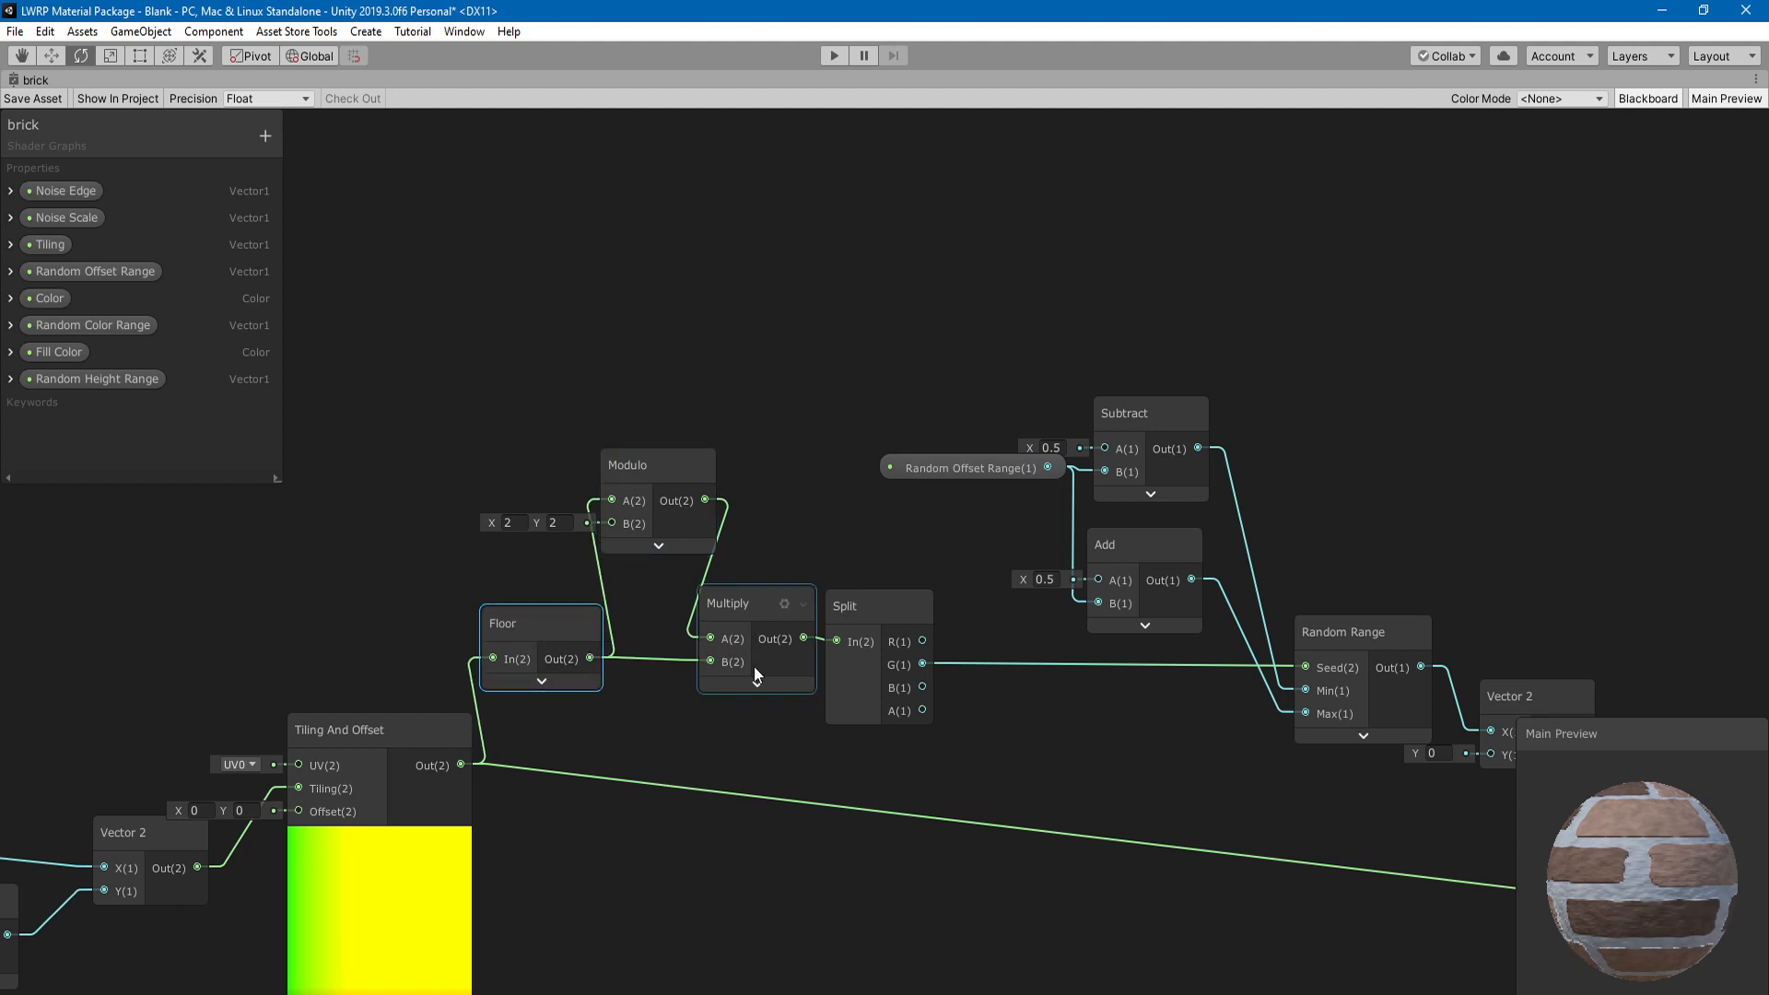
- Expand the preview of the Multiply node that combines Floor and Modulo, inspect it, and collapse it
{"action": "middle_click_drag", "start_coordinate": [796, 674], "coordinate": [772, 628]}
{"action": "left_click", "coordinate": [734, 638]}
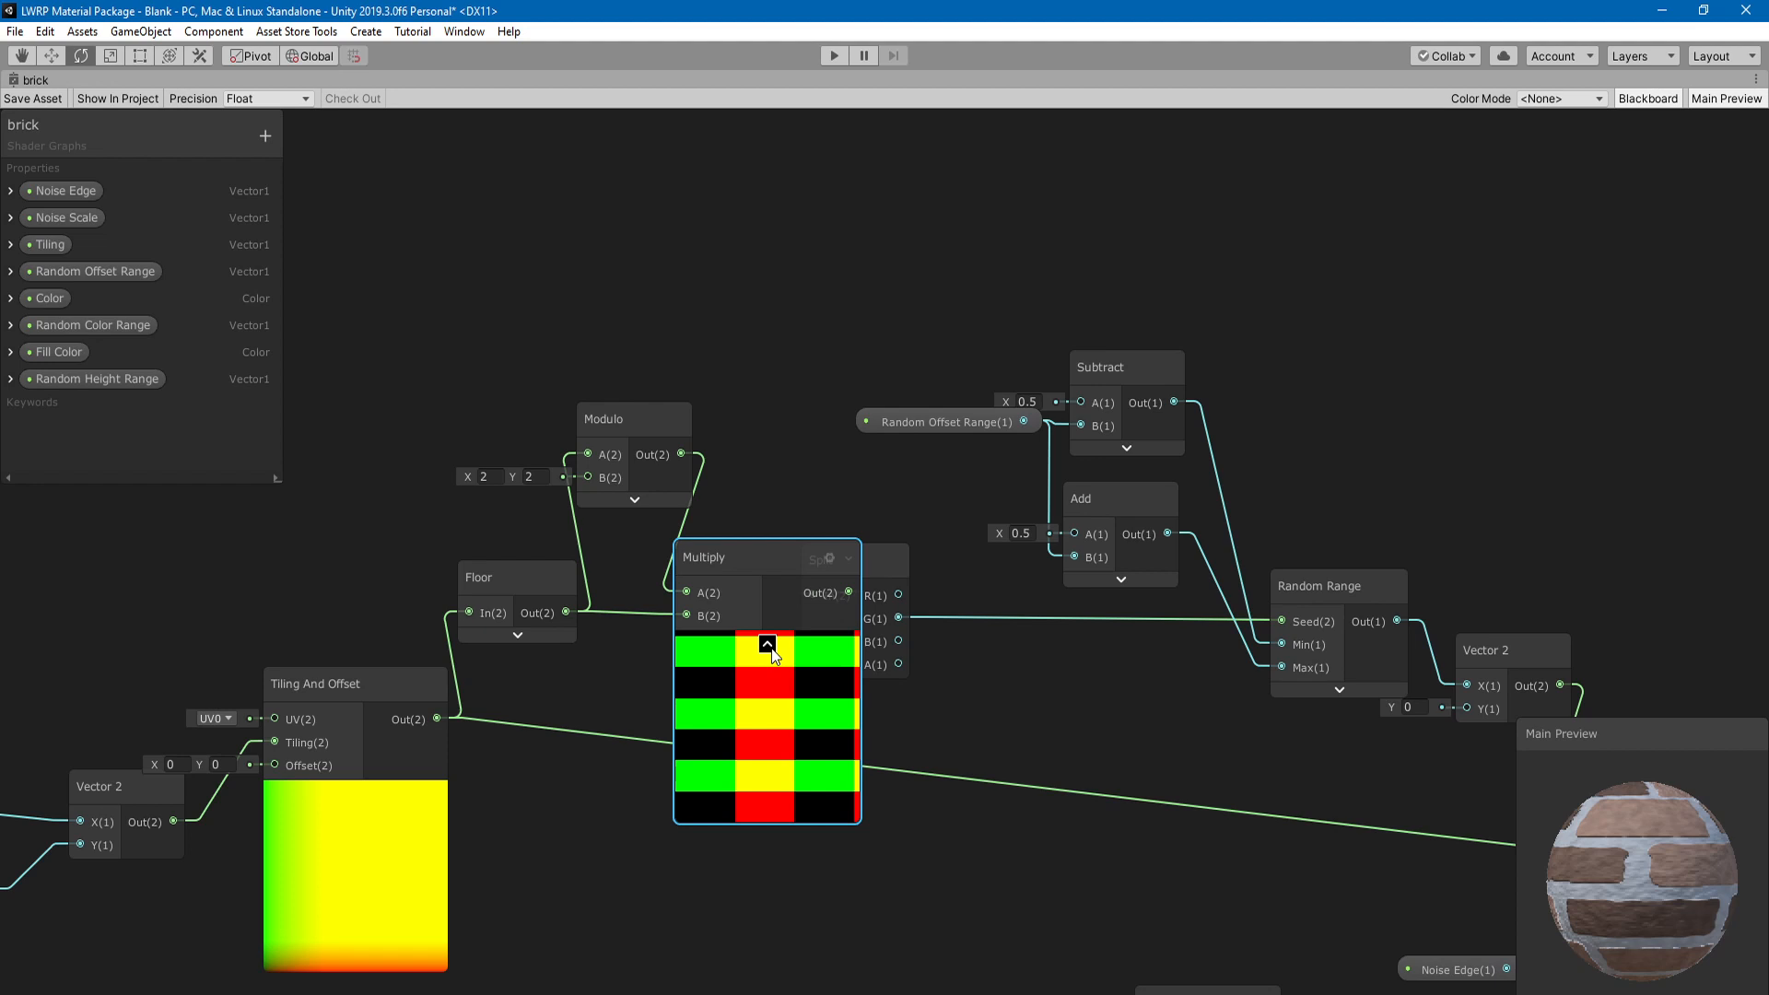
{"action": "left_click", "coordinate": [767, 644]}
{"action": "middle_click_drag", "start_coordinate": [796, 564], "coordinate": [655, 582]}
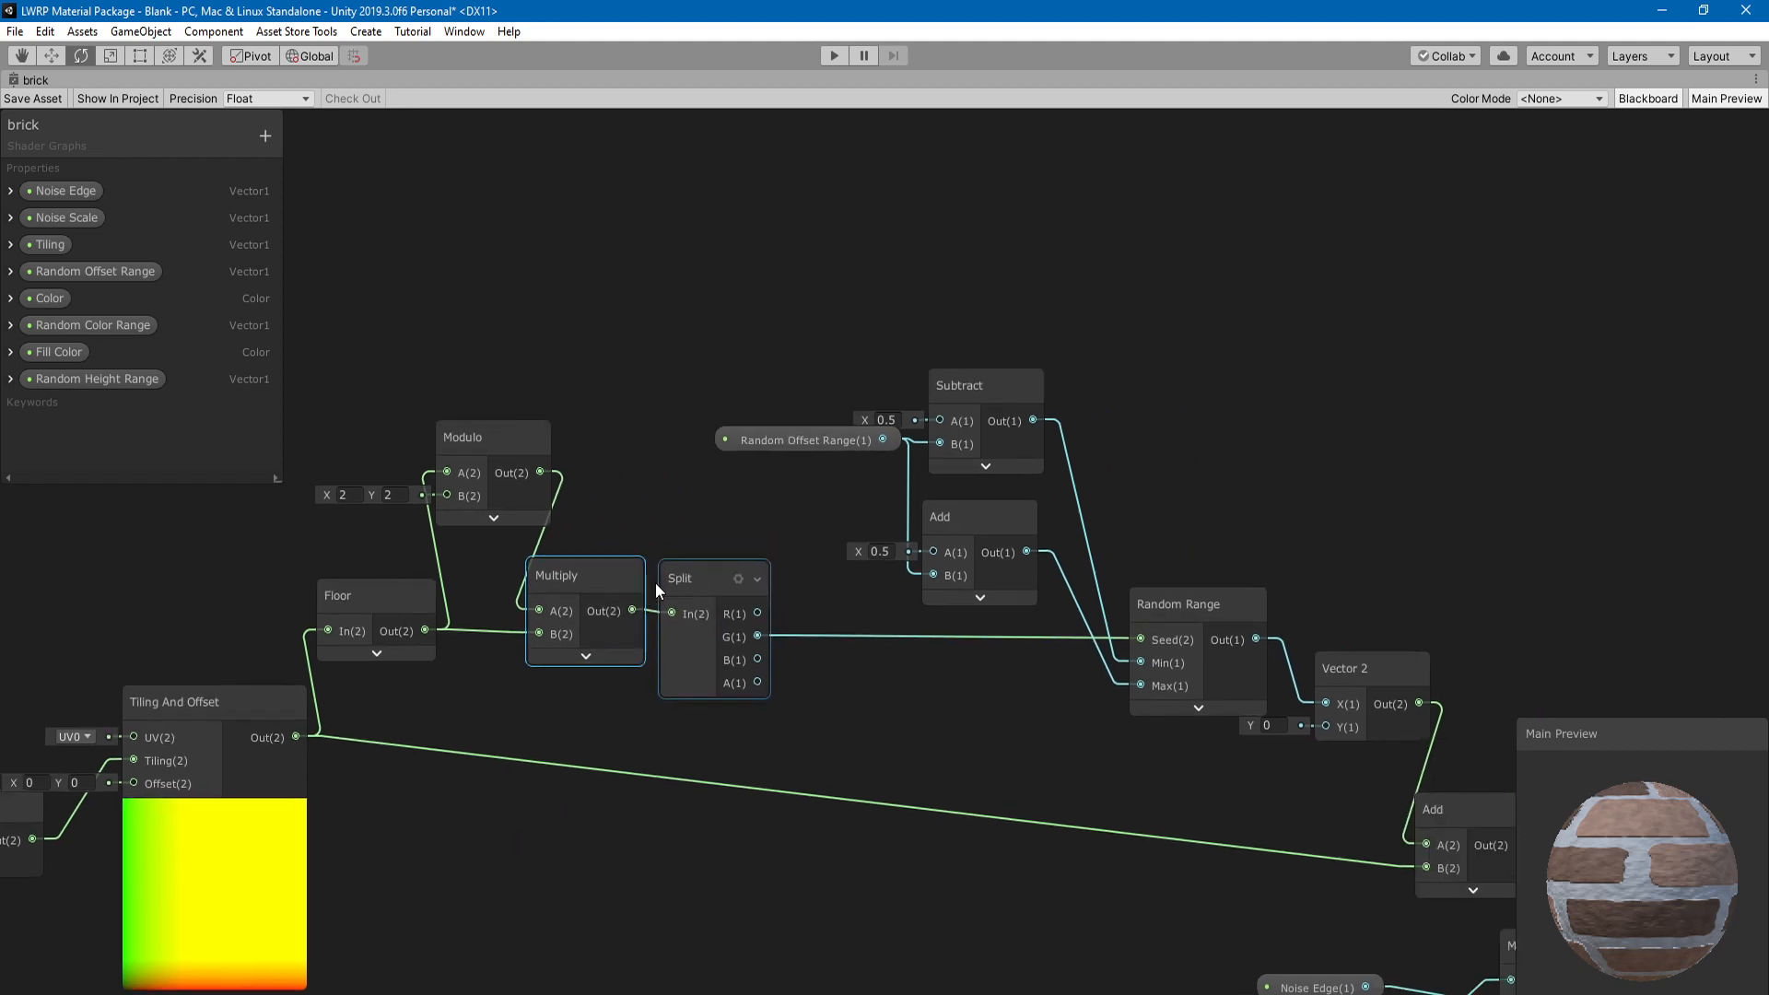
- Compare the Multiply node's preview with the Random Range node's preview, collapsing each one after inspecting it
{"action": "middle_click_drag", "start_coordinate": [831, 599], "coordinate": [610, 643]}
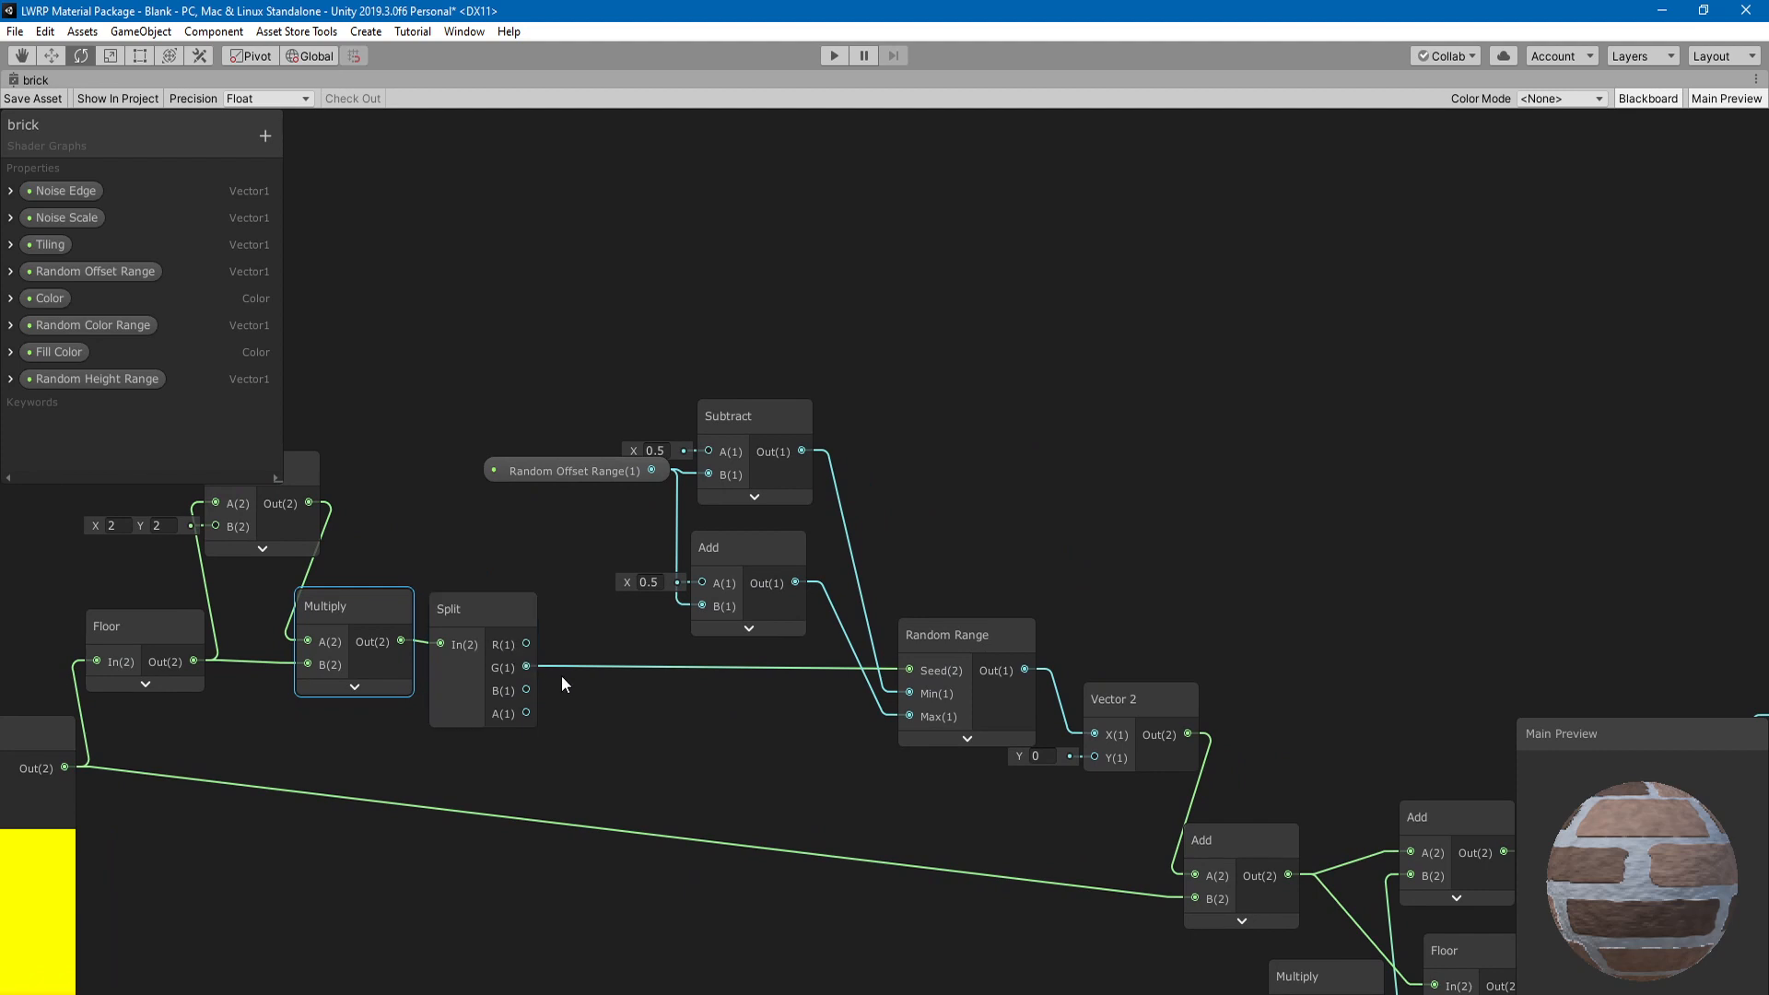
{"action": "left_click", "coordinate": [372, 687]}
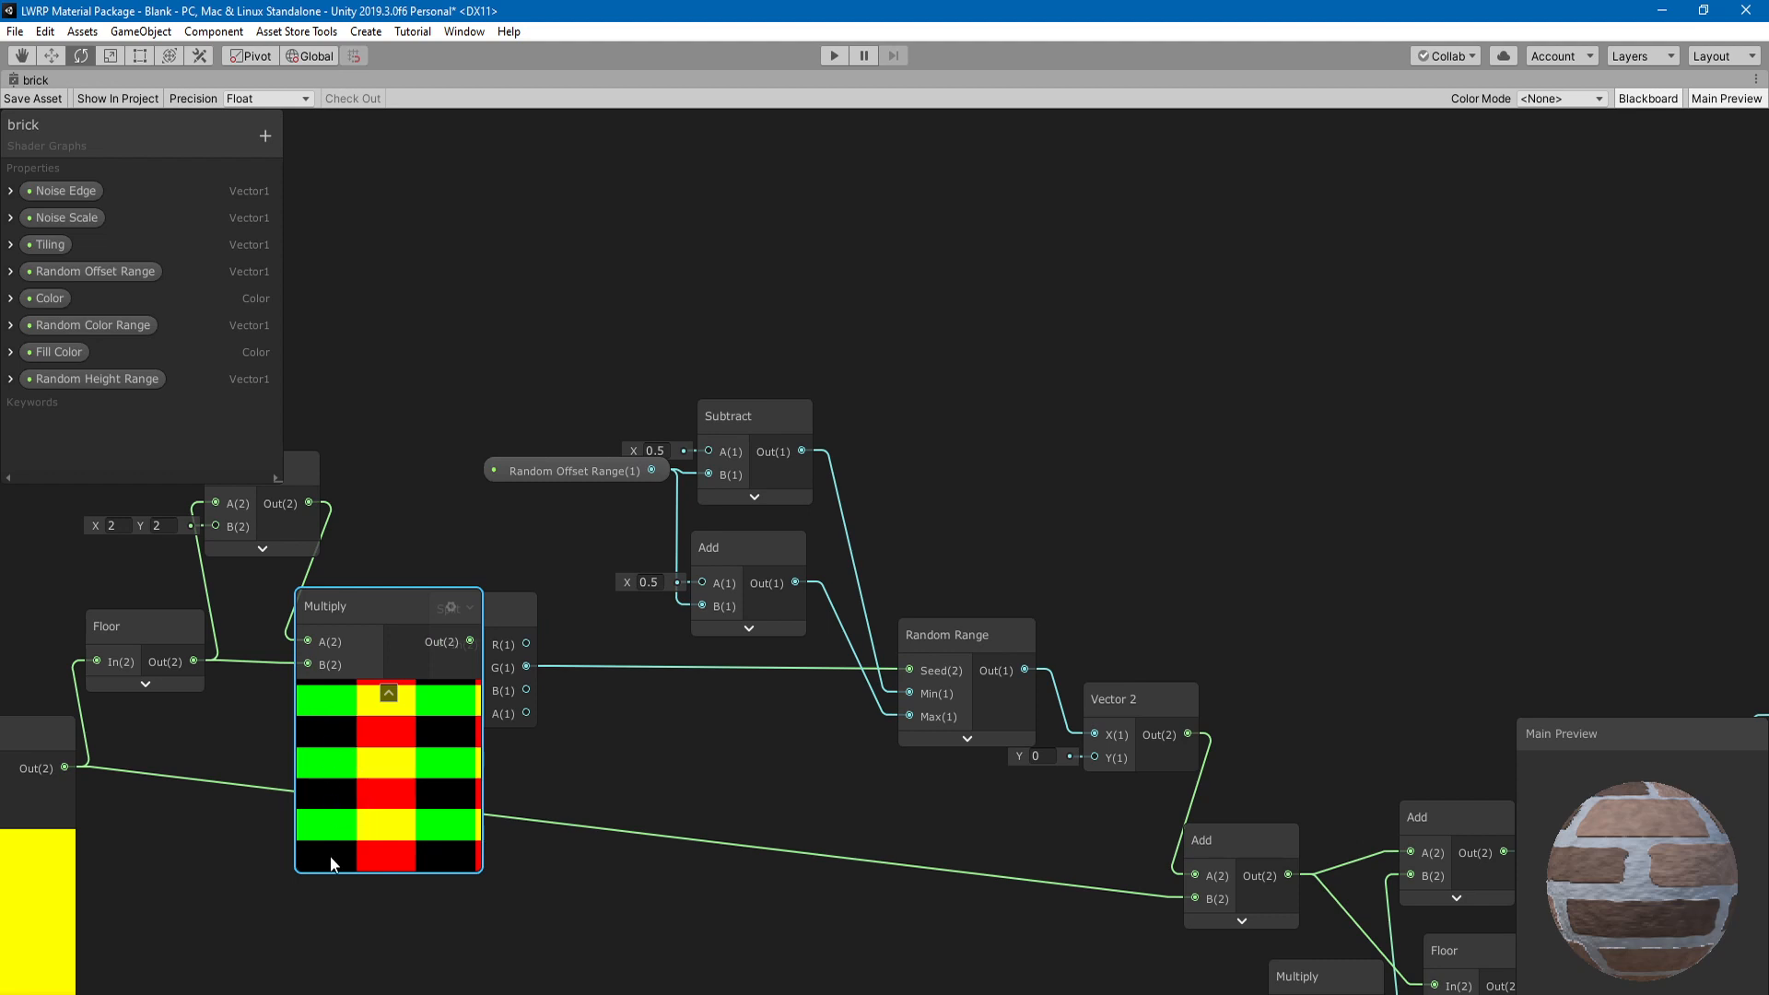
{"action": "left_click", "coordinate": [389, 693]}
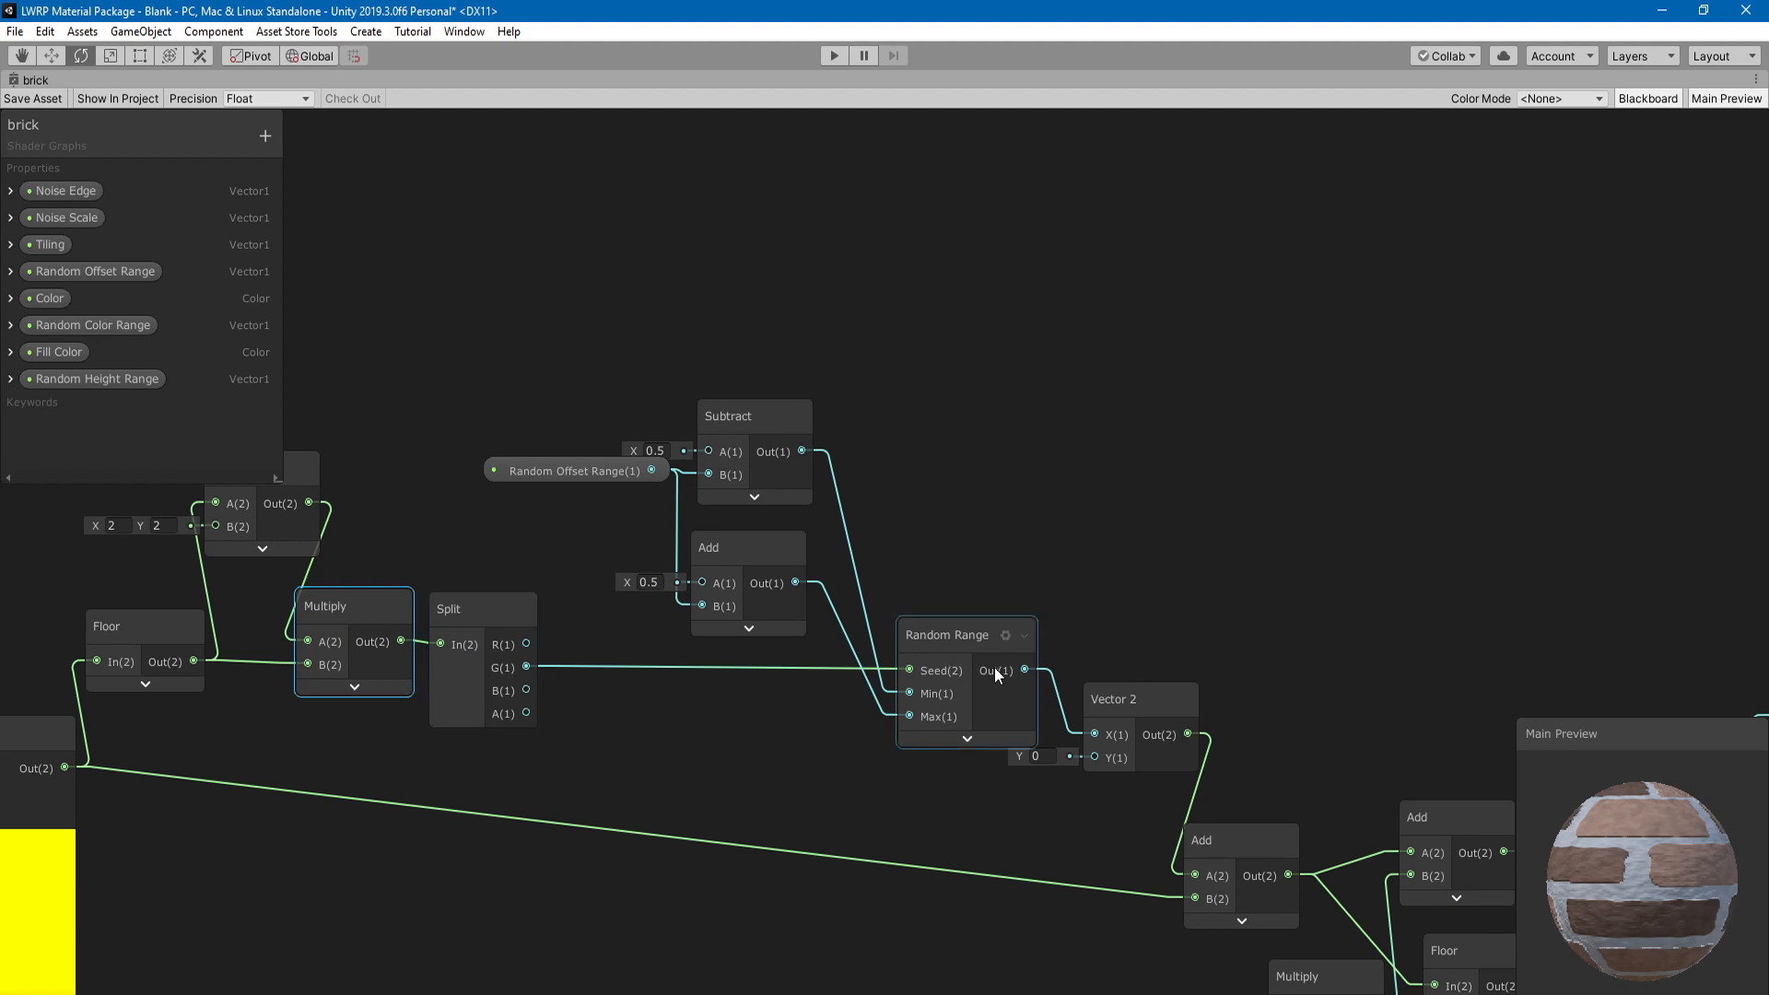
{"action": "left_click", "coordinate": [964, 739]}
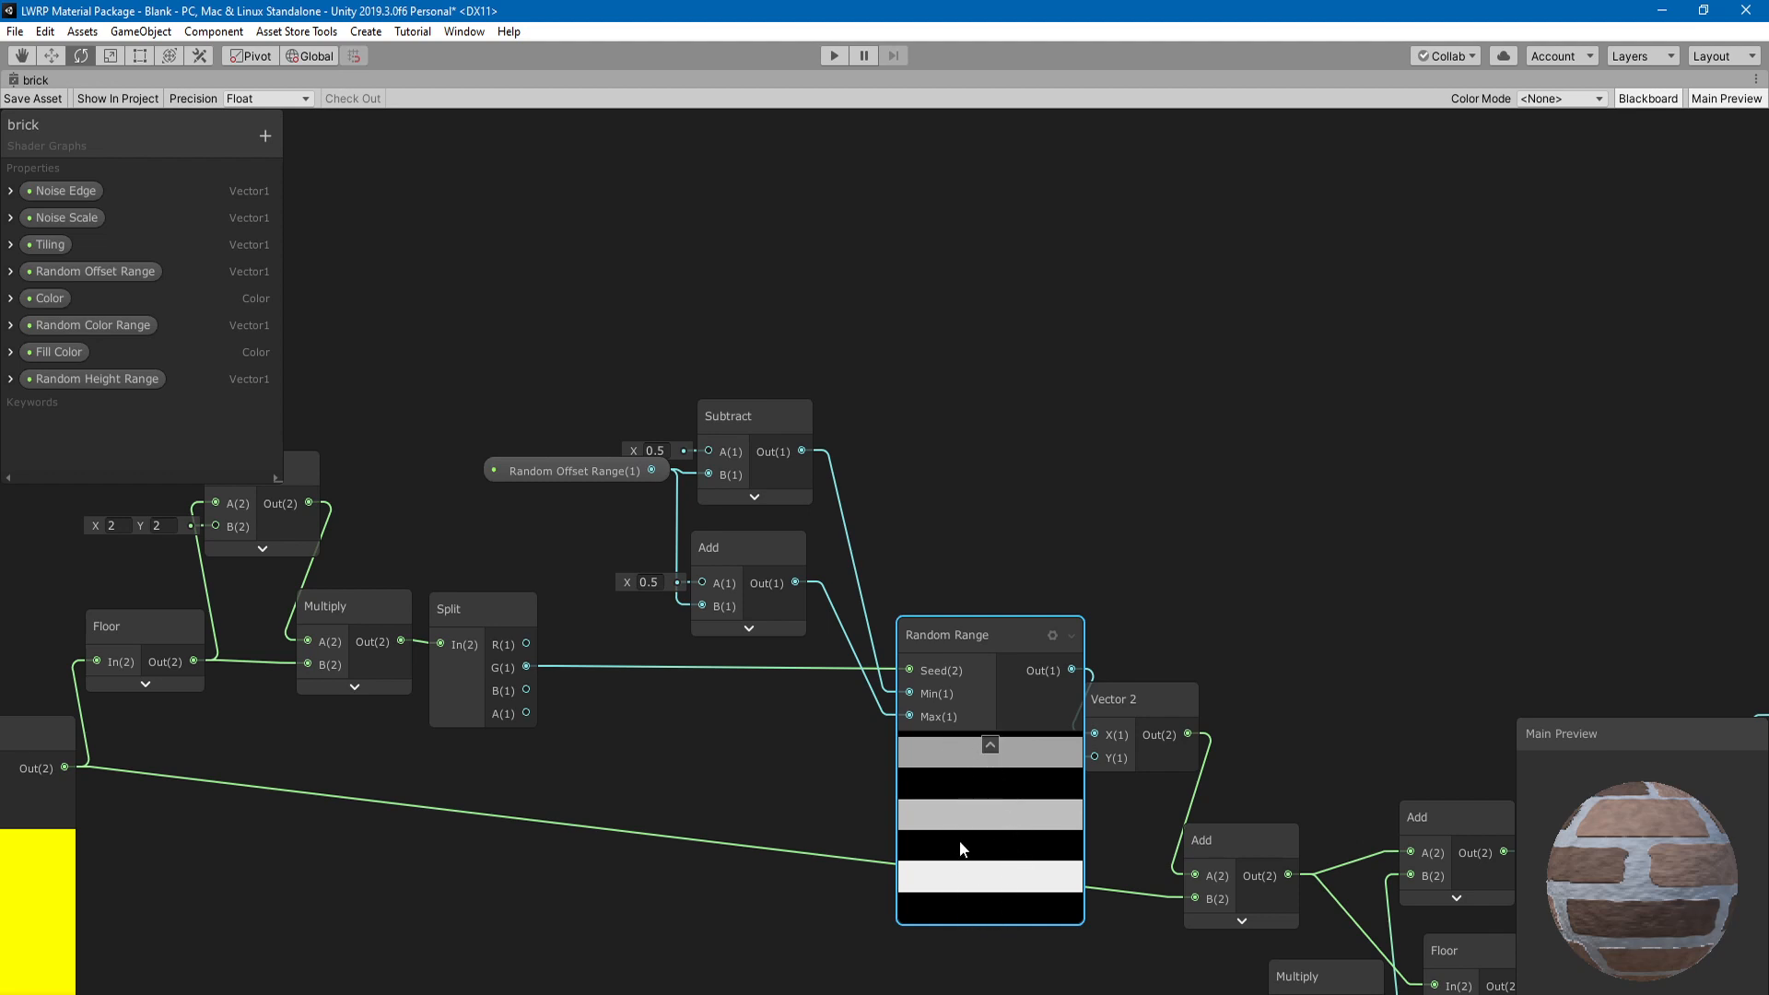
{"action": "left_click", "coordinate": [989, 744]}
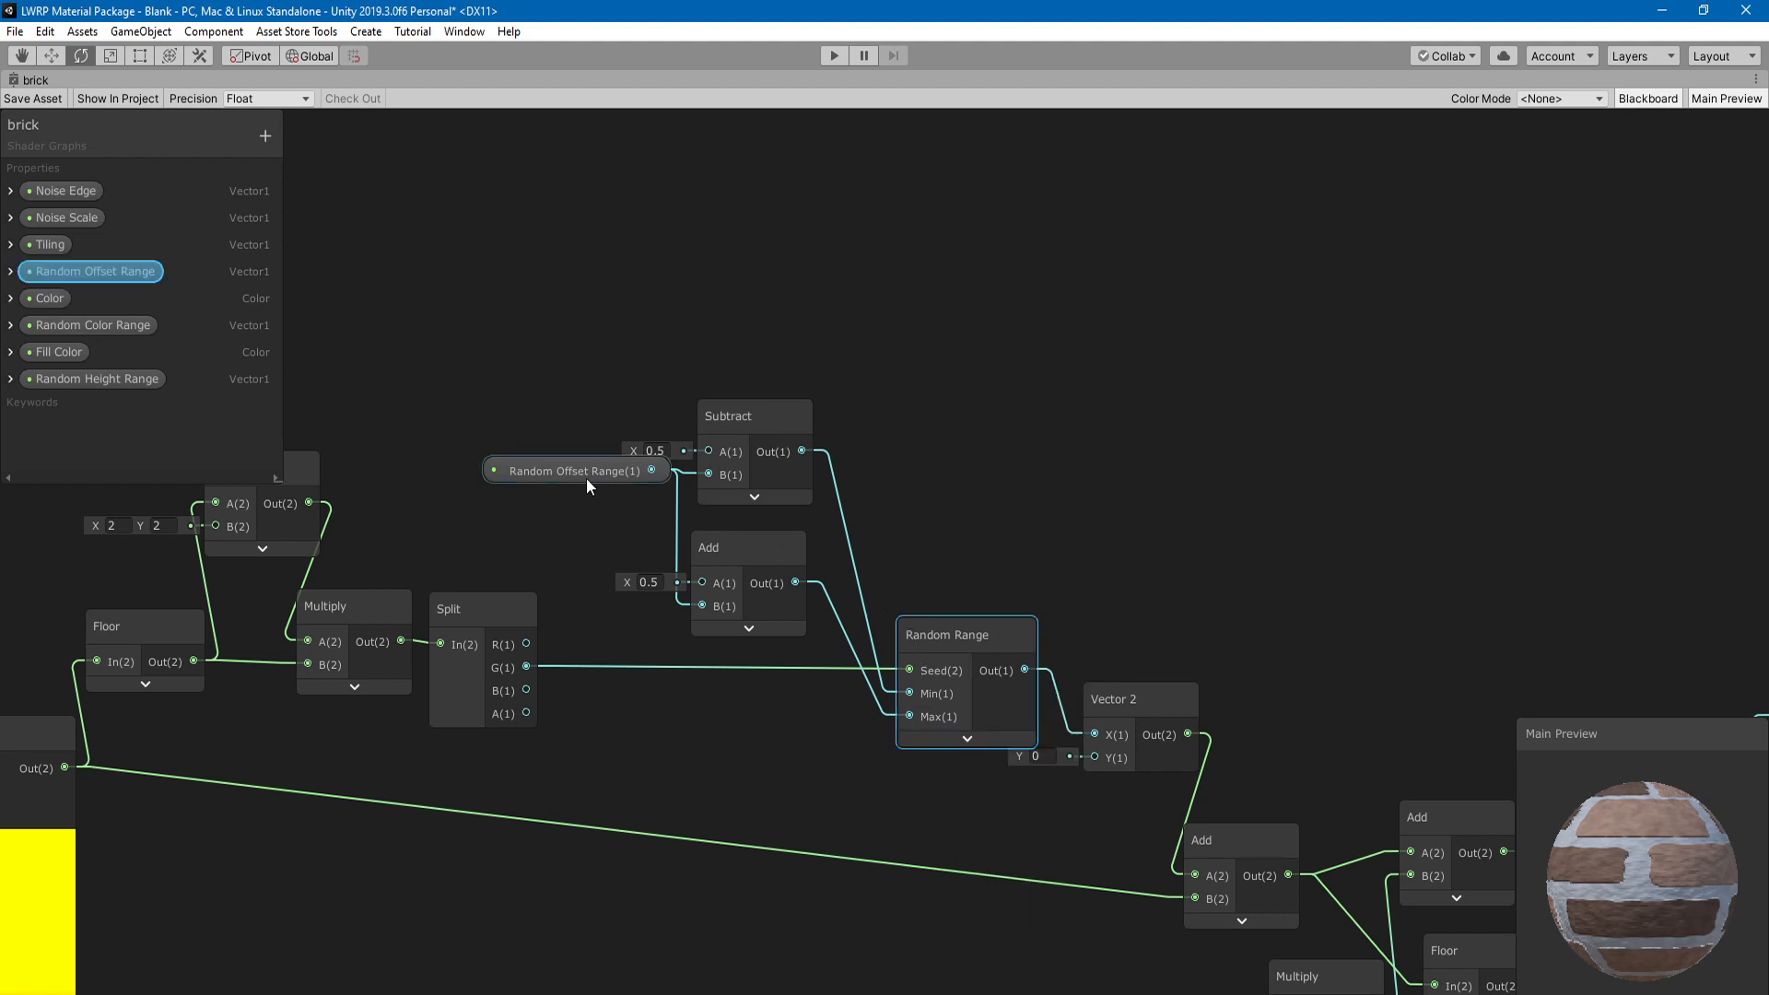
- Shift the Random Offset Range property node away from Subtract and Add, and nudge the Vector 2 node fed by Random Range
{"action": "left_click_drag", "start_coordinate": [586, 478], "coordinate": [555, 483]}
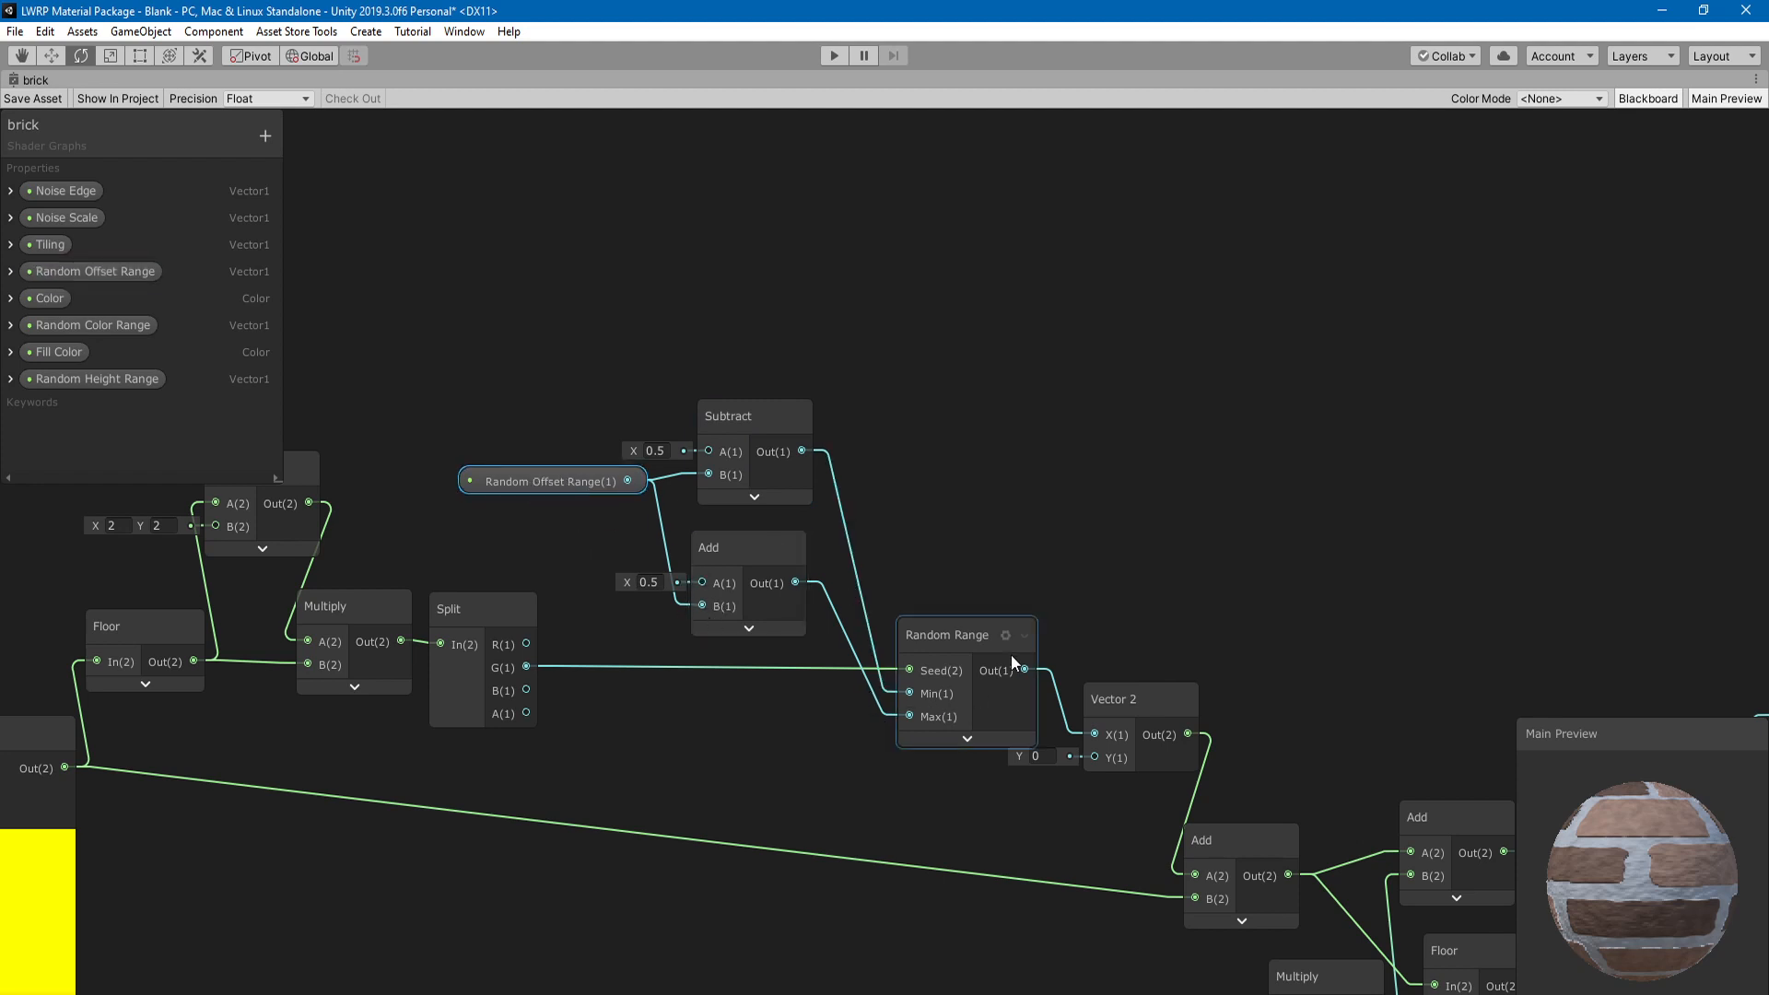
{"action": "middle_click_drag", "start_coordinate": [1010, 654], "coordinate": [694, 474]}
{"action": "left_click", "coordinate": [827, 521]}
{"action": "left_click_drag", "start_coordinate": [815, 519], "coordinate": [825, 538]}
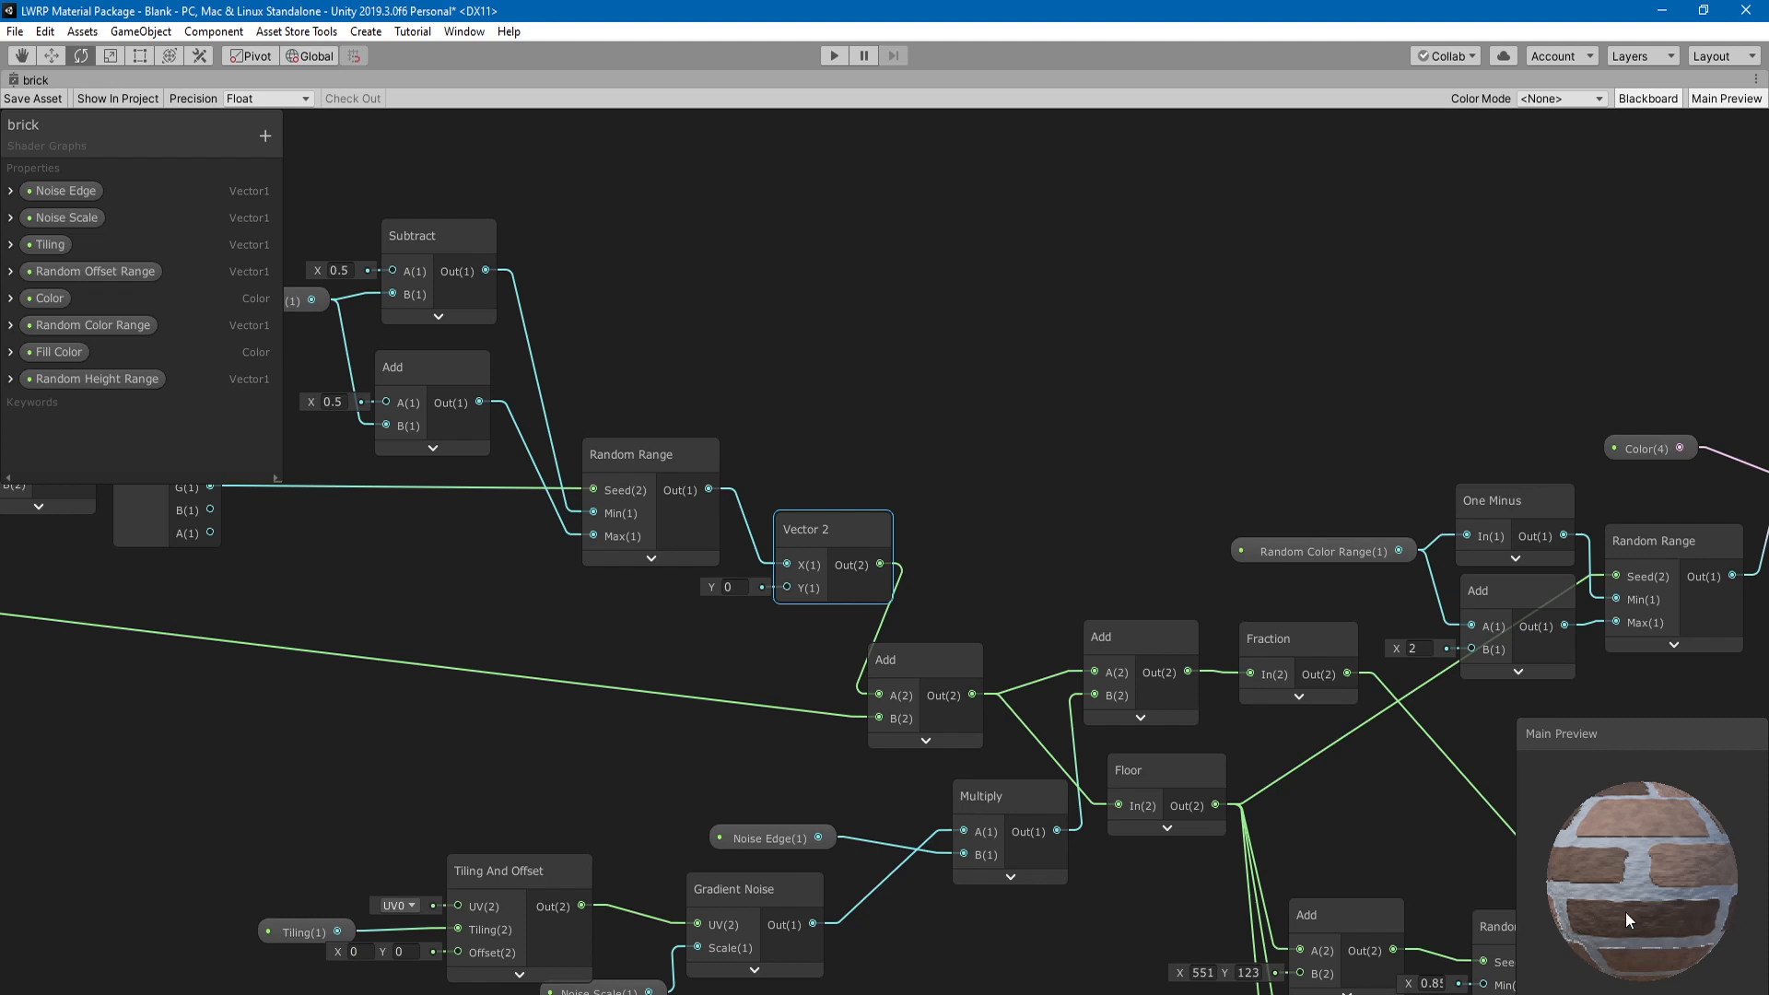
- Trace the Vector 2 offset into the Add node that combines it with the tiled UVs
{"action": "scroll", "coordinate": [667, 705], "scroll_direction": "down", "scroll_amount": 6}
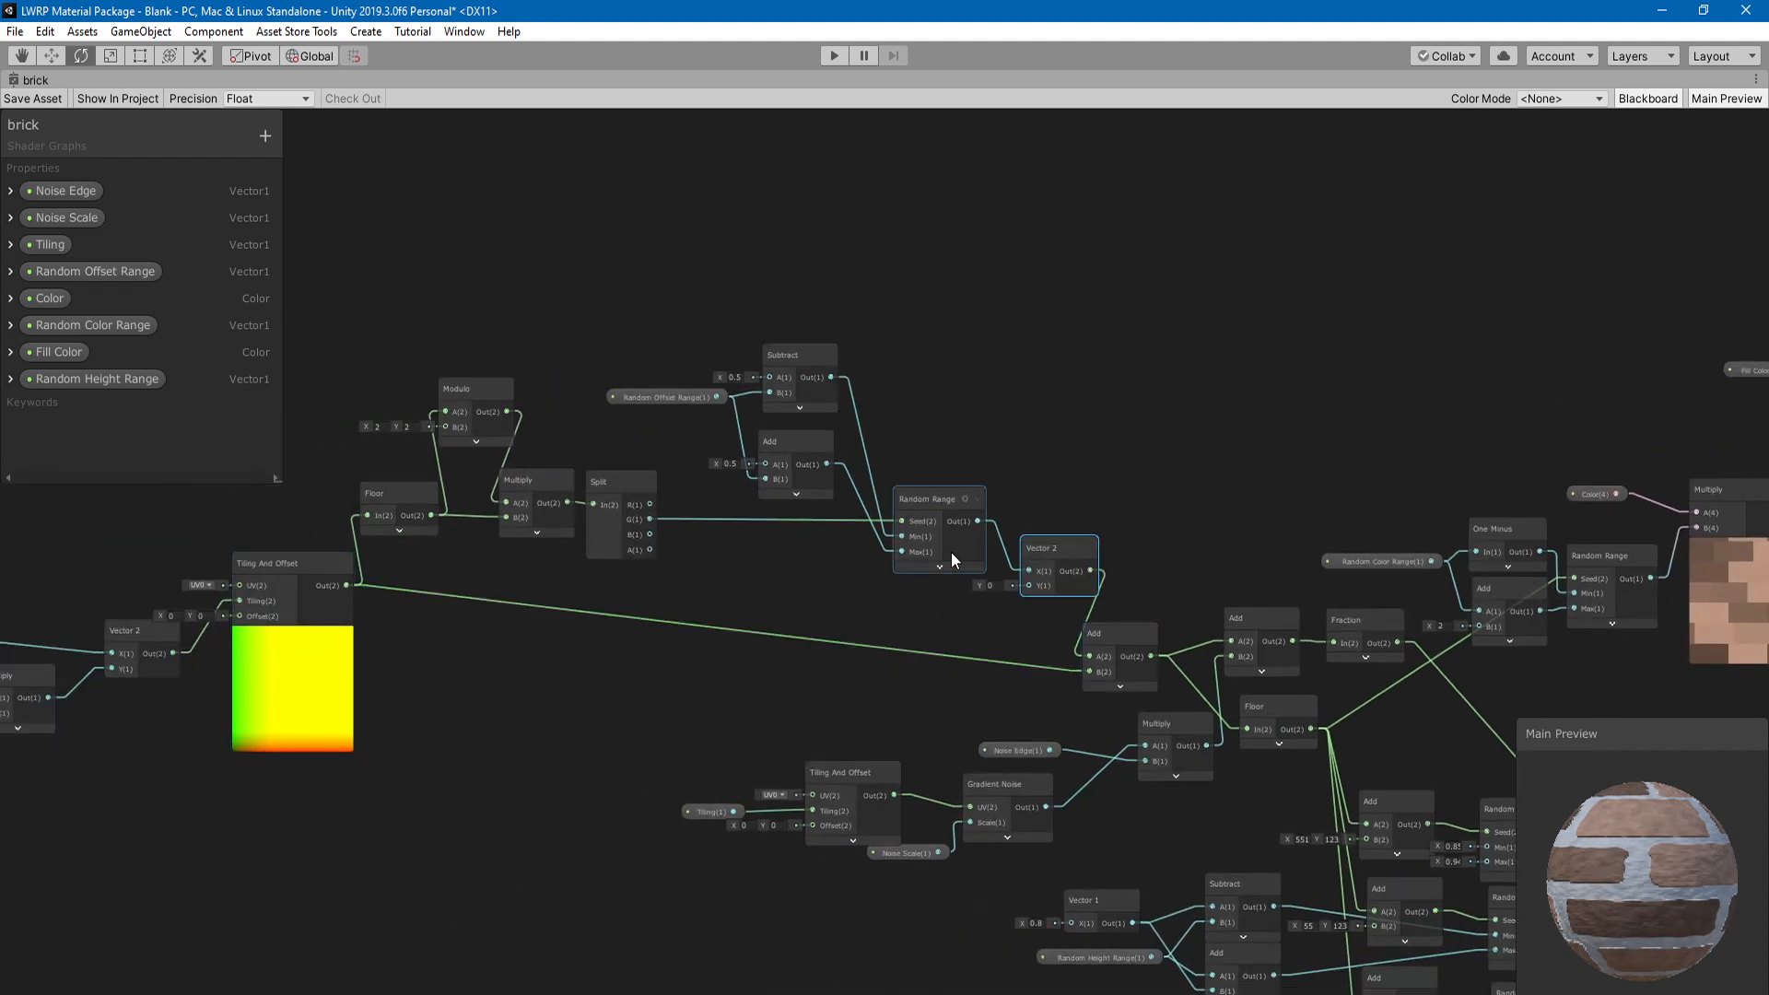
{"action": "middle_click_drag", "start_coordinate": [853, 577], "coordinate": [388, 538]}
{"action": "scroll", "coordinate": [528, 576], "scroll_direction": "up", "scroll_amount": 1}
{"action": "scroll", "coordinate": [691, 668], "scroll_direction": "up", "scroll_amount": 2}
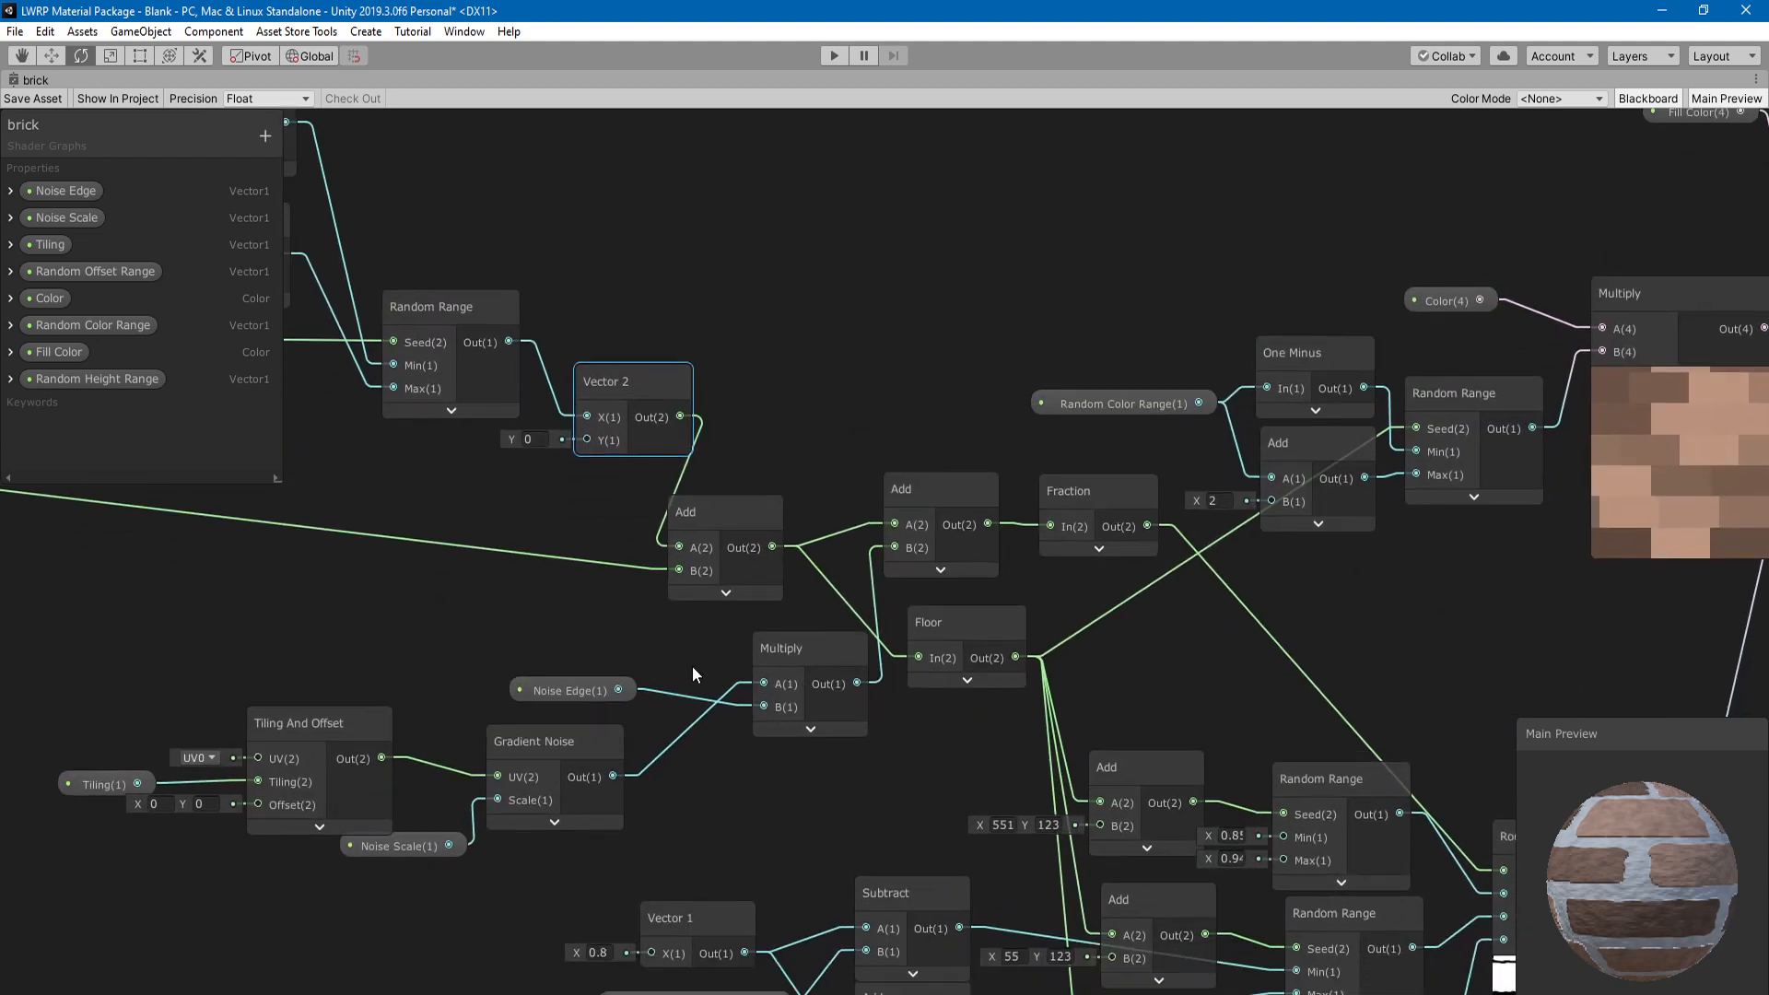
{"action": "middle_click_drag", "start_coordinate": [693, 666], "coordinate": [589, 643]}
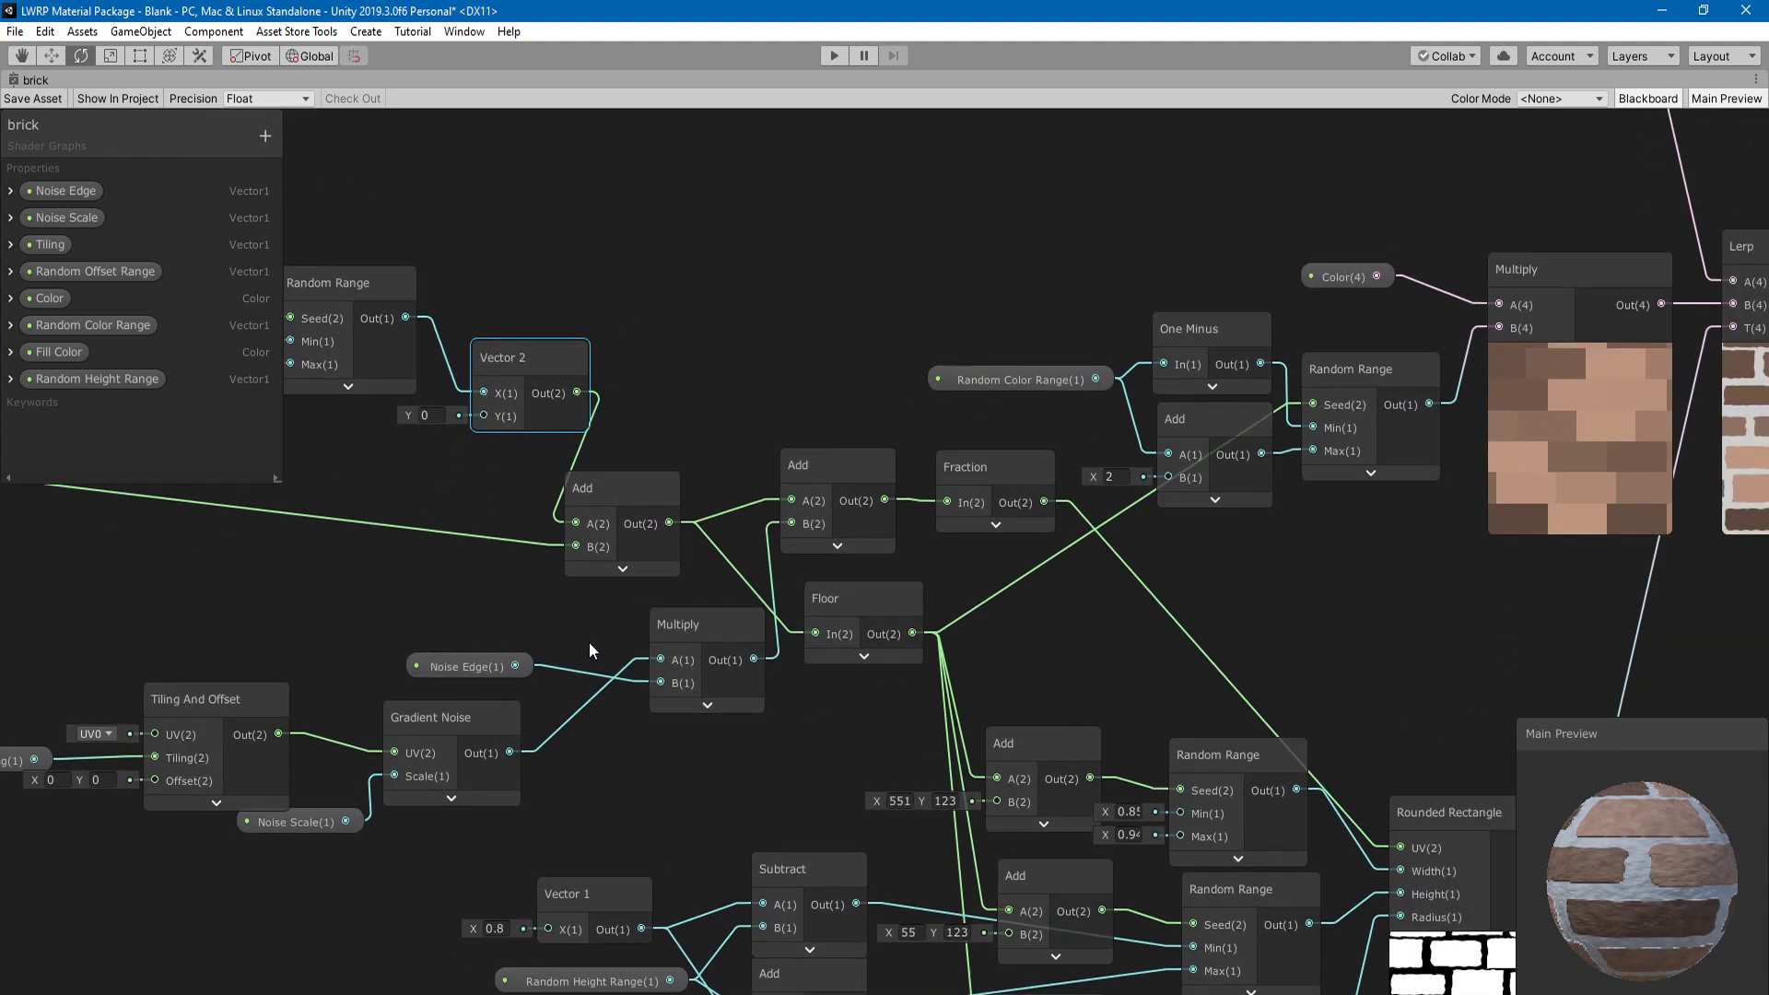
{"action": "left_click", "coordinate": [615, 538]}
{"action": "scroll", "coordinate": [622, 527], "scroll_direction": "down", "scroll_amount": 2}
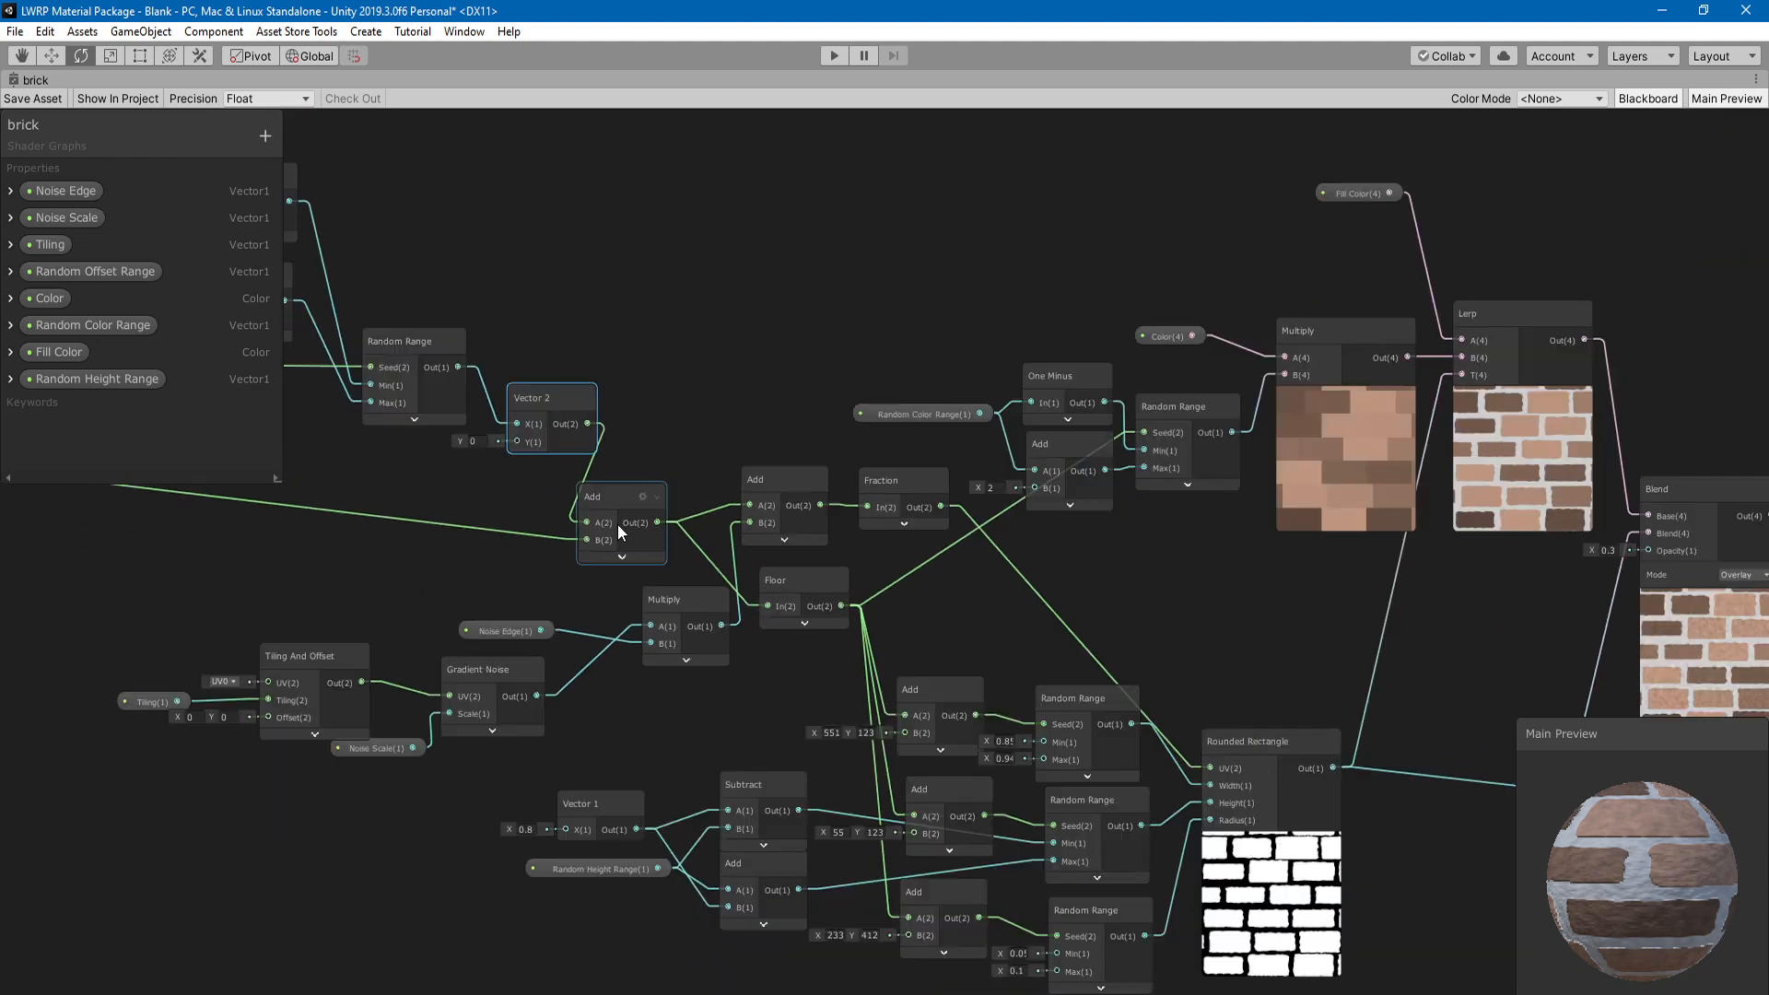
- Examine the Multiply, Floor and Random Range nodes that lie between the offset Add node and the Rounded Rectangle
{"action": "middle_click_drag", "start_coordinate": [618, 523], "coordinate": [521, 479]}
{"action": "scroll", "coordinate": [522, 478], "scroll_direction": "down", "scroll_amount": 1}
{"action": "scroll", "coordinate": [650, 530], "scroll_direction": "up", "scroll_amount": 2}
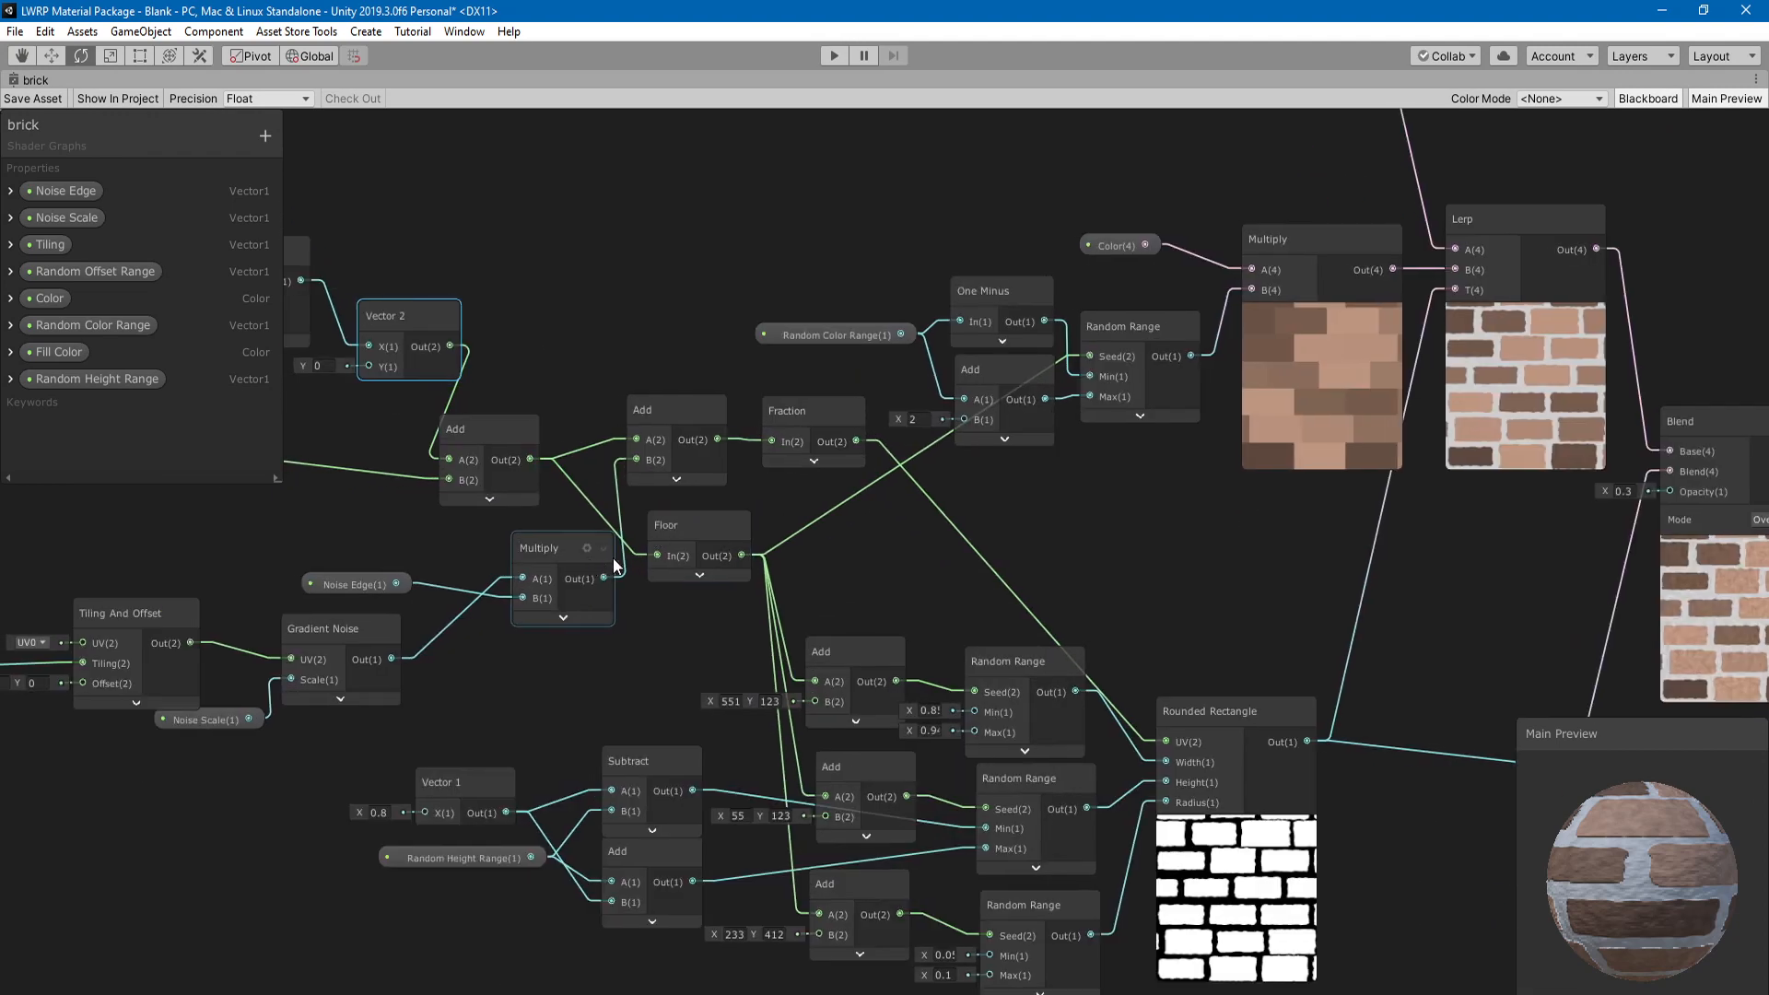
{"action": "middle_click_drag", "start_coordinate": [612, 557], "coordinate": [700, 490]}
{"action": "left_click", "coordinate": [706, 492]}
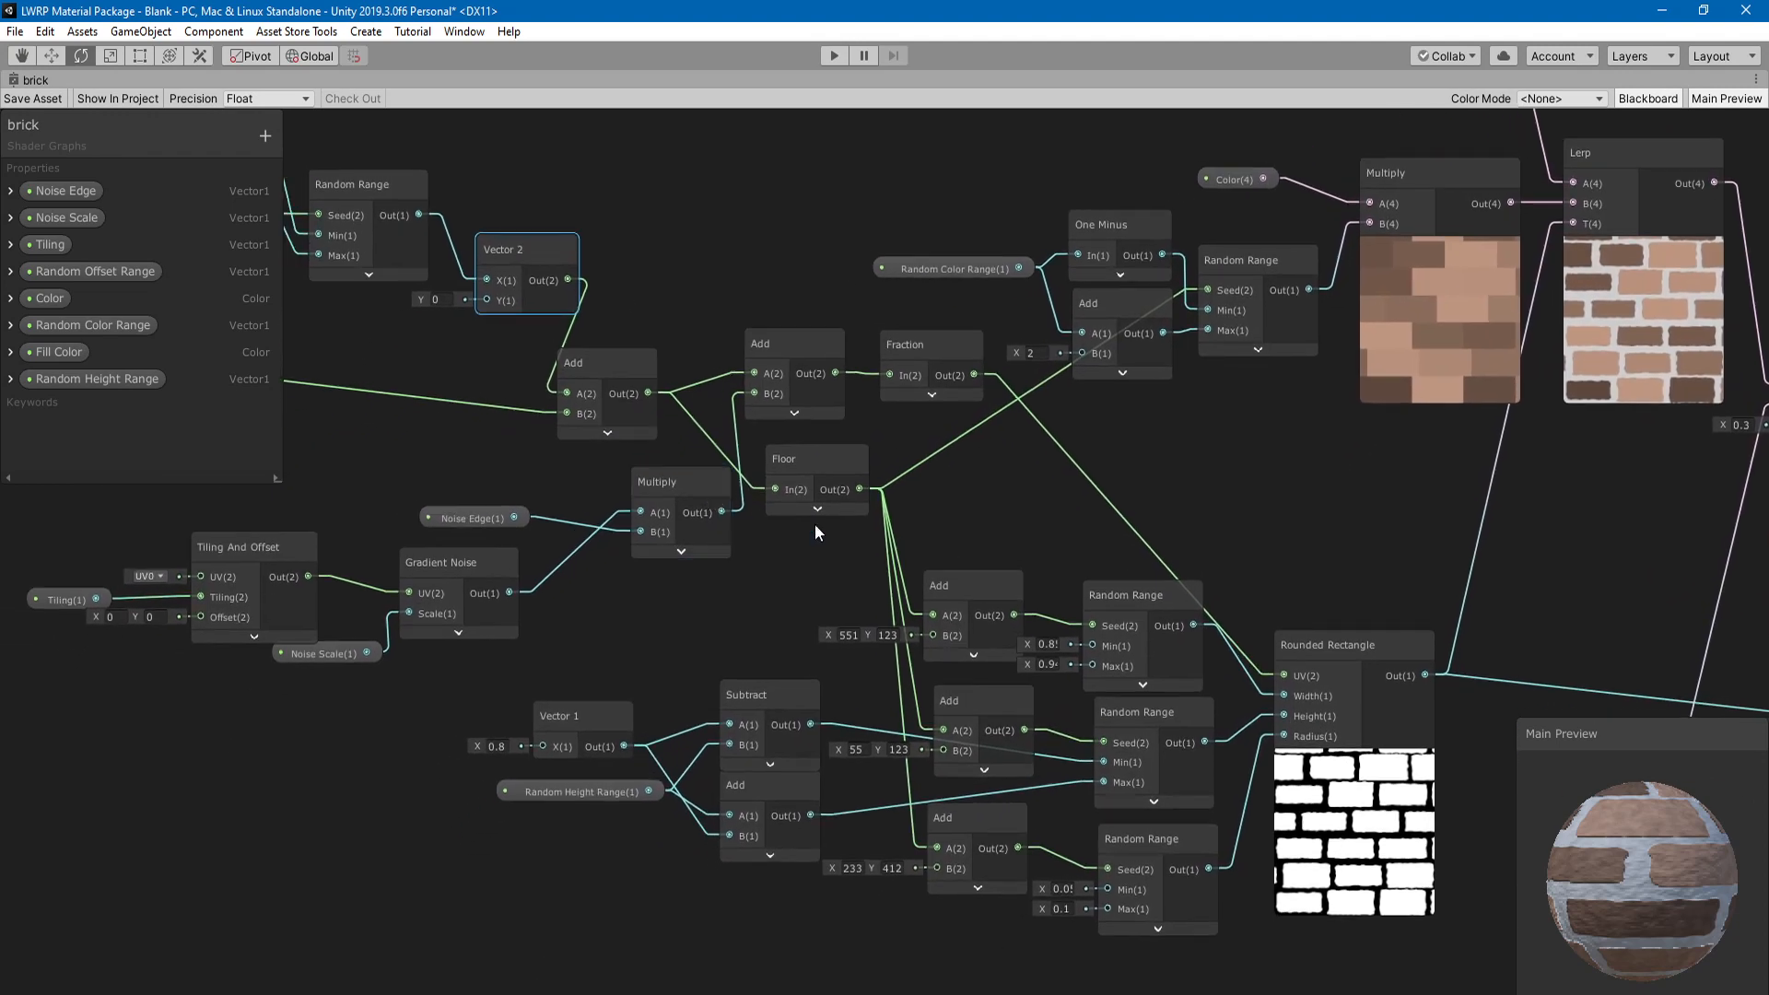
{"action": "left_click", "coordinate": [1179, 713]}
- Select the Tiling property node at the start of the noise branch and nudge its connected Tiling And Offset node
{"action": "middle_click_drag", "start_coordinate": [66, 613], "coordinate": [284, 600]}
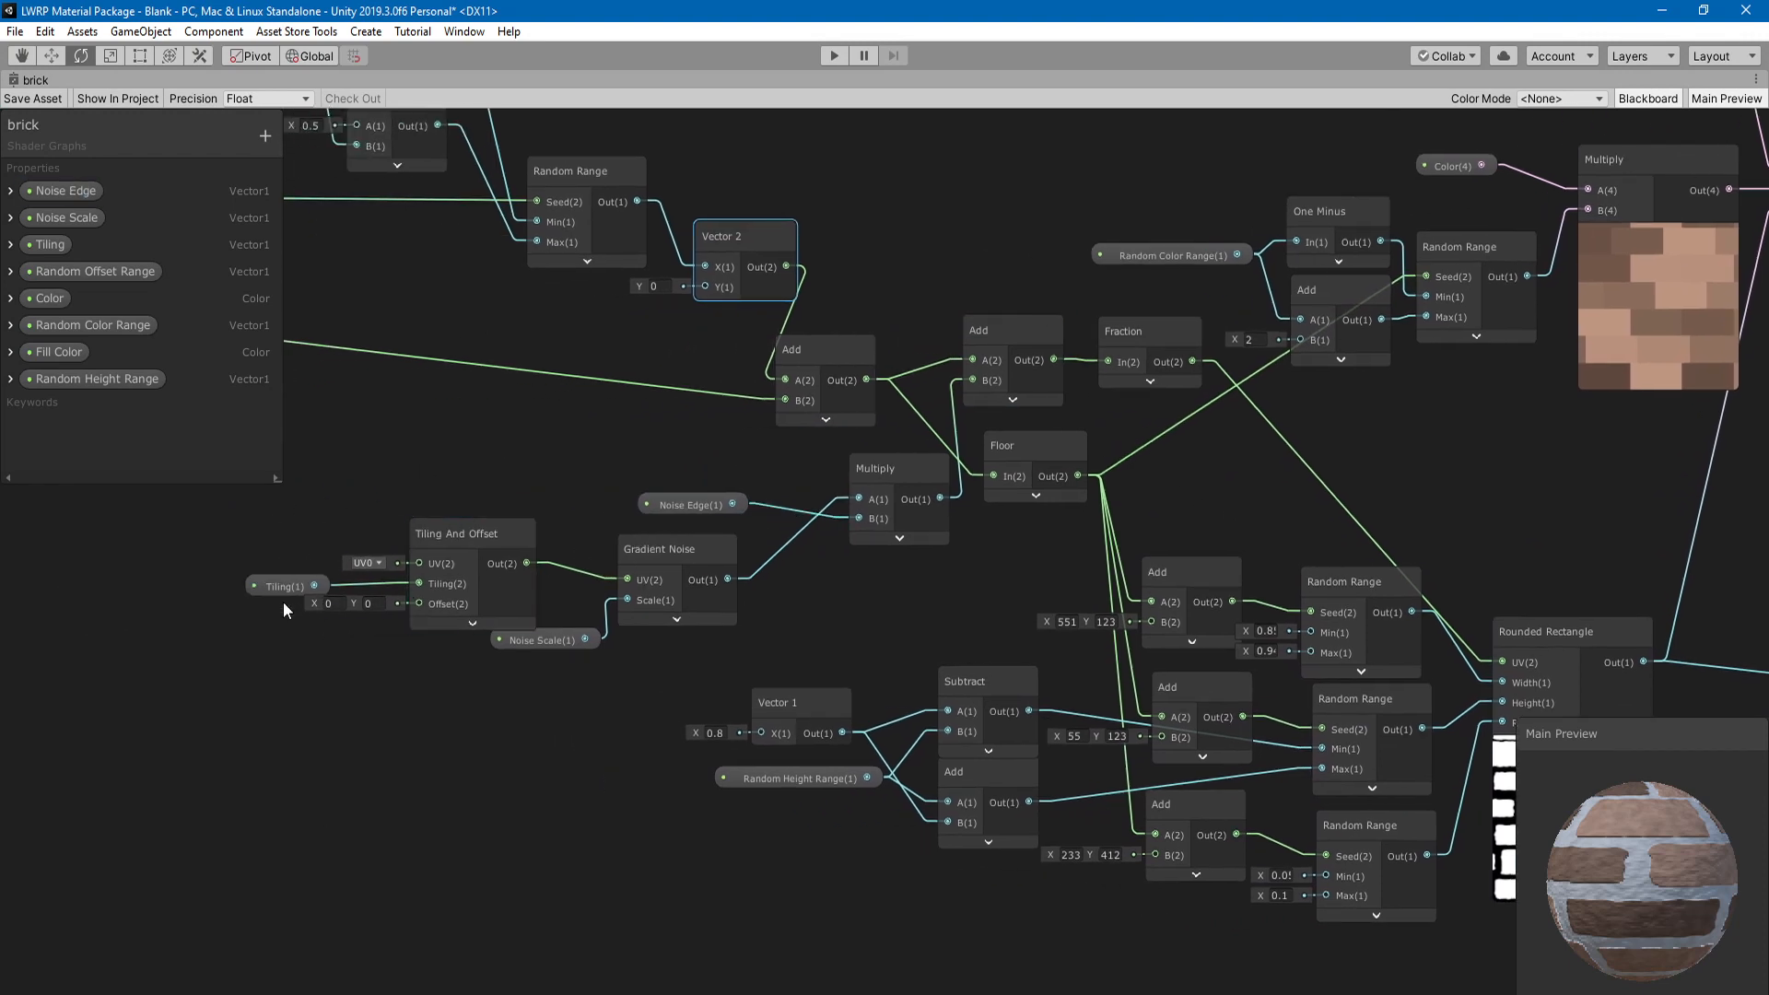
{"action": "scroll", "coordinate": [278, 589], "scroll_direction": "up", "scroll_amount": 2}
{"action": "left_click", "coordinate": [274, 575]}
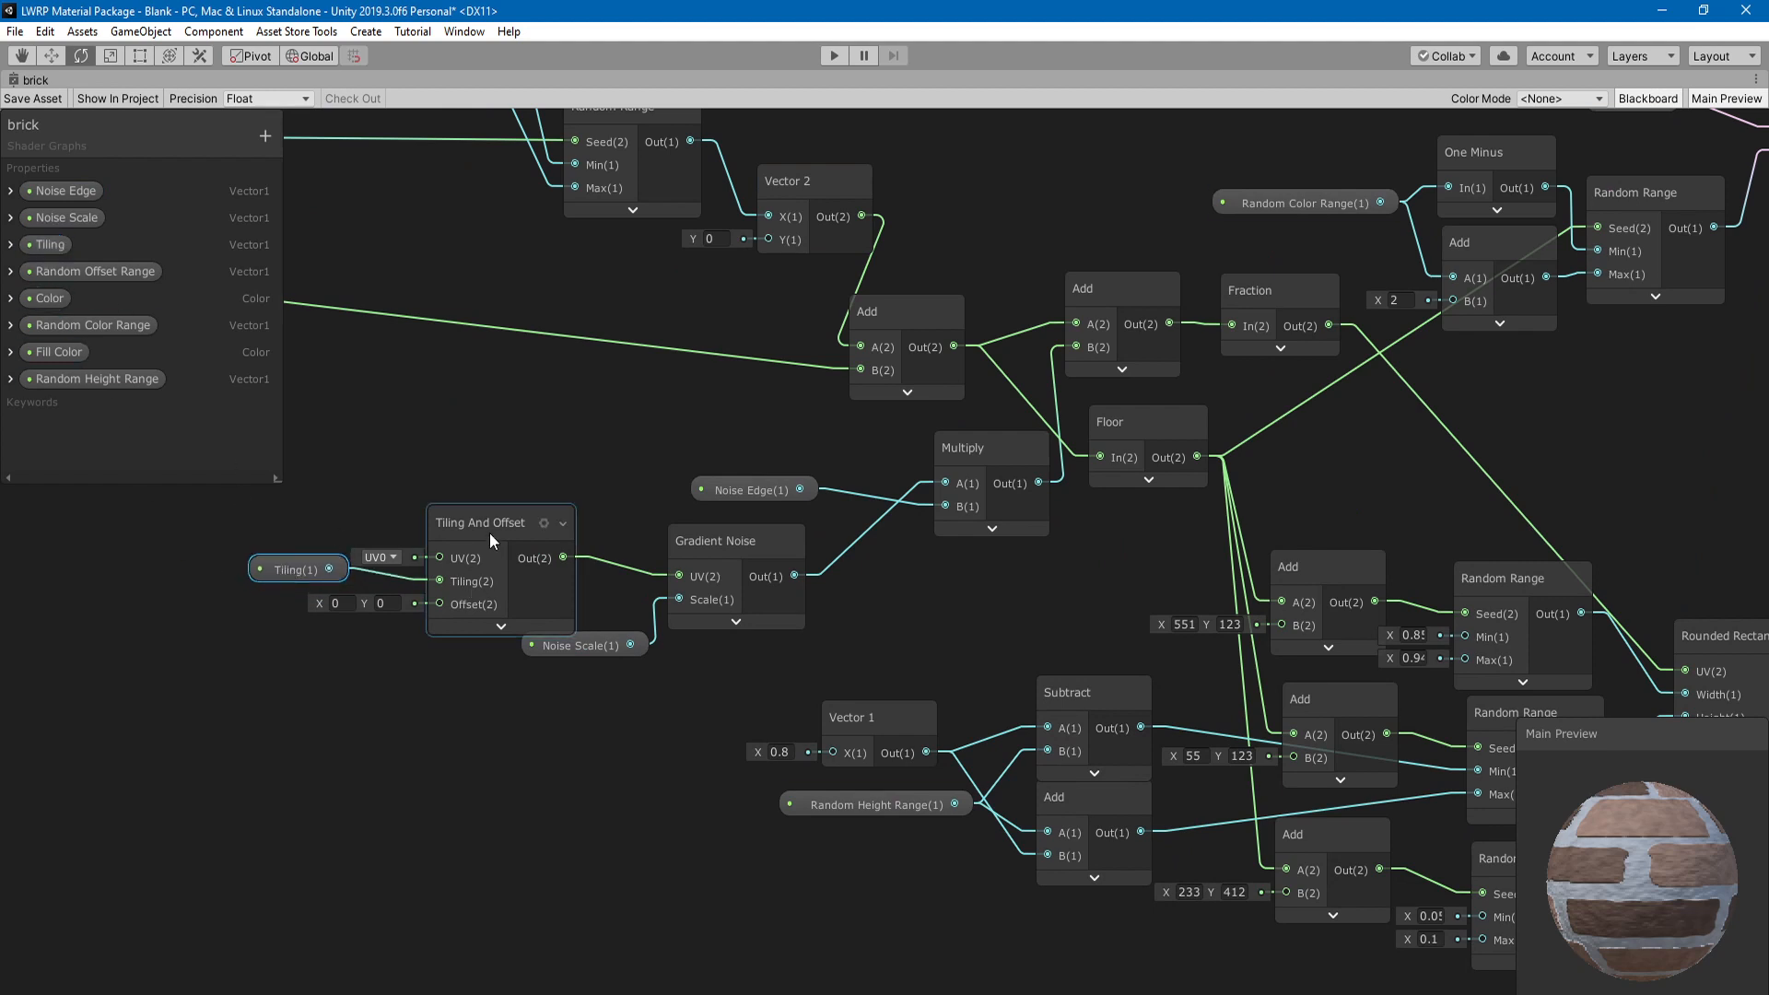
{"action": "left_click_drag", "start_coordinate": [489, 533], "coordinate": [488, 536]}
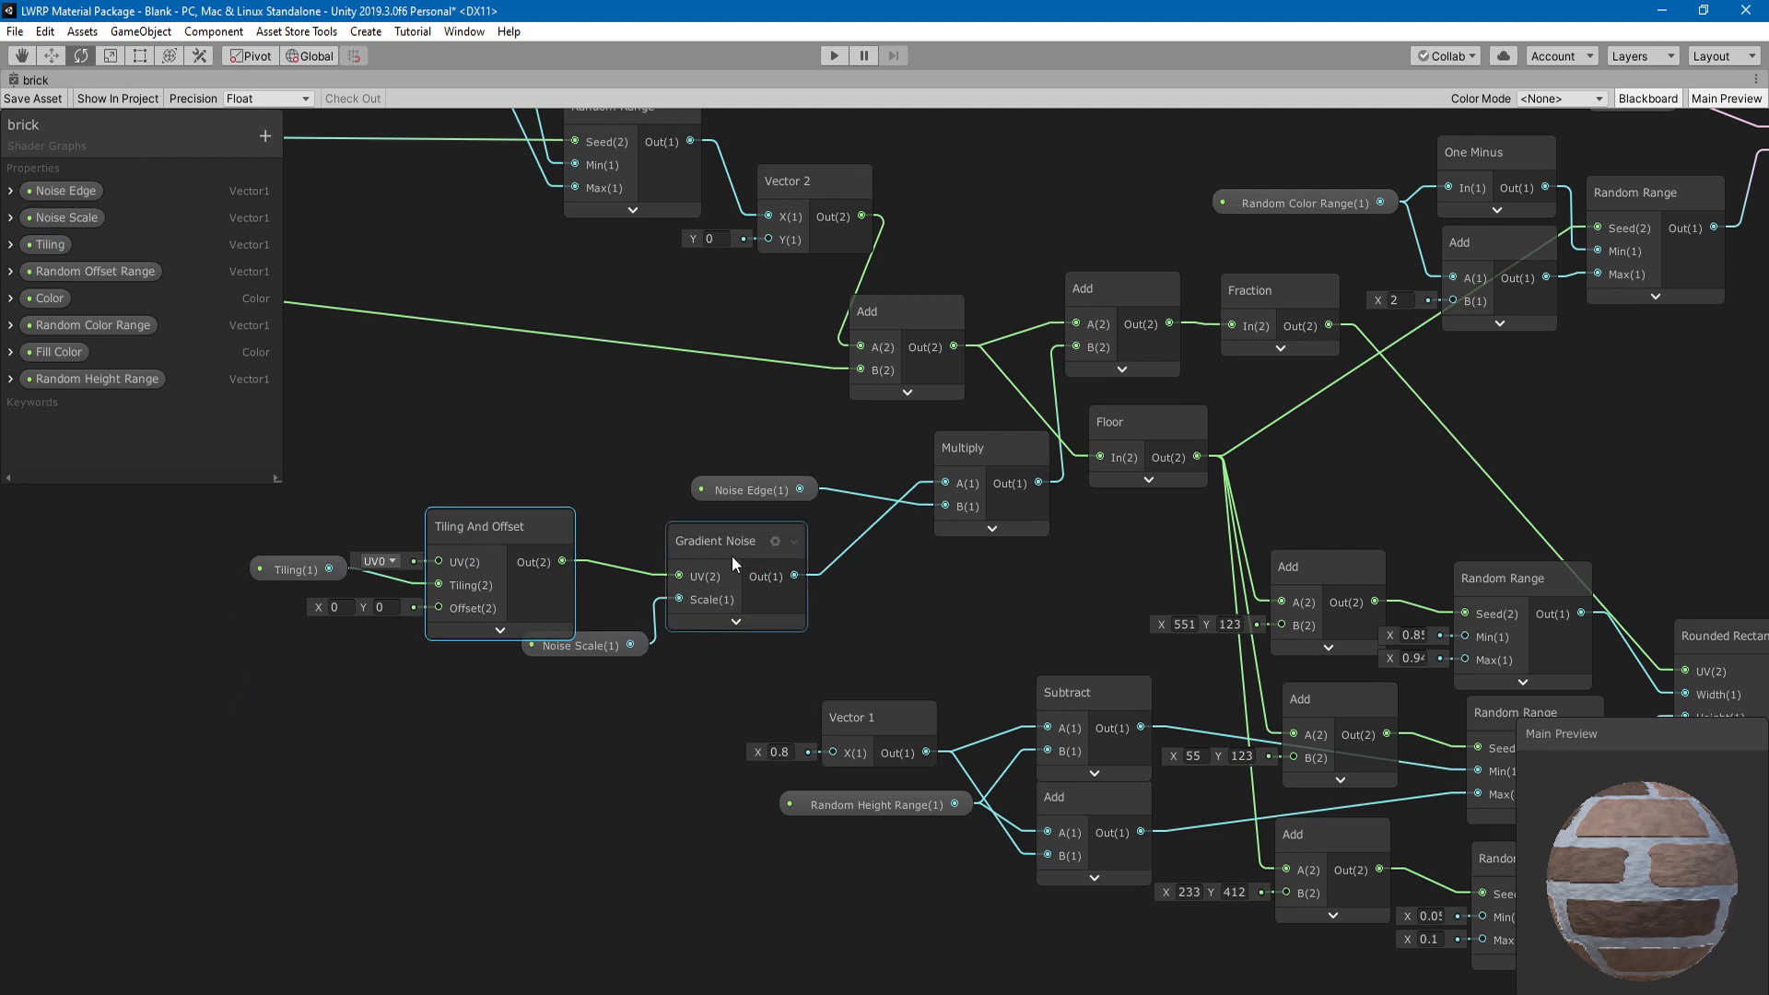
- Expand the Gradient Noise preview, collapse it after inspecting it, and move the Noise Scale property node slightly lower
{"action": "left_click", "coordinate": [736, 622]}
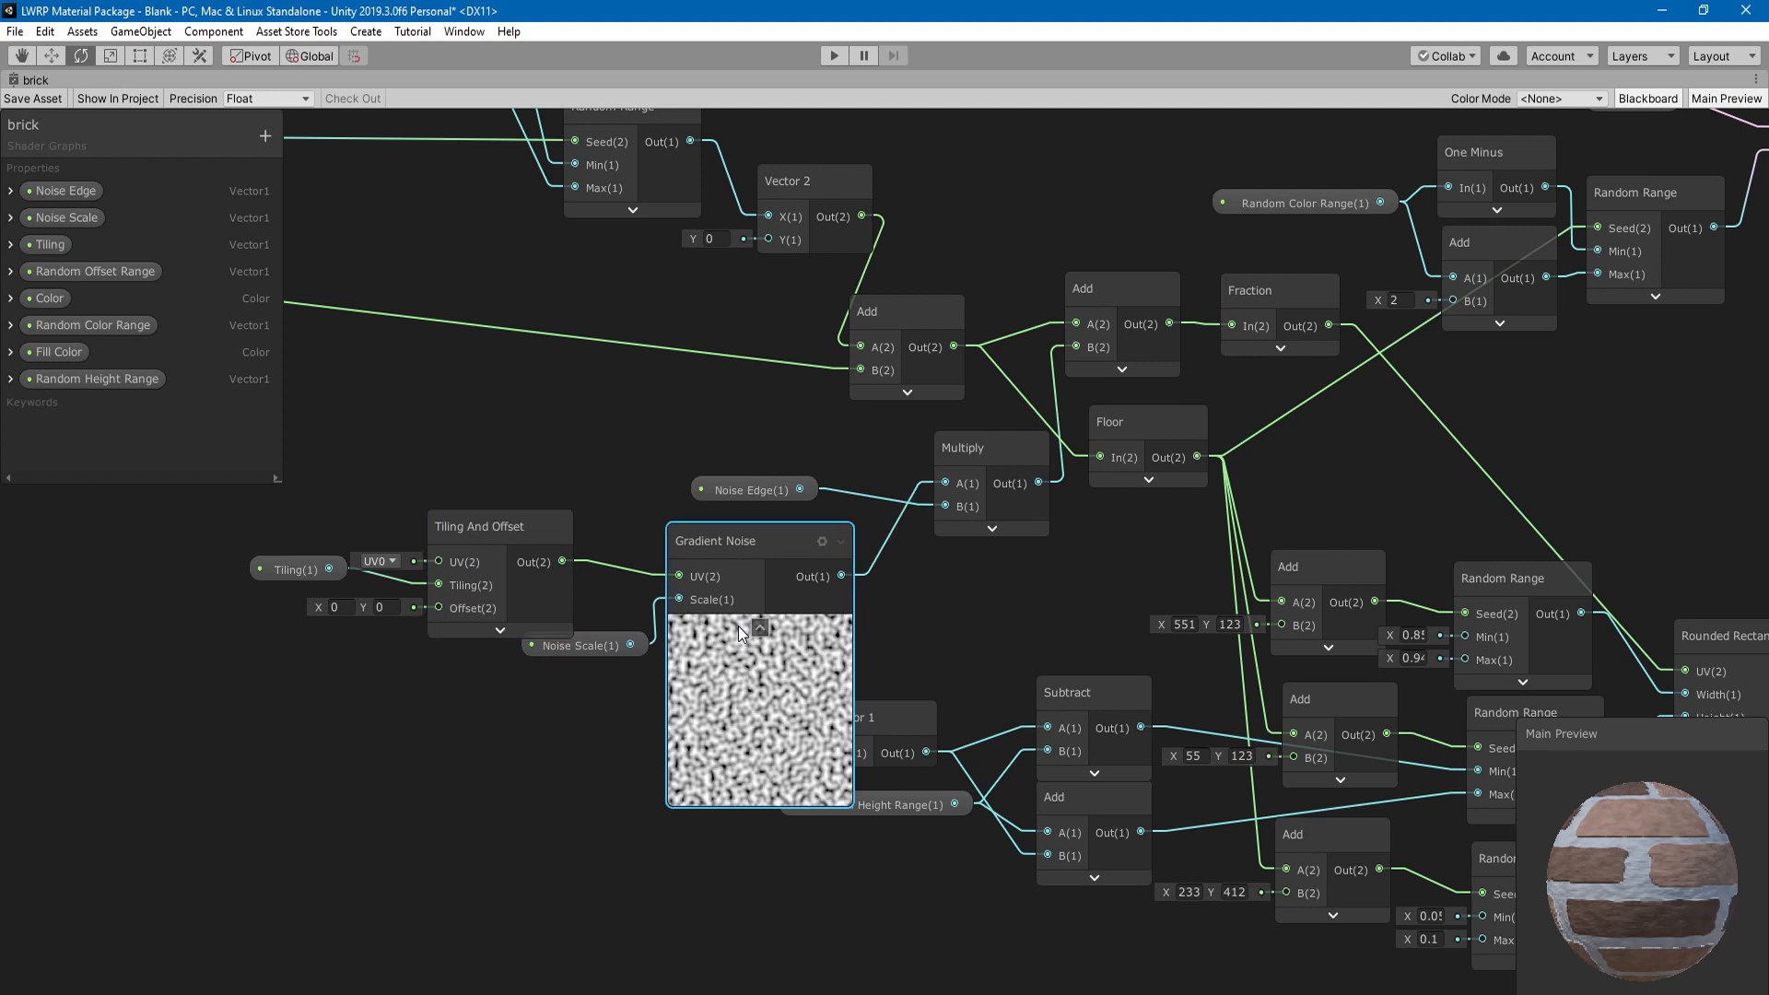
{"action": "left_click", "coordinate": [766, 627]}
{"action": "left_click_drag", "start_coordinate": [584, 647], "coordinate": [587, 671]}
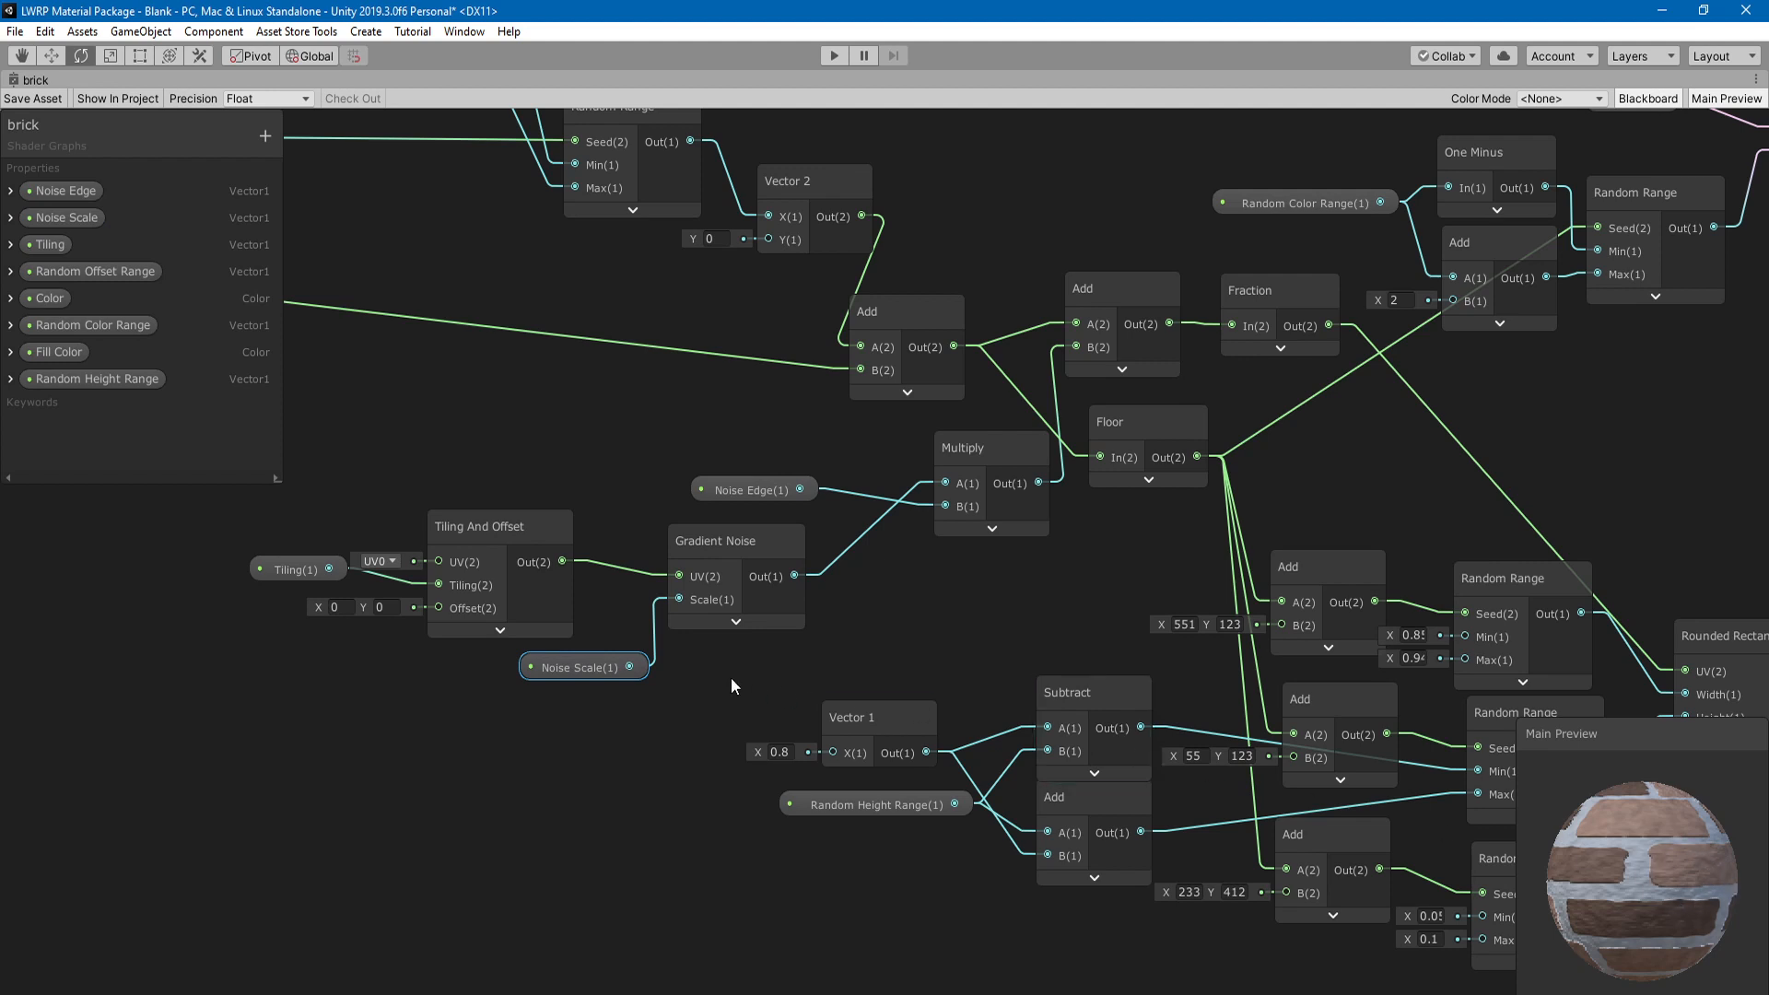
- Nudge the Multiply node that combines Gradient Noise with Noise Edge, along with the Add node it feeds
{"action": "middle_click_drag", "start_coordinate": [731, 677], "coordinate": [517, 756]}
{"action": "middle_click_drag", "start_coordinate": [499, 696], "coordinate": [322, 730]}
{"action": "middle_click_drag", "start_coordinate": [376, 632], "coordinate": [429, 624]}
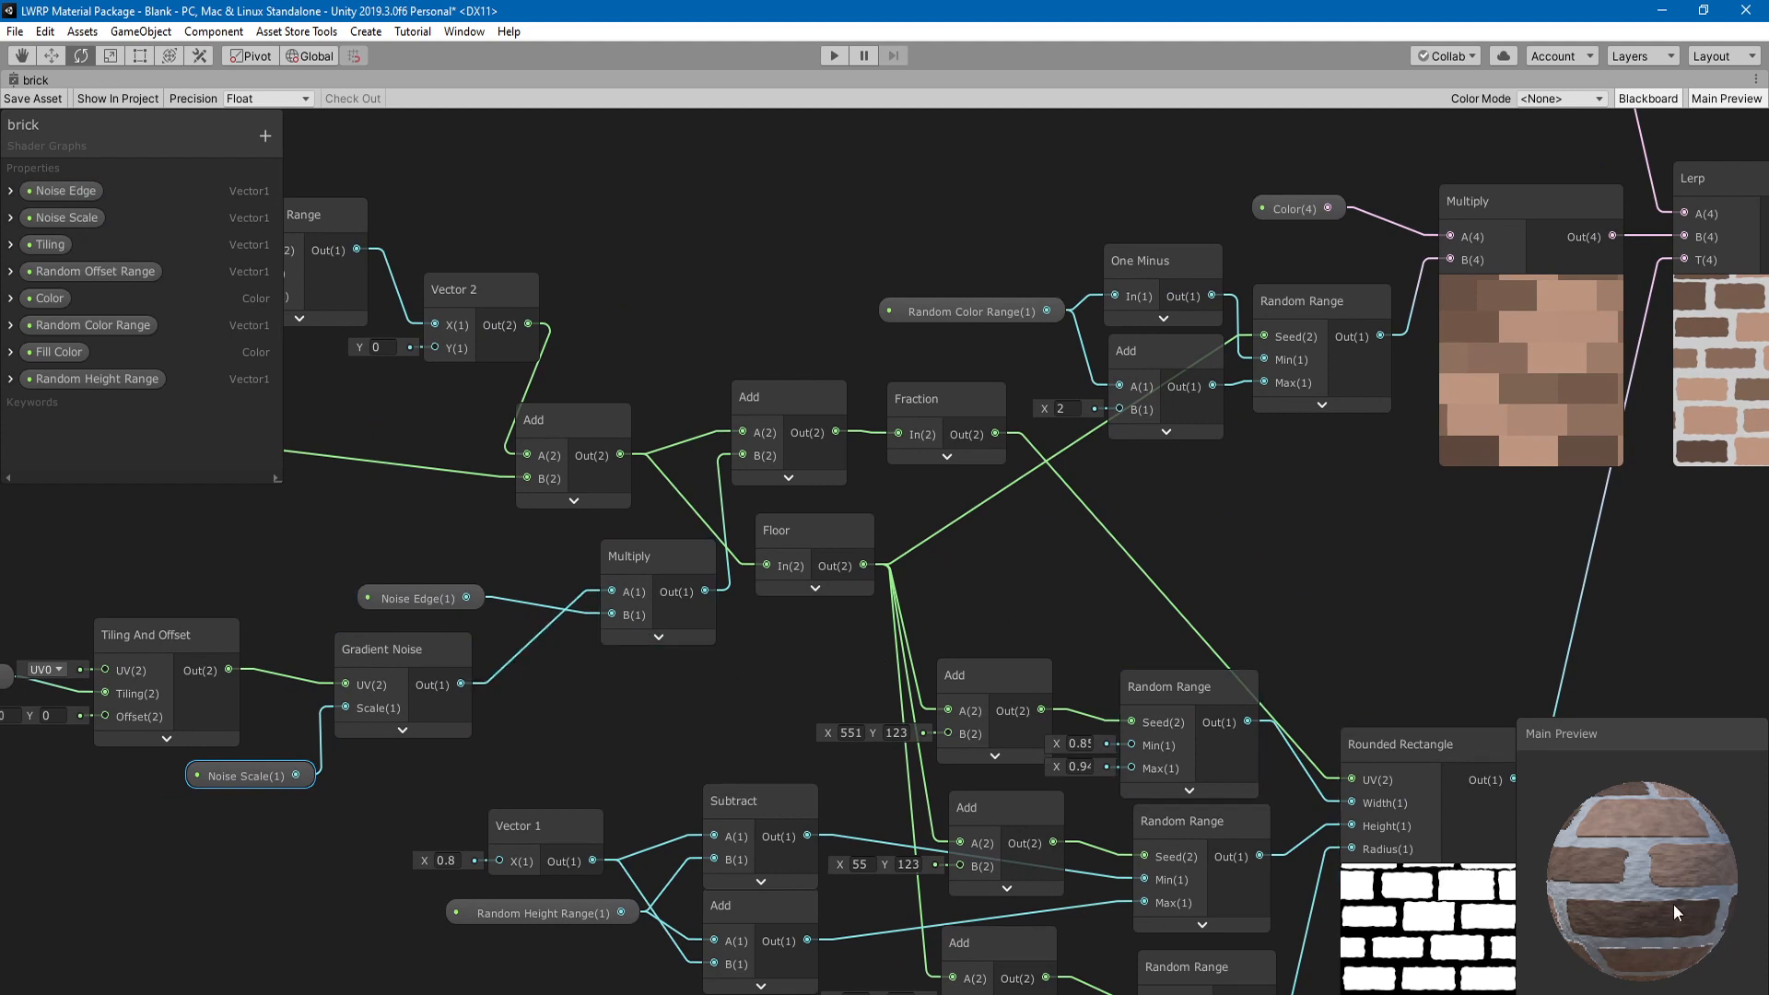
{"action": "middle_click_drag", "start_coordinate": [485, 686], "coordinate": [487, 782]}
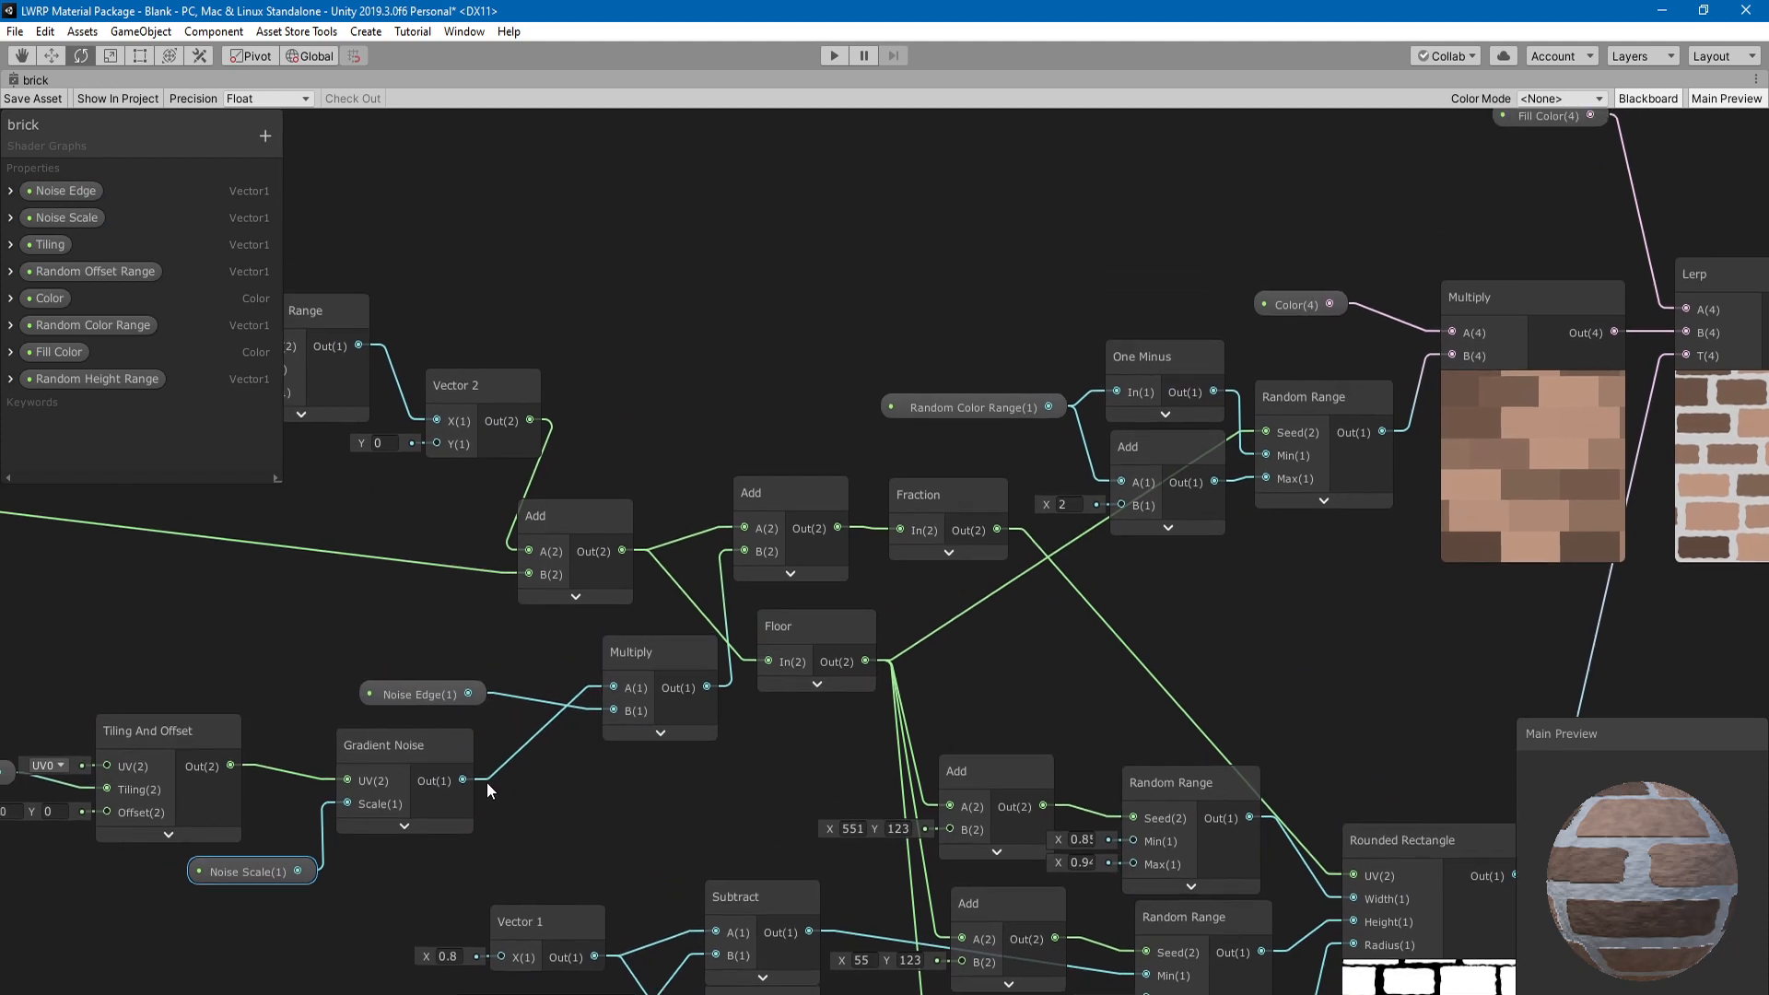
{"action": "left_click", "coordinate": [599, 662]}
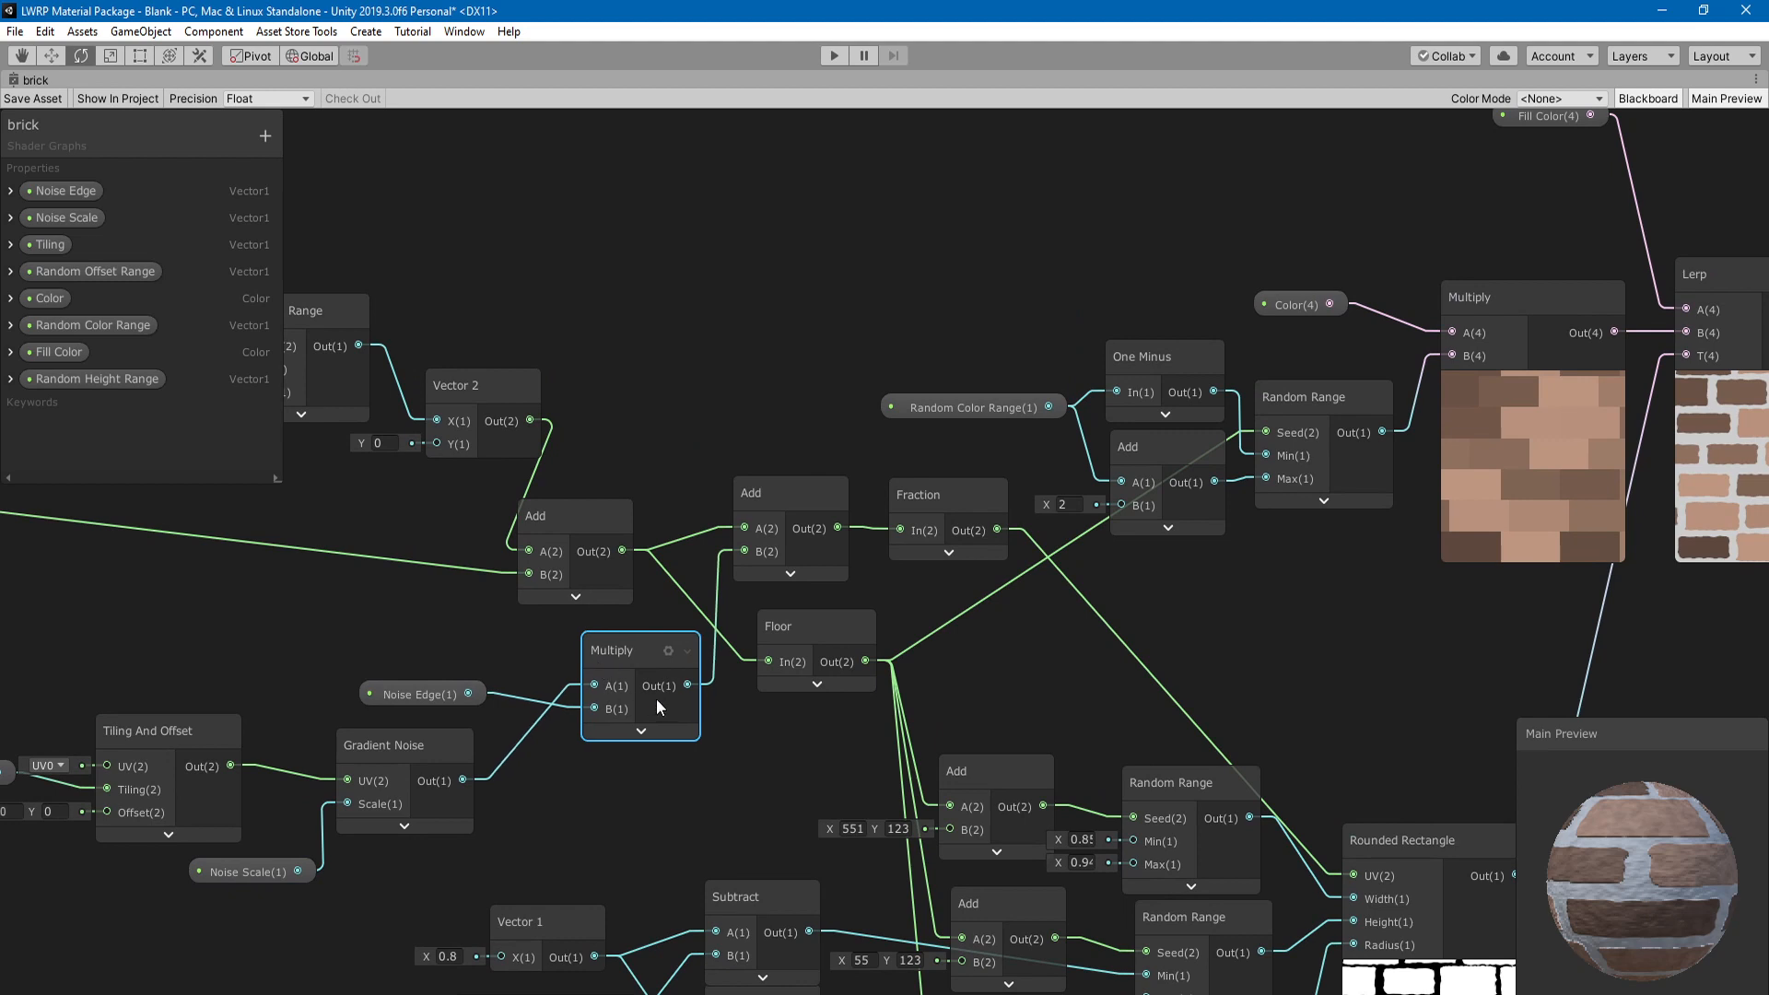
{"action": "left_click", "coordinate": [779, 522]}
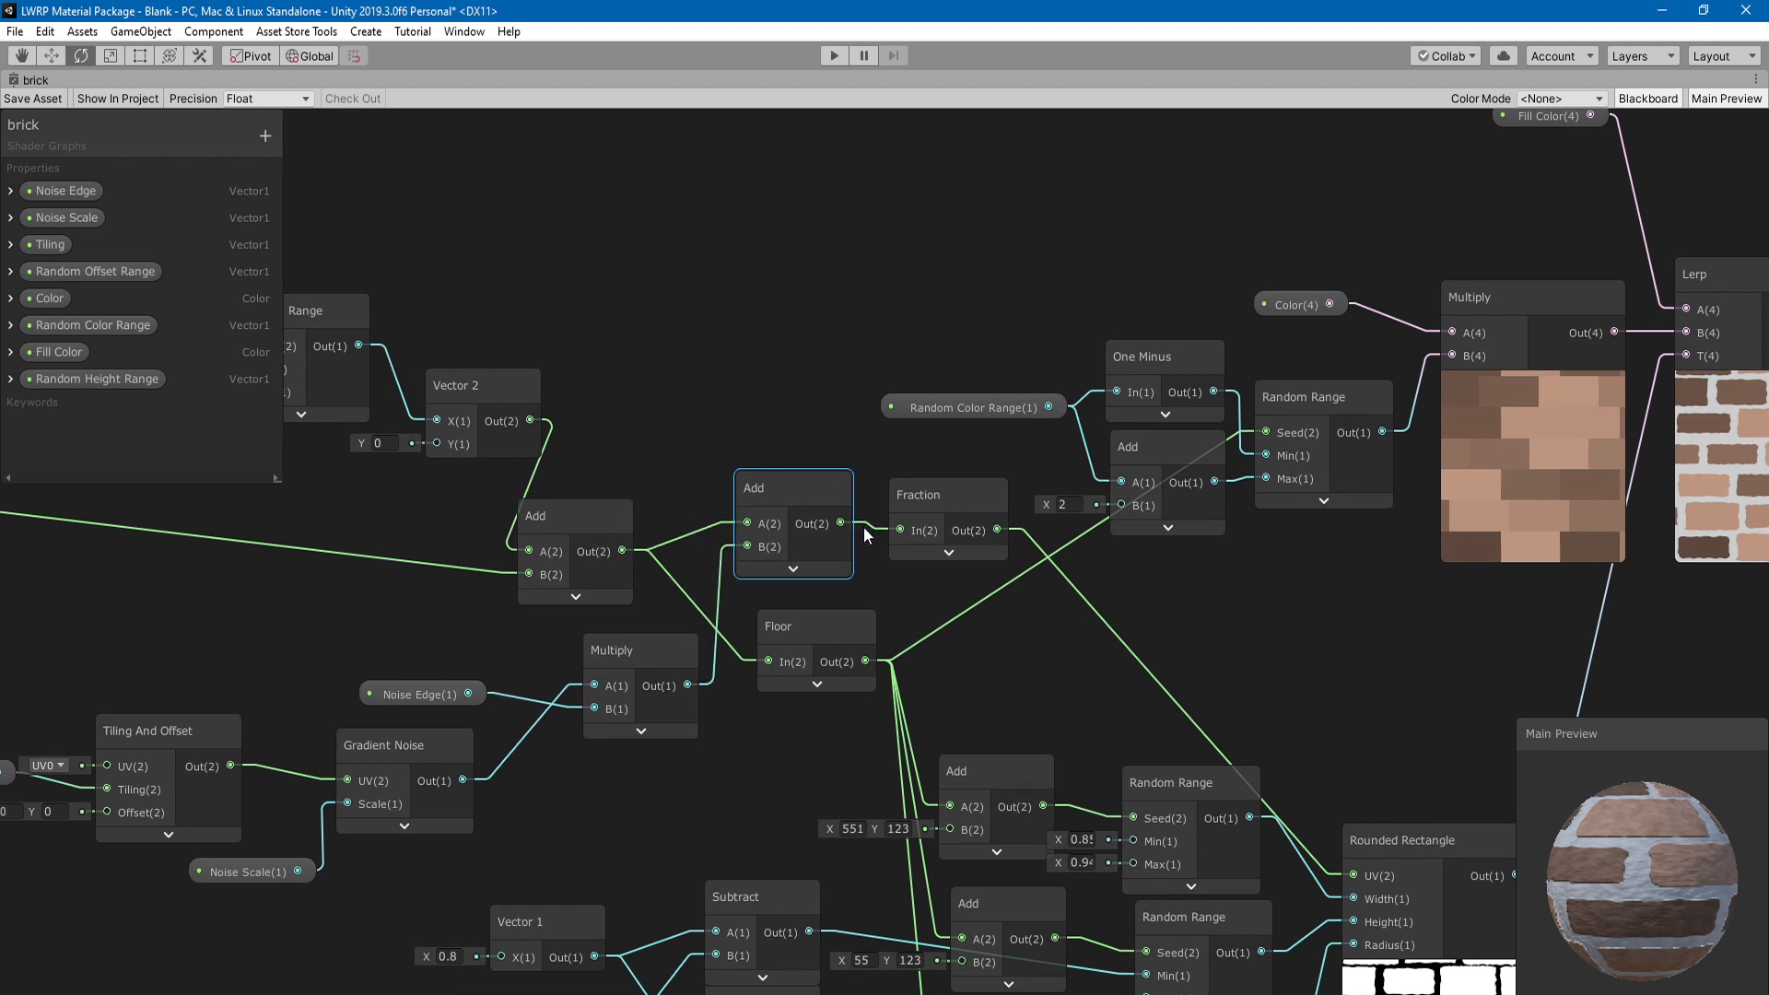
- Expand and collapse the Fraction node's preview, and nudge the Rounded Rectangle node that receives it as UV
{"action": "middle_click_drag", "start_coordinate": [940, 570], "coordinate": [757, 556]}
{"action": "left_click", "coordinate": [767, 537]}
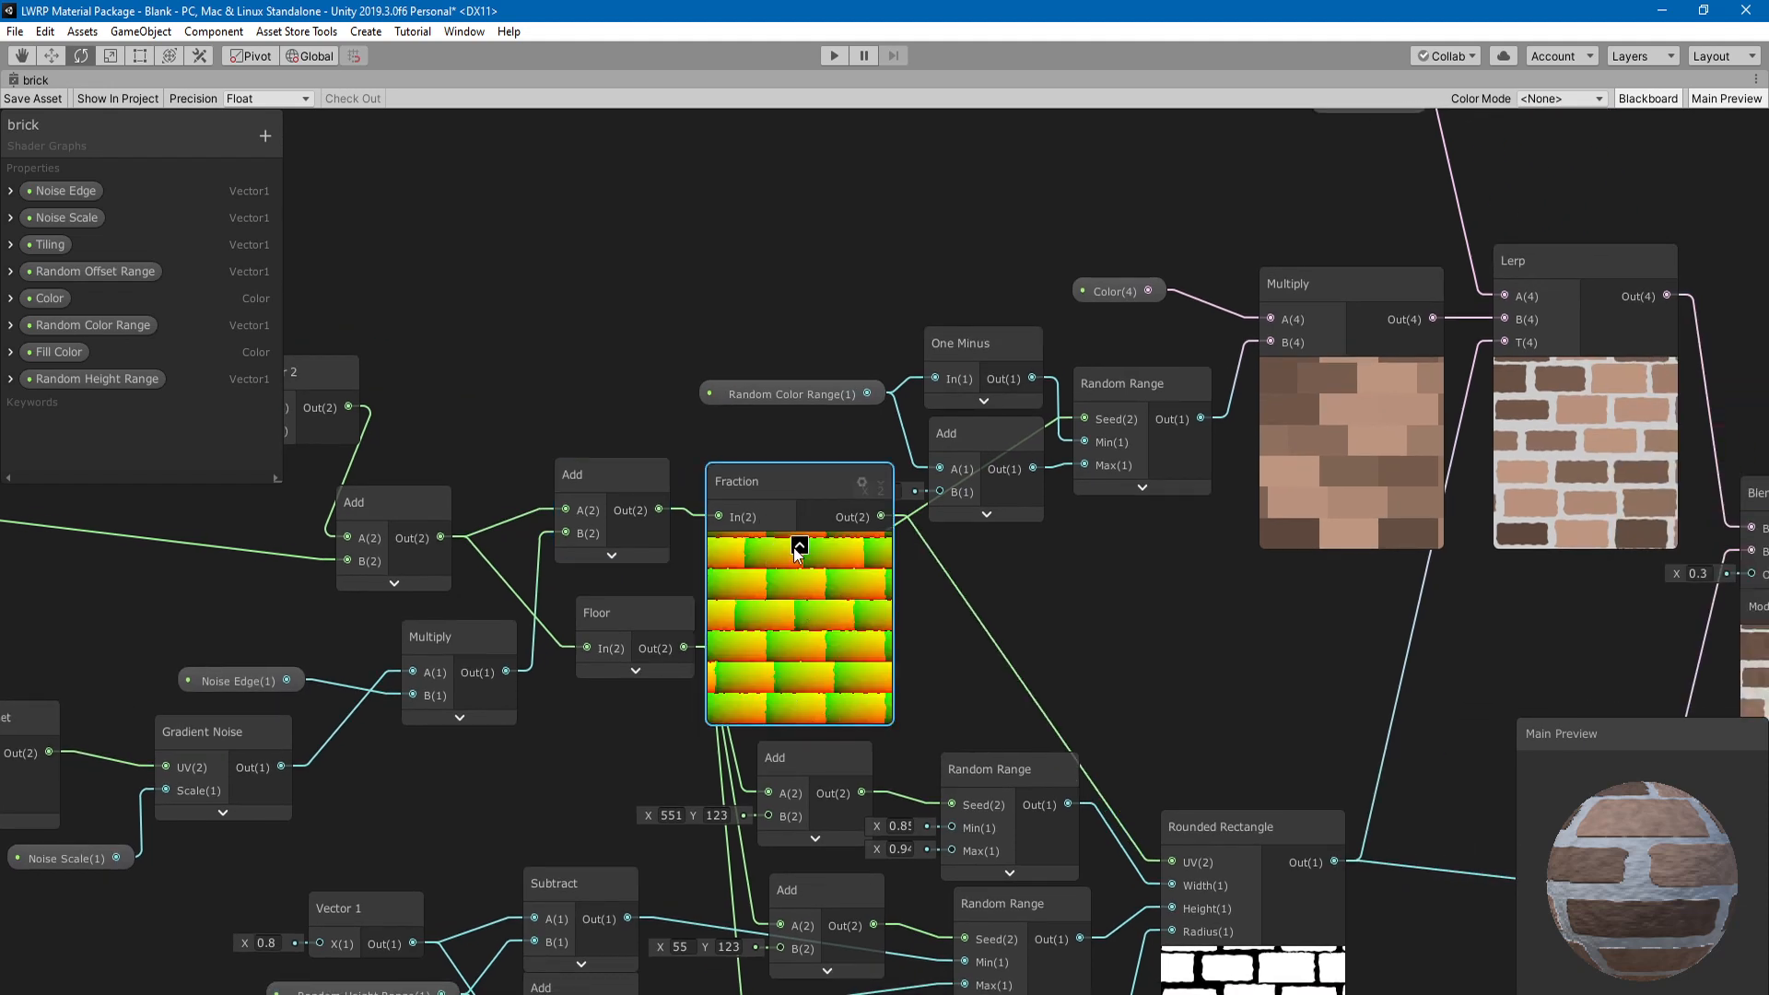
{"action": "left_click", "coordinate": [799, 547]}
{"action": "middle_click_drag", "start_coordinate": [843, 617], "coordinate": [706, 459]}
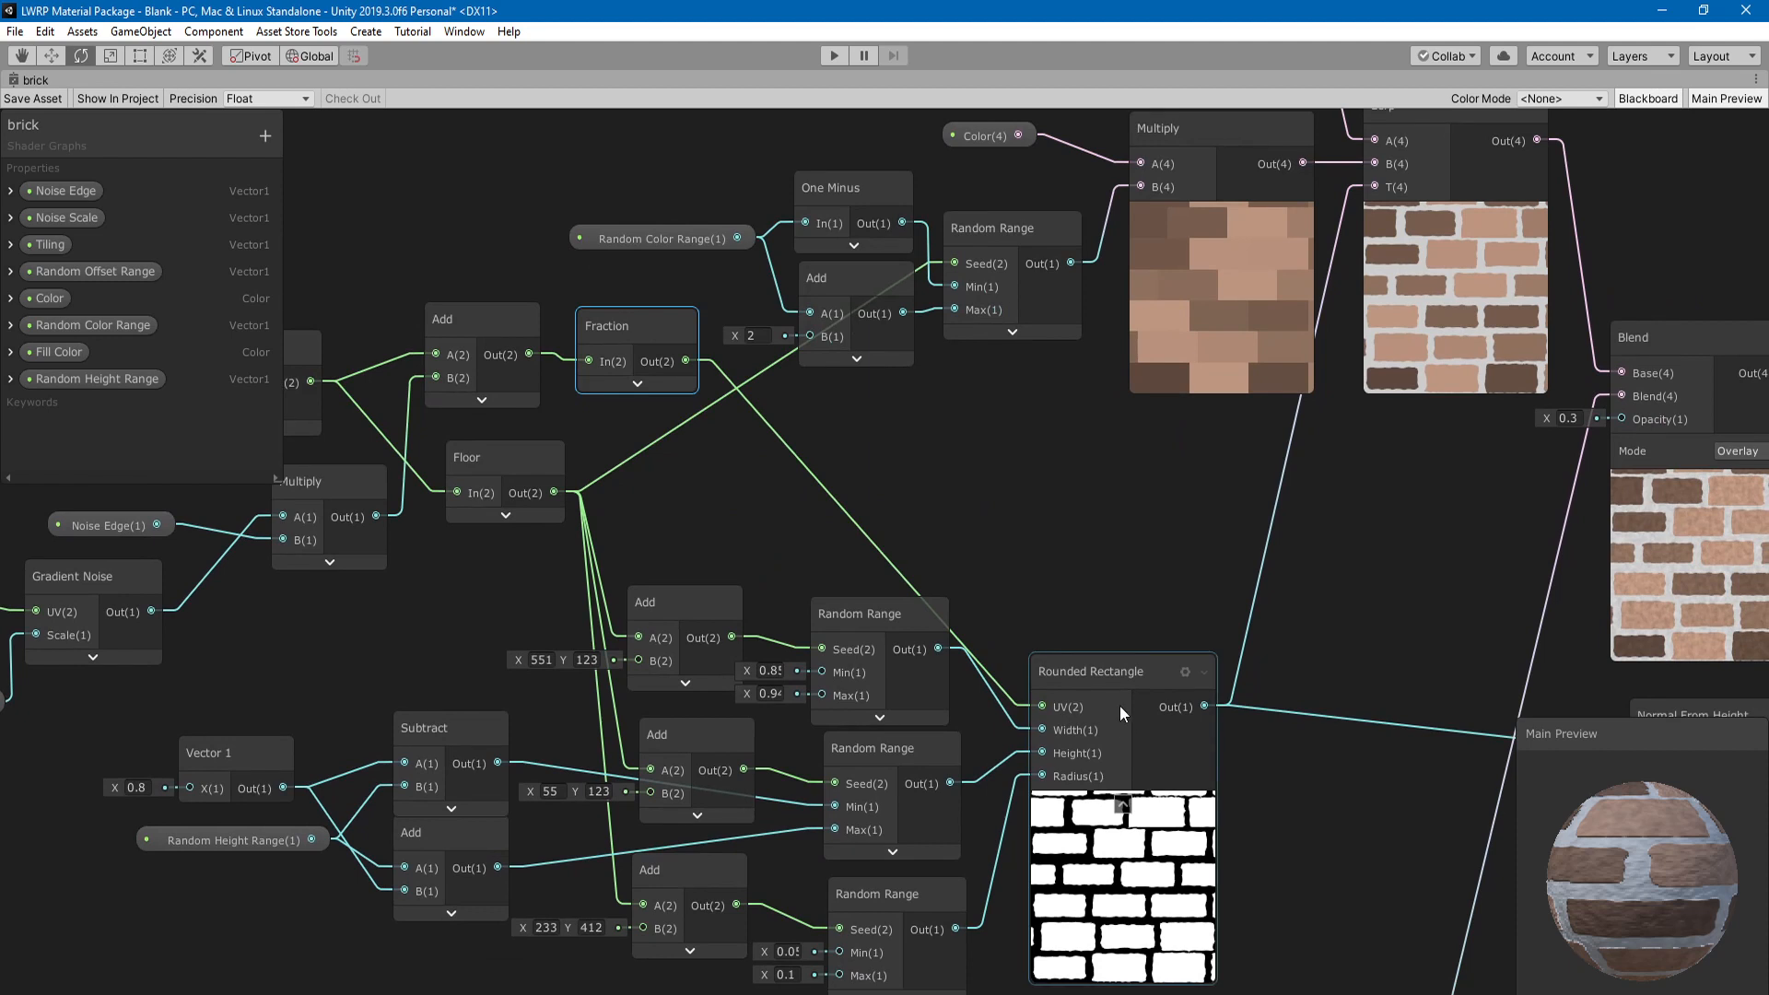
{"action": "left_click_drag", "start_coordinate": [1120, 705], "coordinate": [1127, 697]}
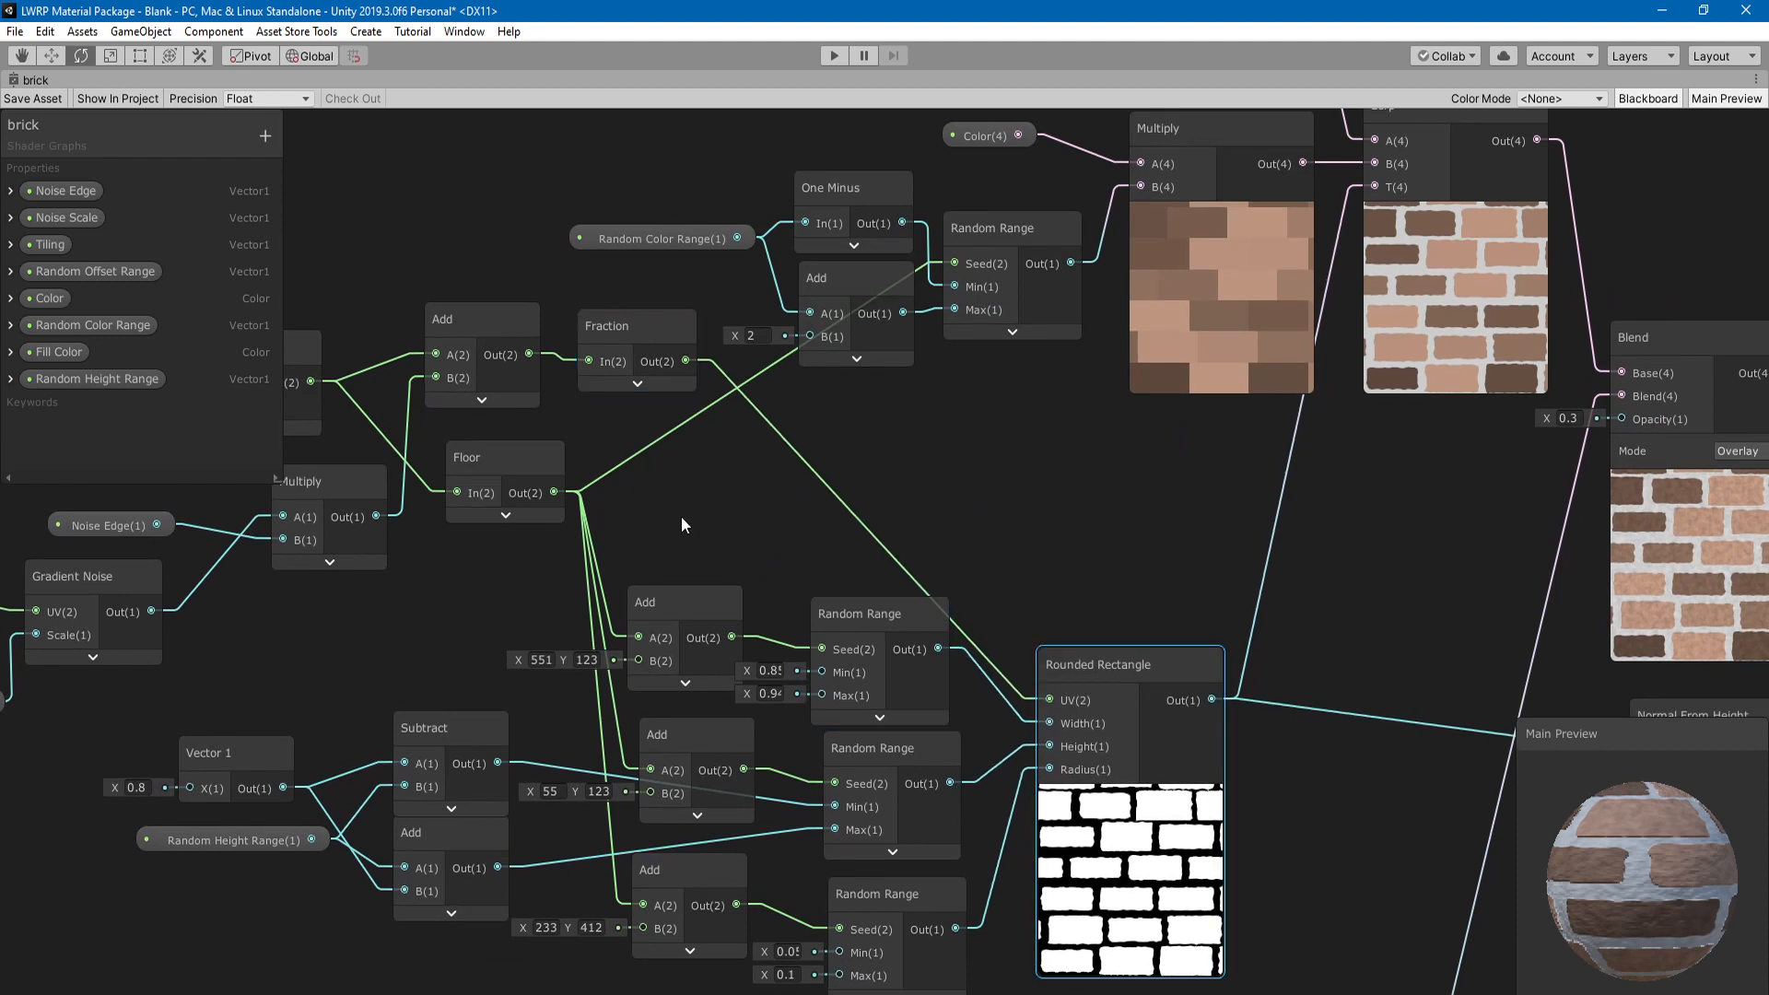
- Expand the preview of the Floor node that seeds the brick randomization, inspect it, and collapse it
{"action": "middle_click_drag", "start_coordinate": [682, 516], "coordinate": [881, 462]}
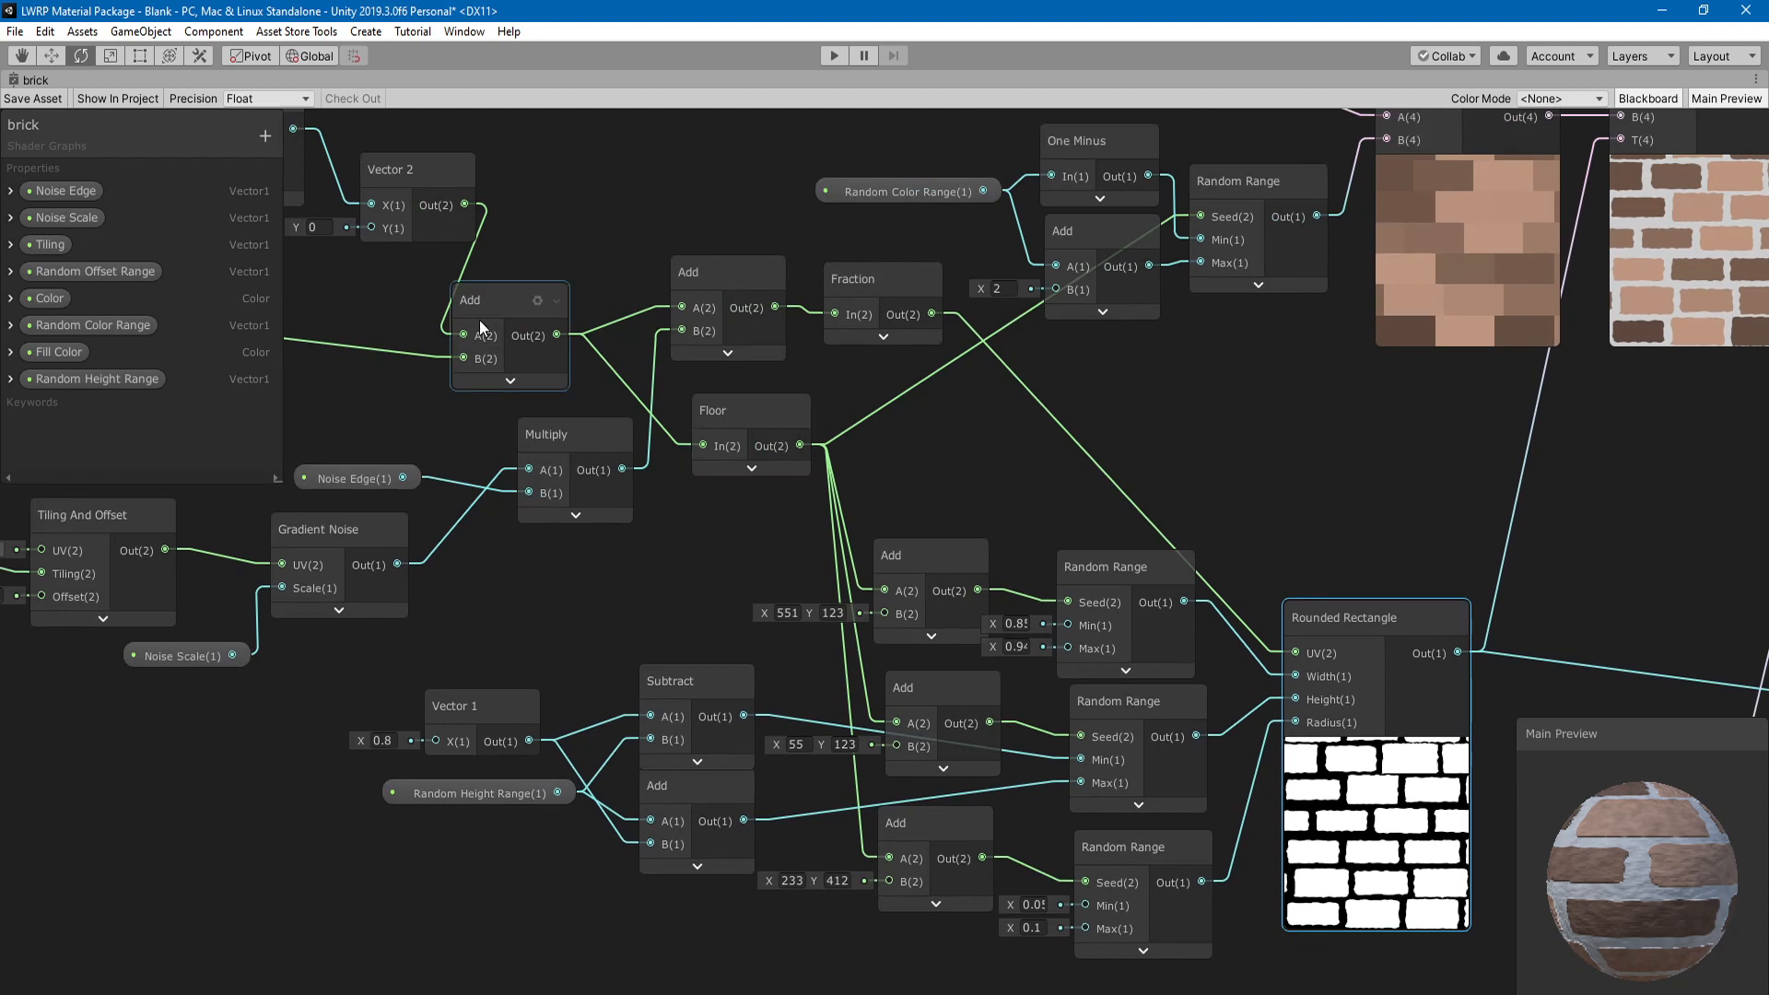
{"action": "left_click", "coordinate": [752, 469]}
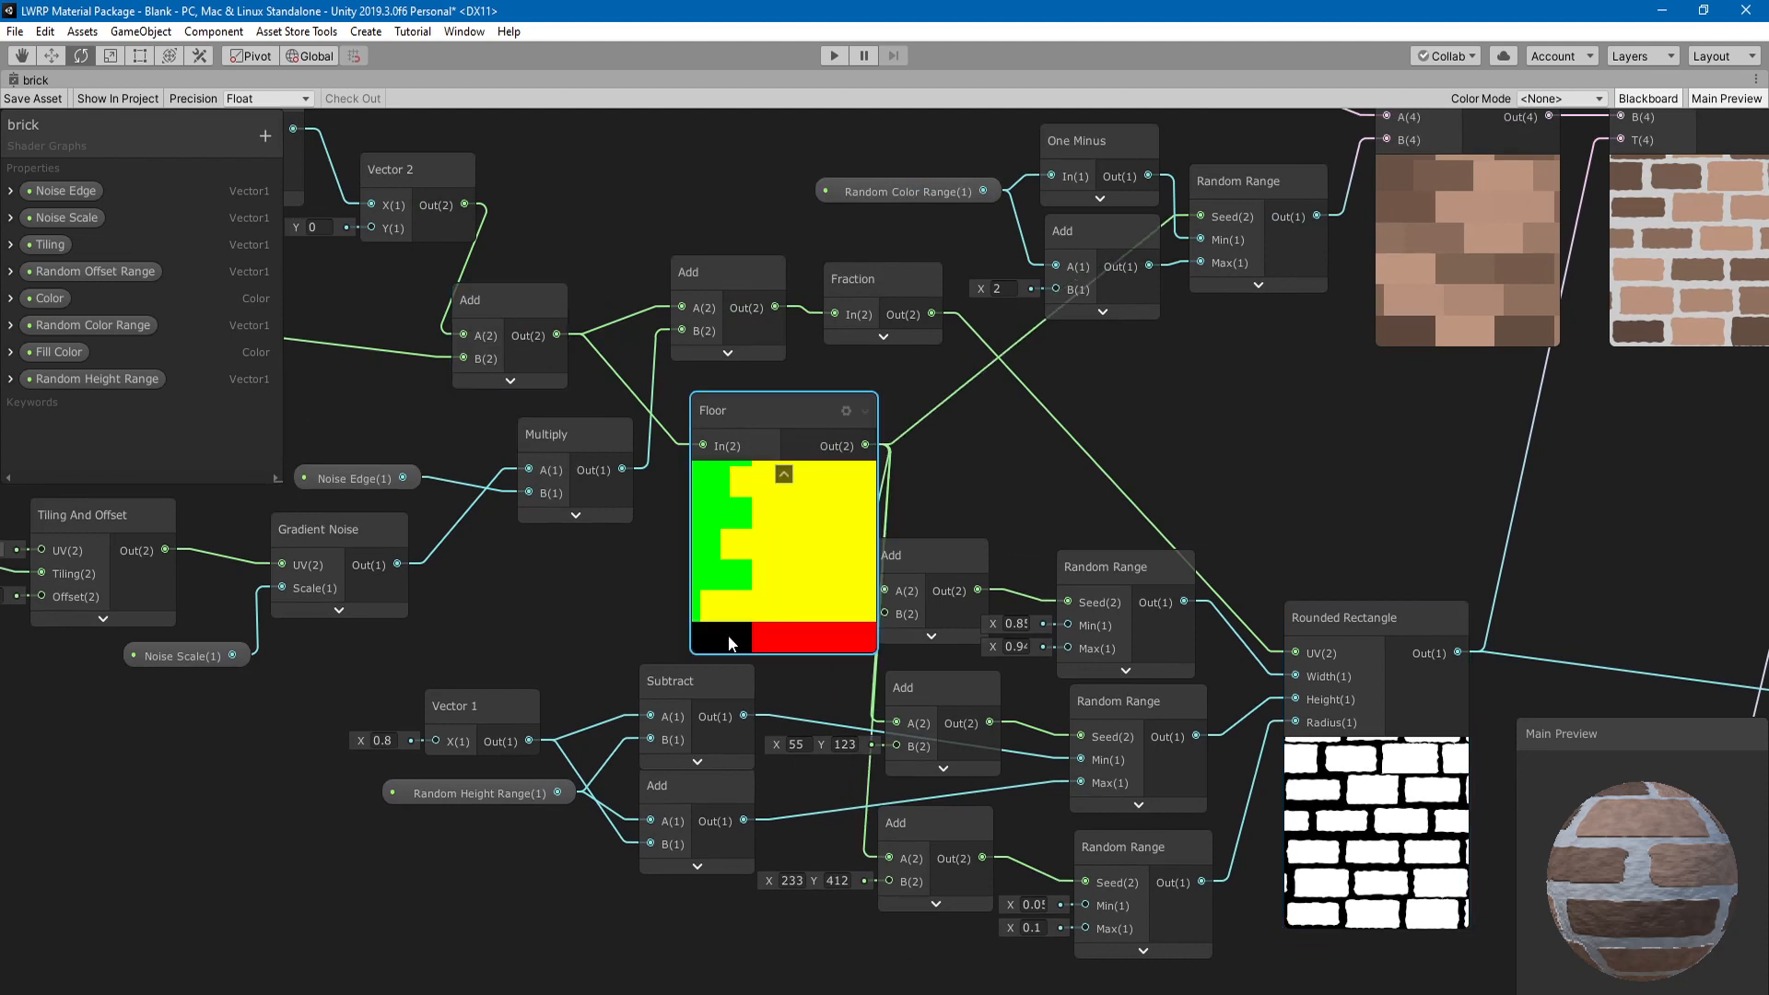
{"action": "left_click", "coordinate": [783, 473]}
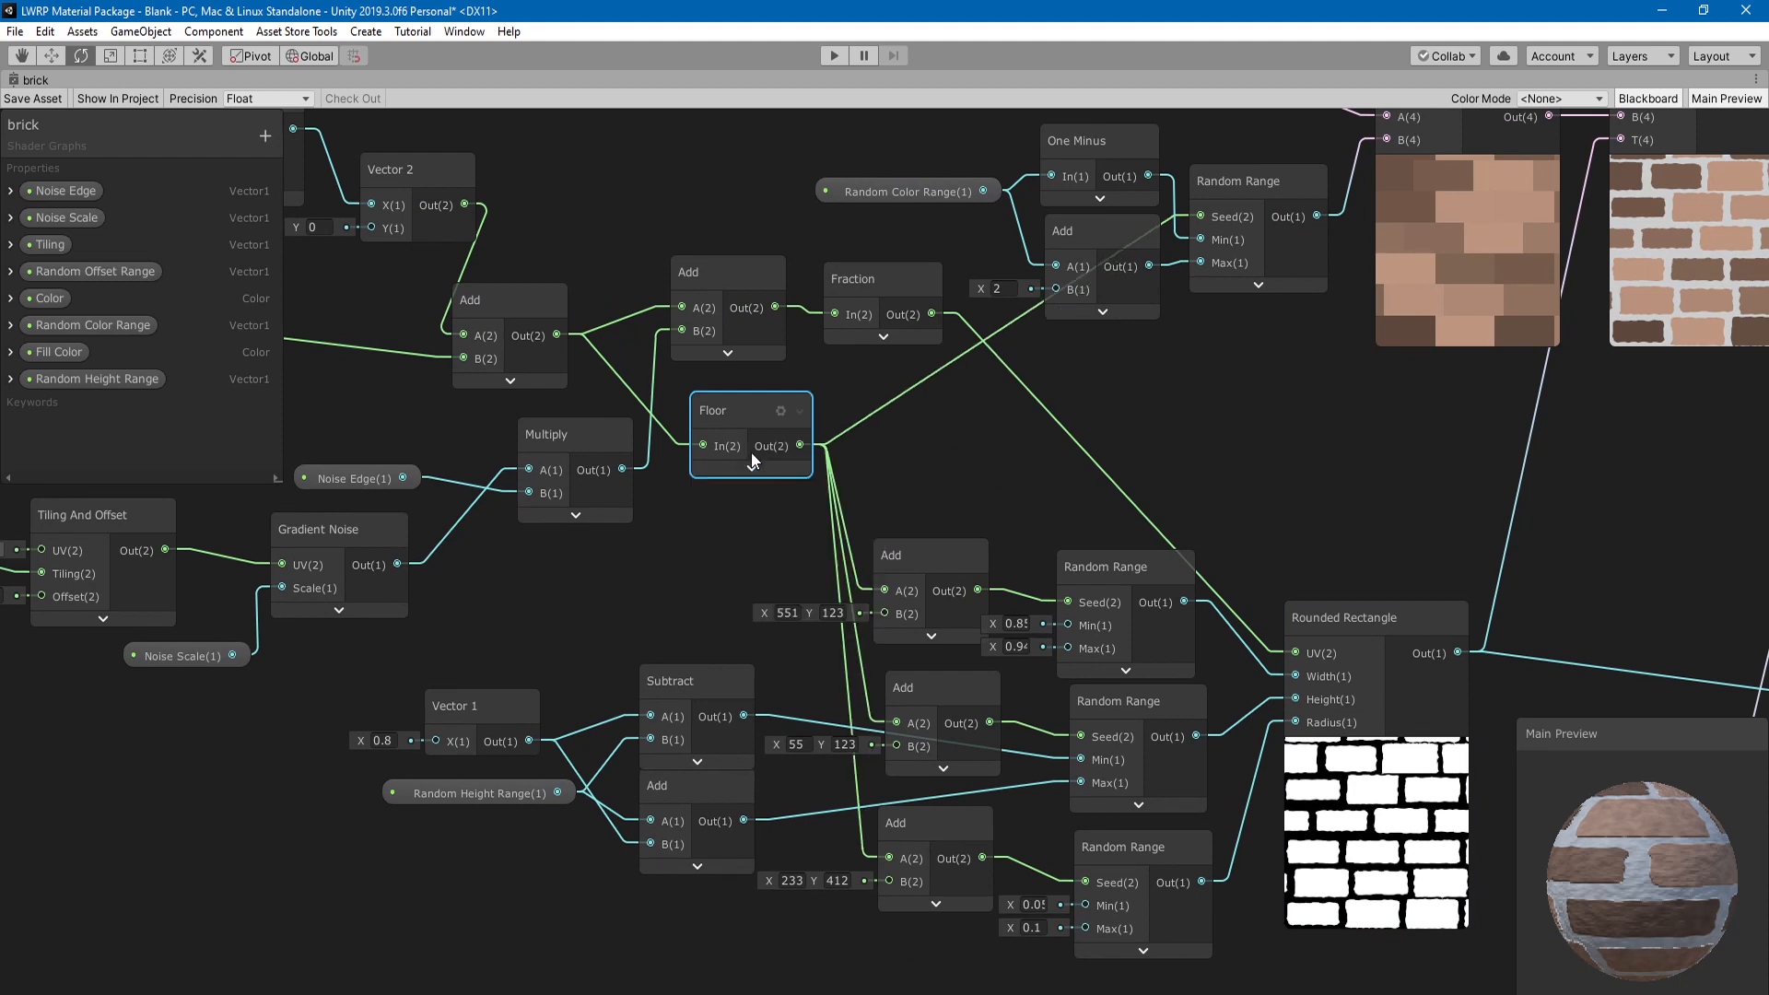
- Select the Vector 1, Random Height Range, Subtract and Add nodes together to single out the brick height range group
{"action": "middle_click_drag", "start_coordinate": [820, 500], "coordinate": [667, 387]}
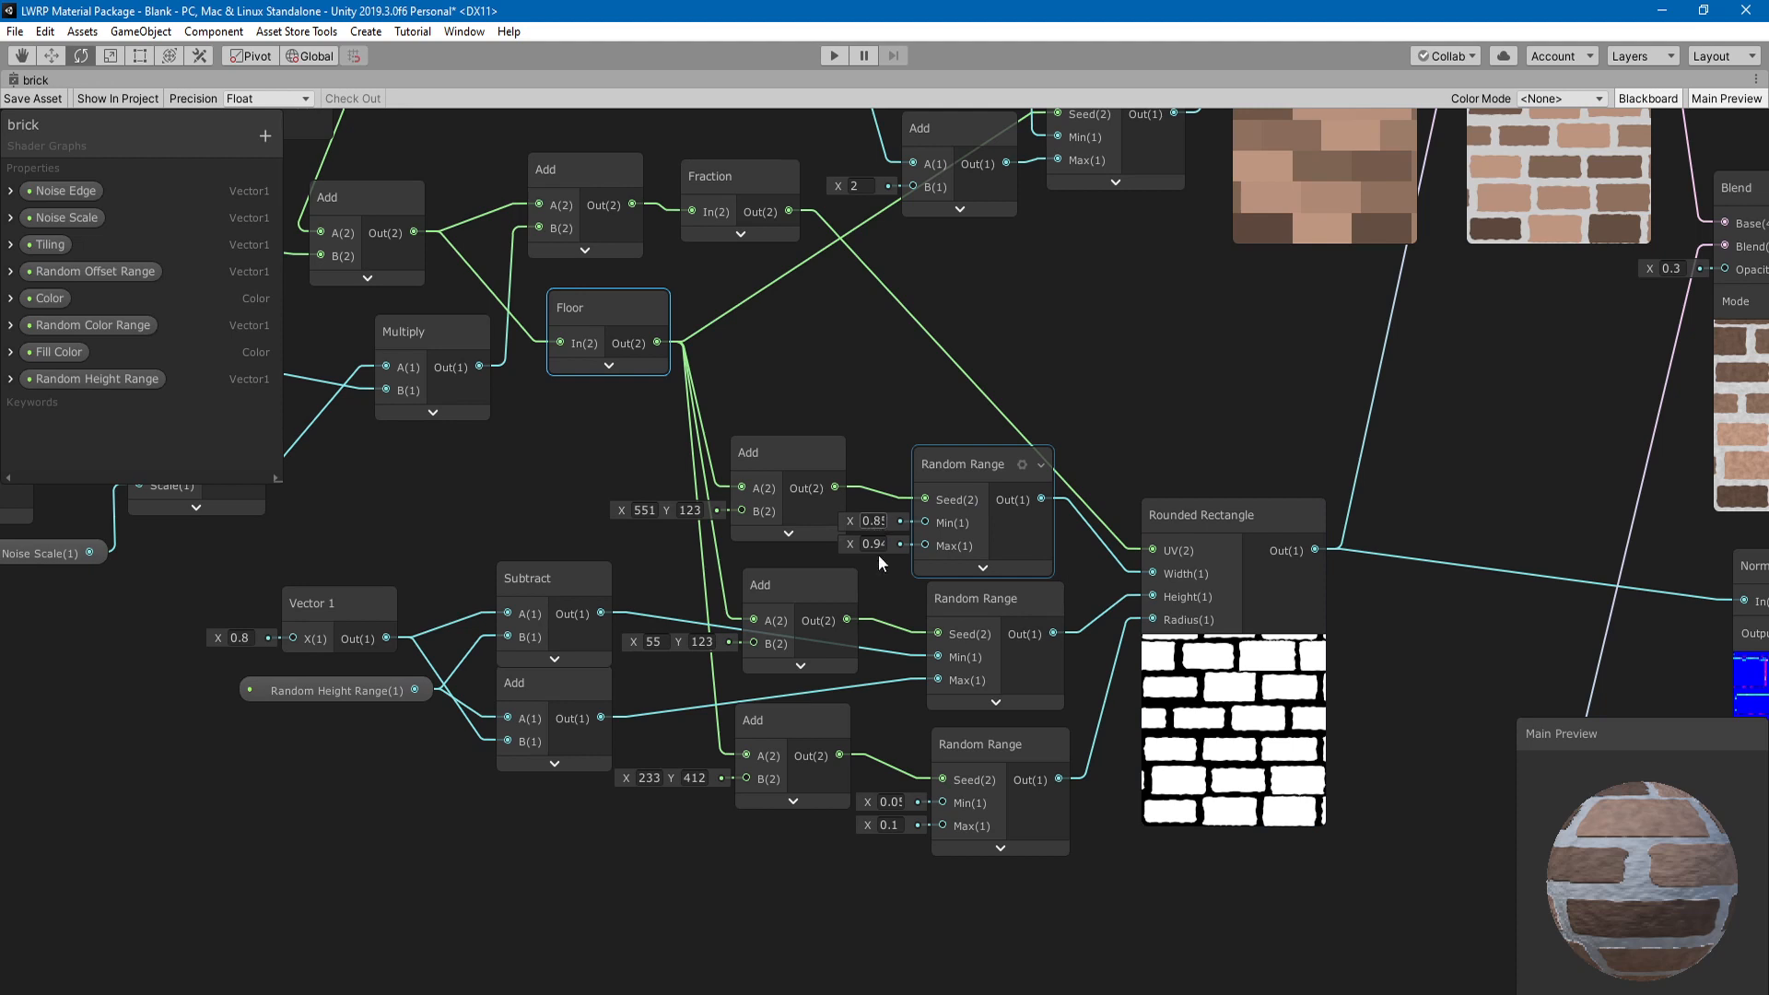
{"action": "left_click_drag", "start_coordinate": [249, 558], "coordinate": [544, 785]}
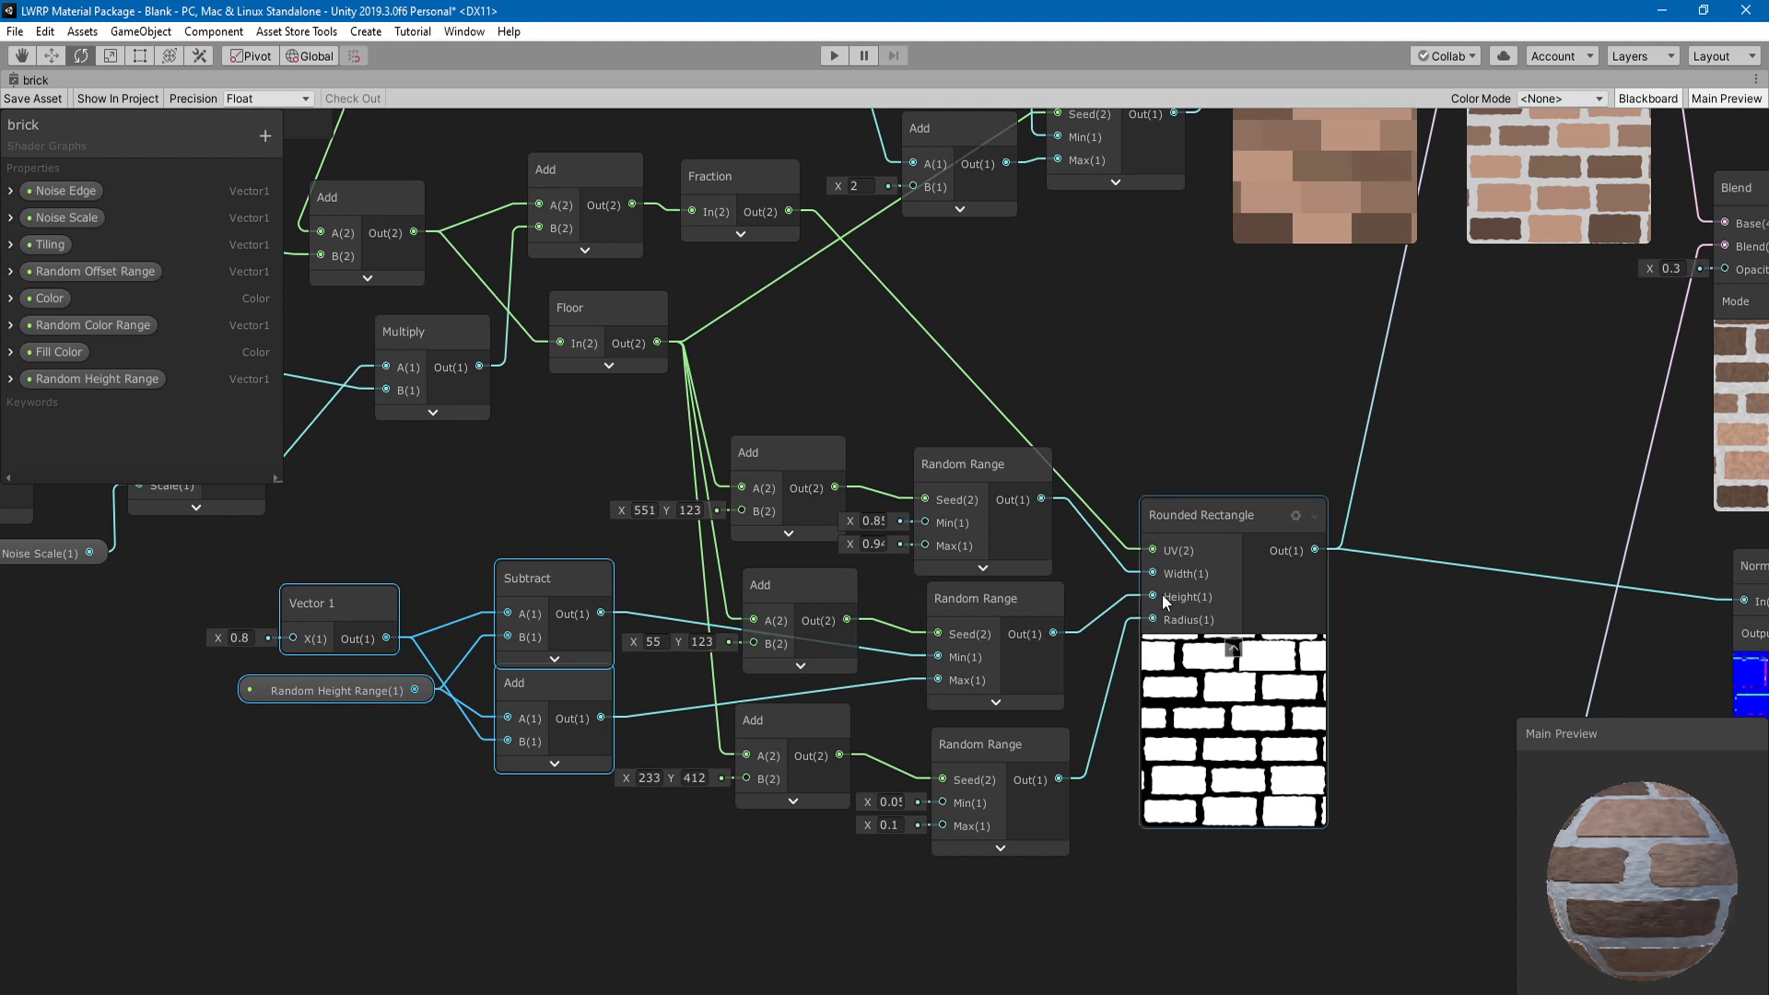
{"action": "left_click", "coordinate": [387, 600]}
- Spread out the height range group by moving Random Height Range left, Vector 1 up, and the Add node below Subtract
{"action": "left_click_drag", "start_coordinate": [311, 692], "coordinate": [295, 693]}
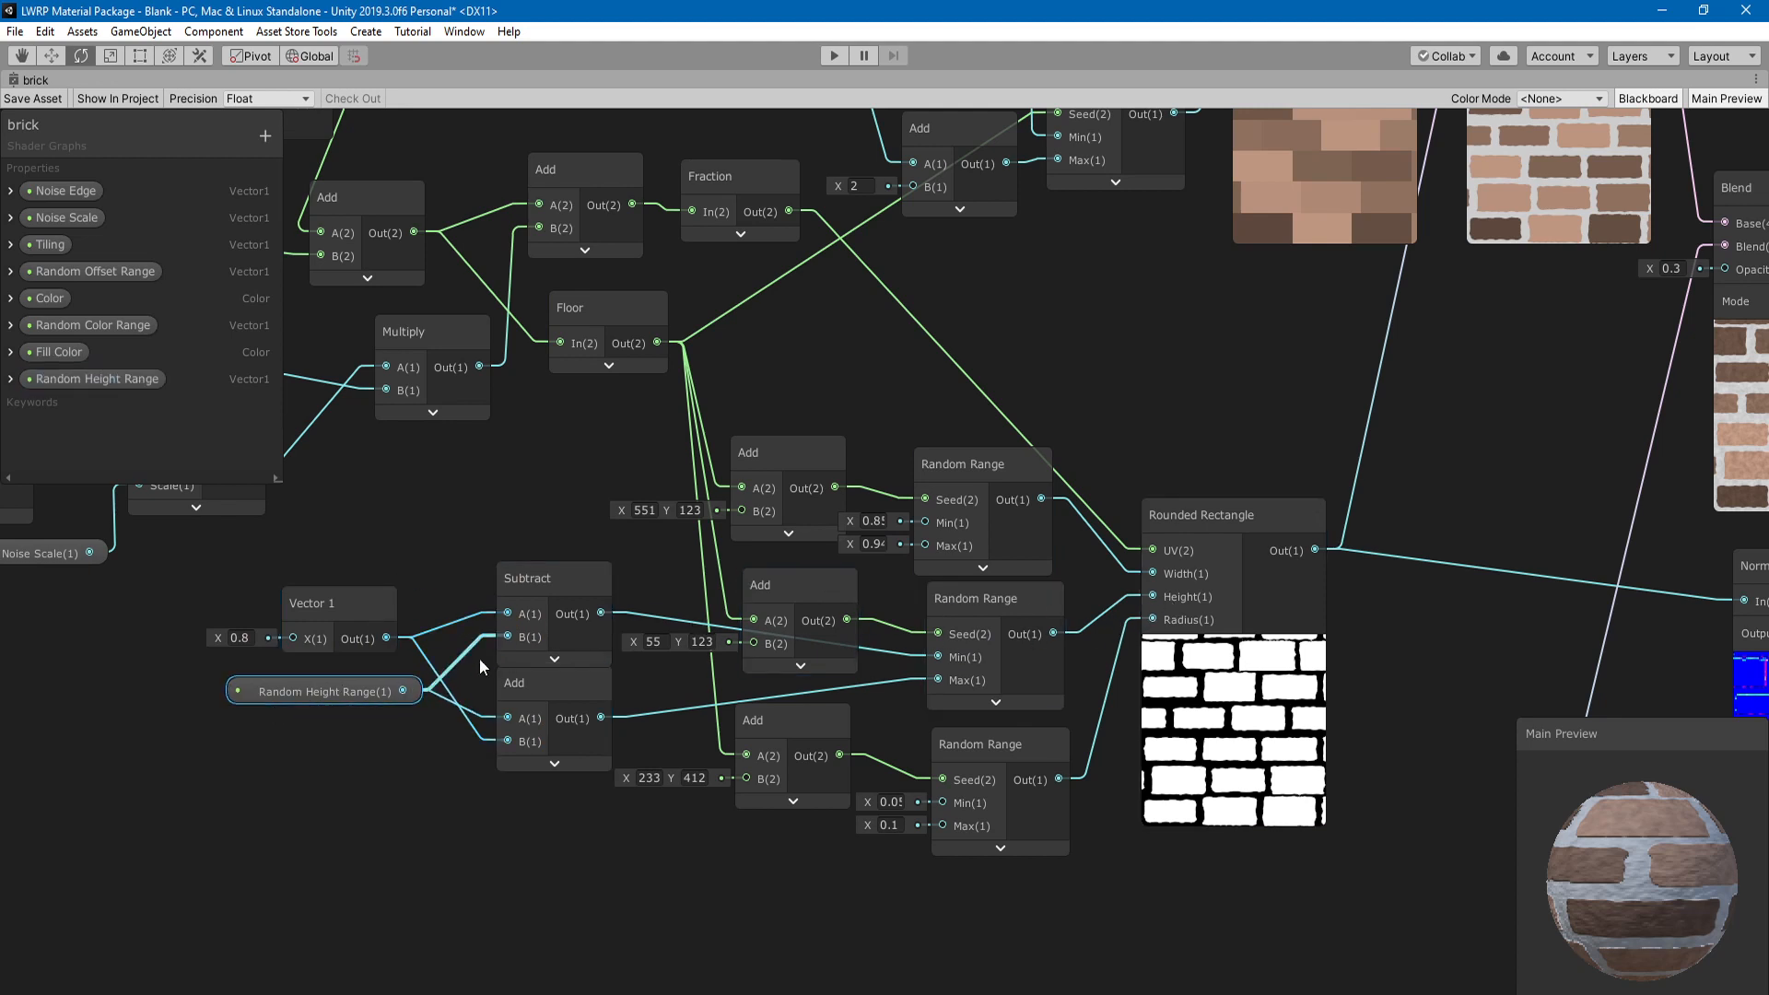
{"action": "left_click_drag", "start_coordinate": [297, 615], "coordinate": [307, 606]}
{"action": "left_click_drag", "start_coordinate": [326, 690], "coordinate": [321, 691]}
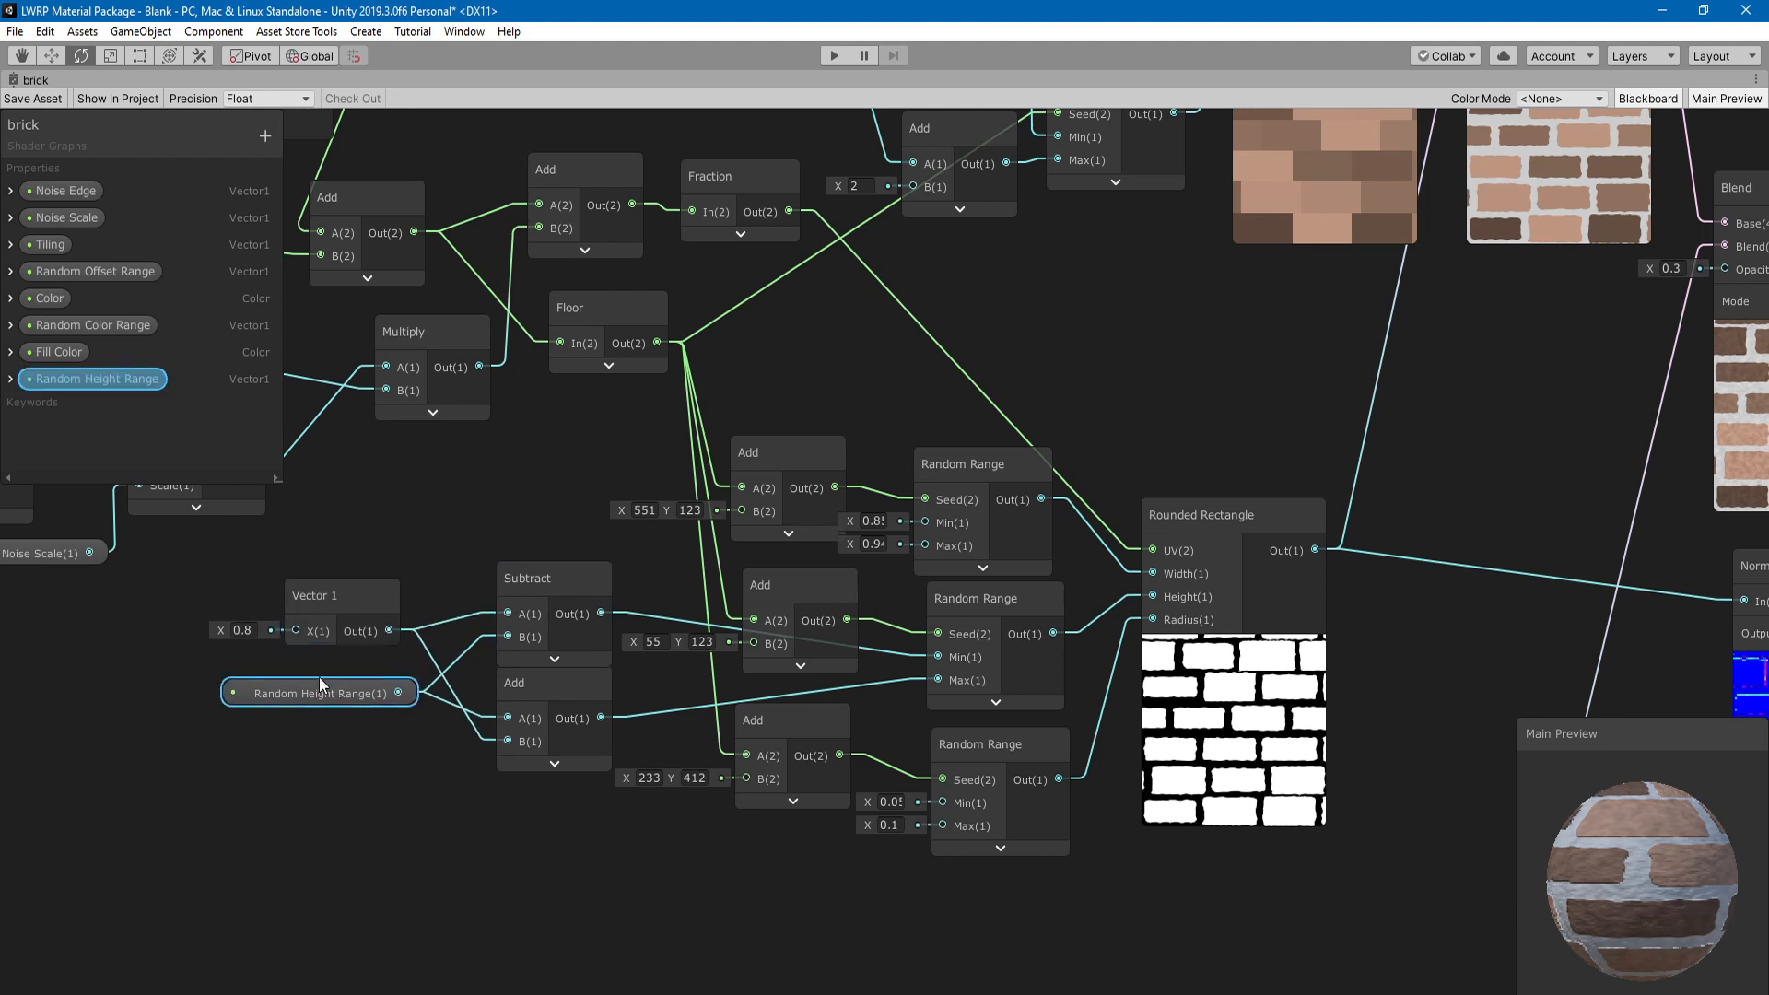
{"action": "left_click_drag", "start_coordinate": [335, 606], "coordinate": [334, 595]}
{"action": "left_click_drag", "start_coordinate": [564, 712], "coordinate": [545, 727]}
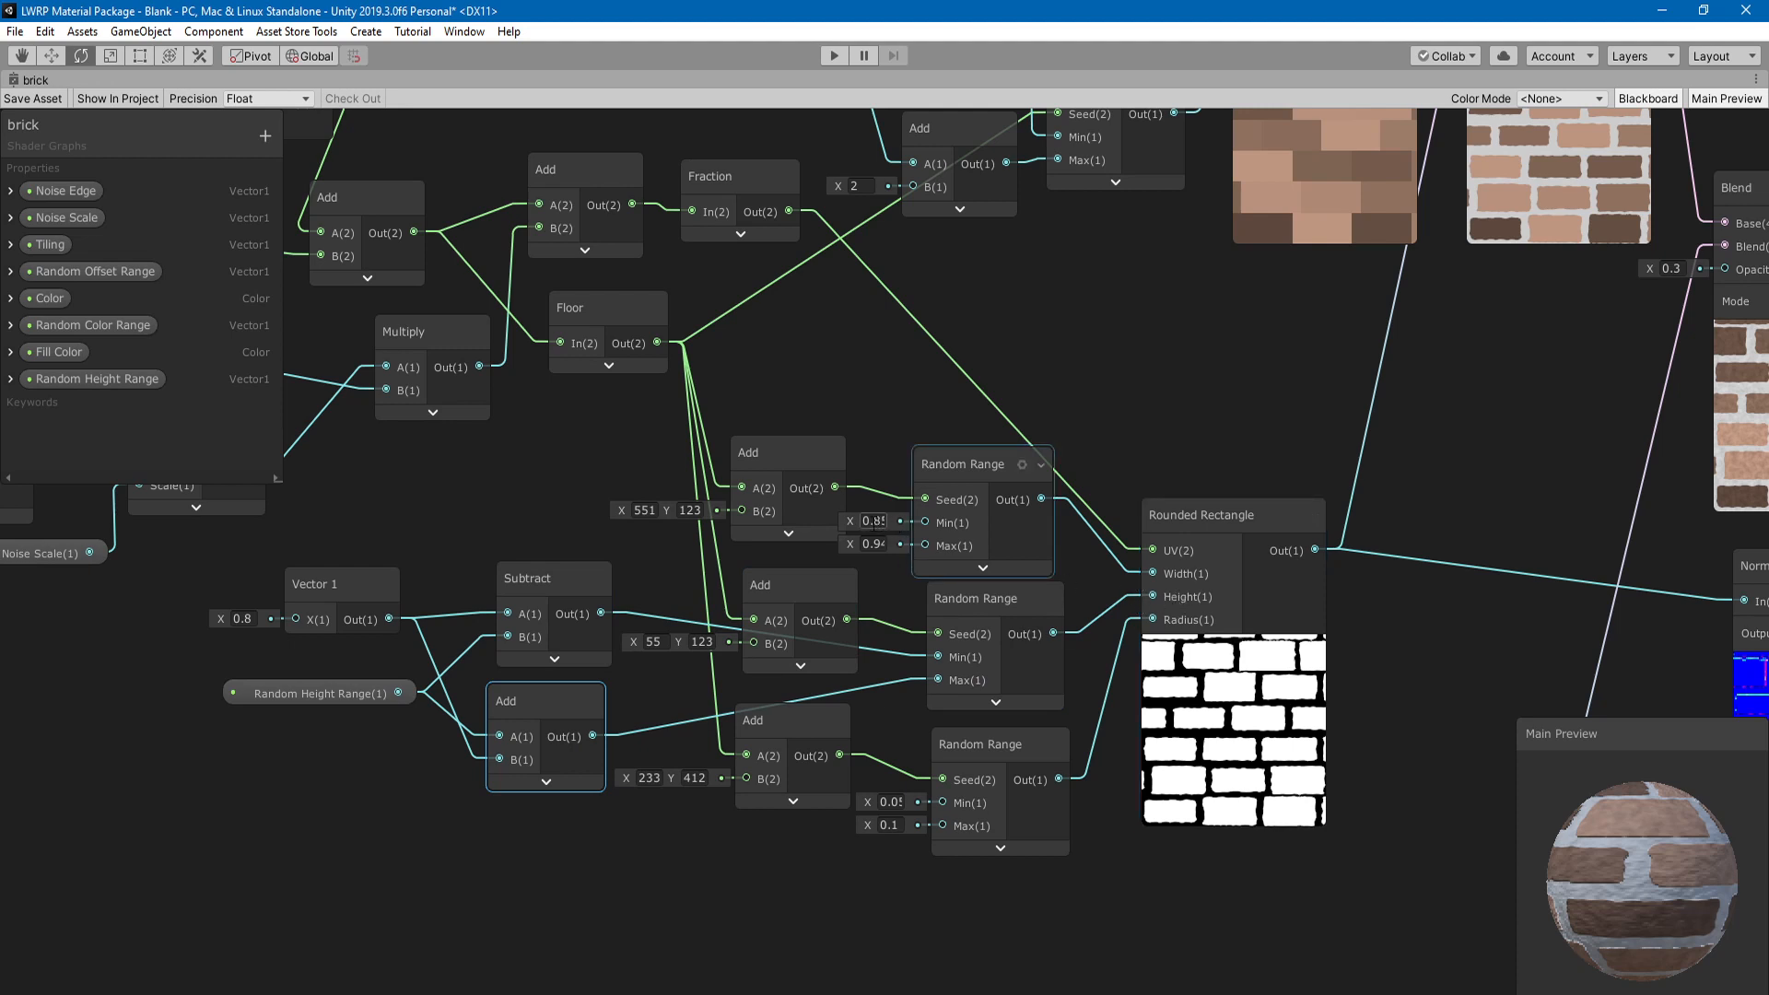
- Try adjusting the Max value of the Random Range node driving the Radius input, and undo the change
{"action": "left_click", "coordinate": [873, 522]}
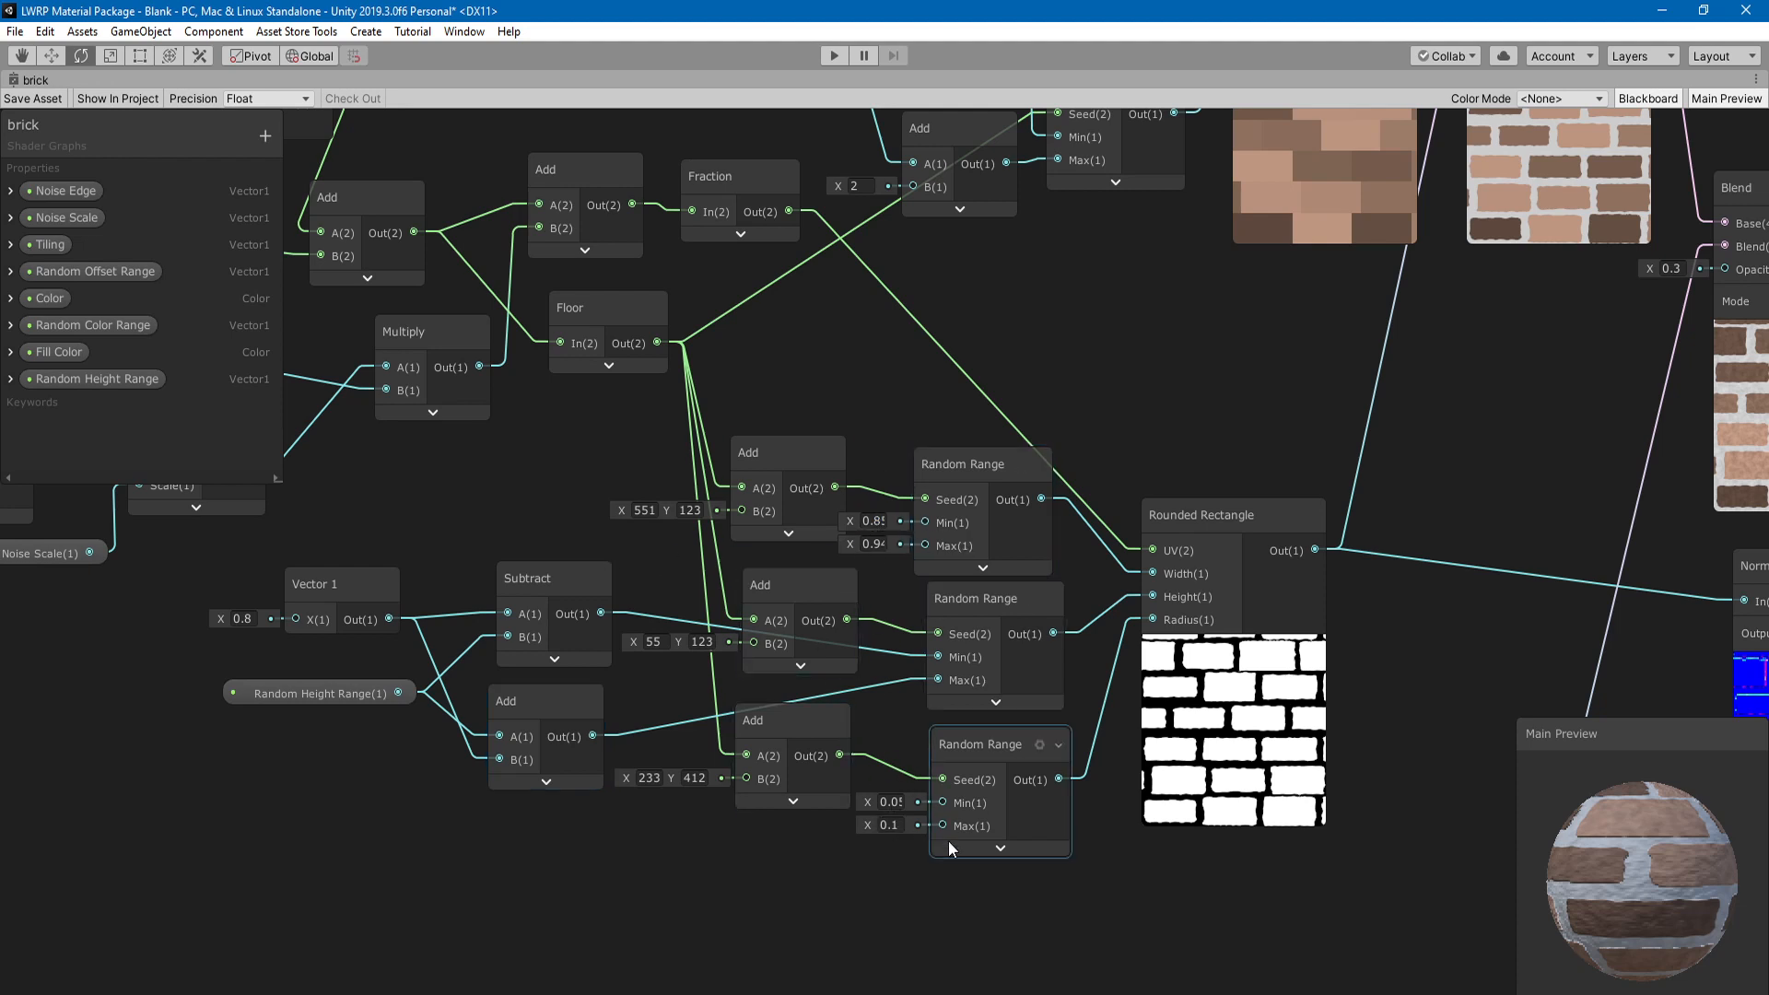
{"action": "middle_click_drag", "start_coordinate": [964, 780], "coordinate": [827, 785]}
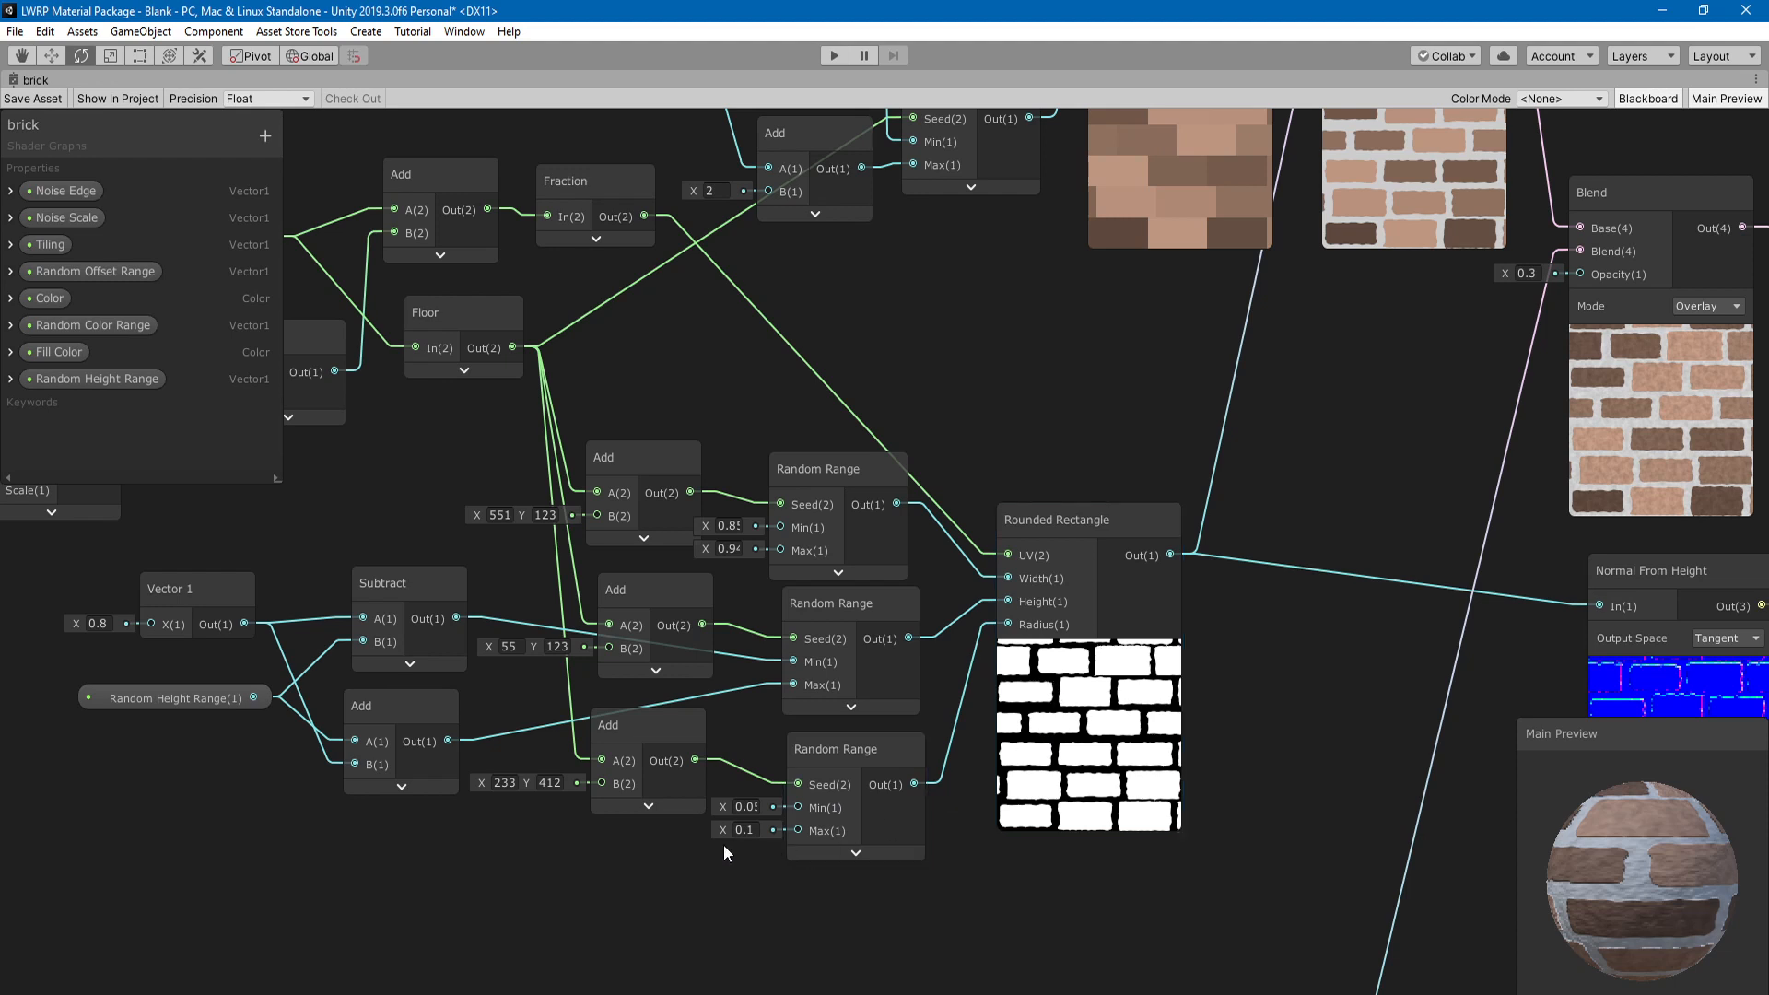
{"action": "mouse_move", "coordinate": [726, 830]}
{"action": "left_mouse_down"}
{"action": "mouse_move", "coordinate": [711, 829]}
{"action": "mouse_move", "coordinate": [730, 830]}
{"action": "left_mouse_up"}
{"action": "key", "text": "ctrl+z"}
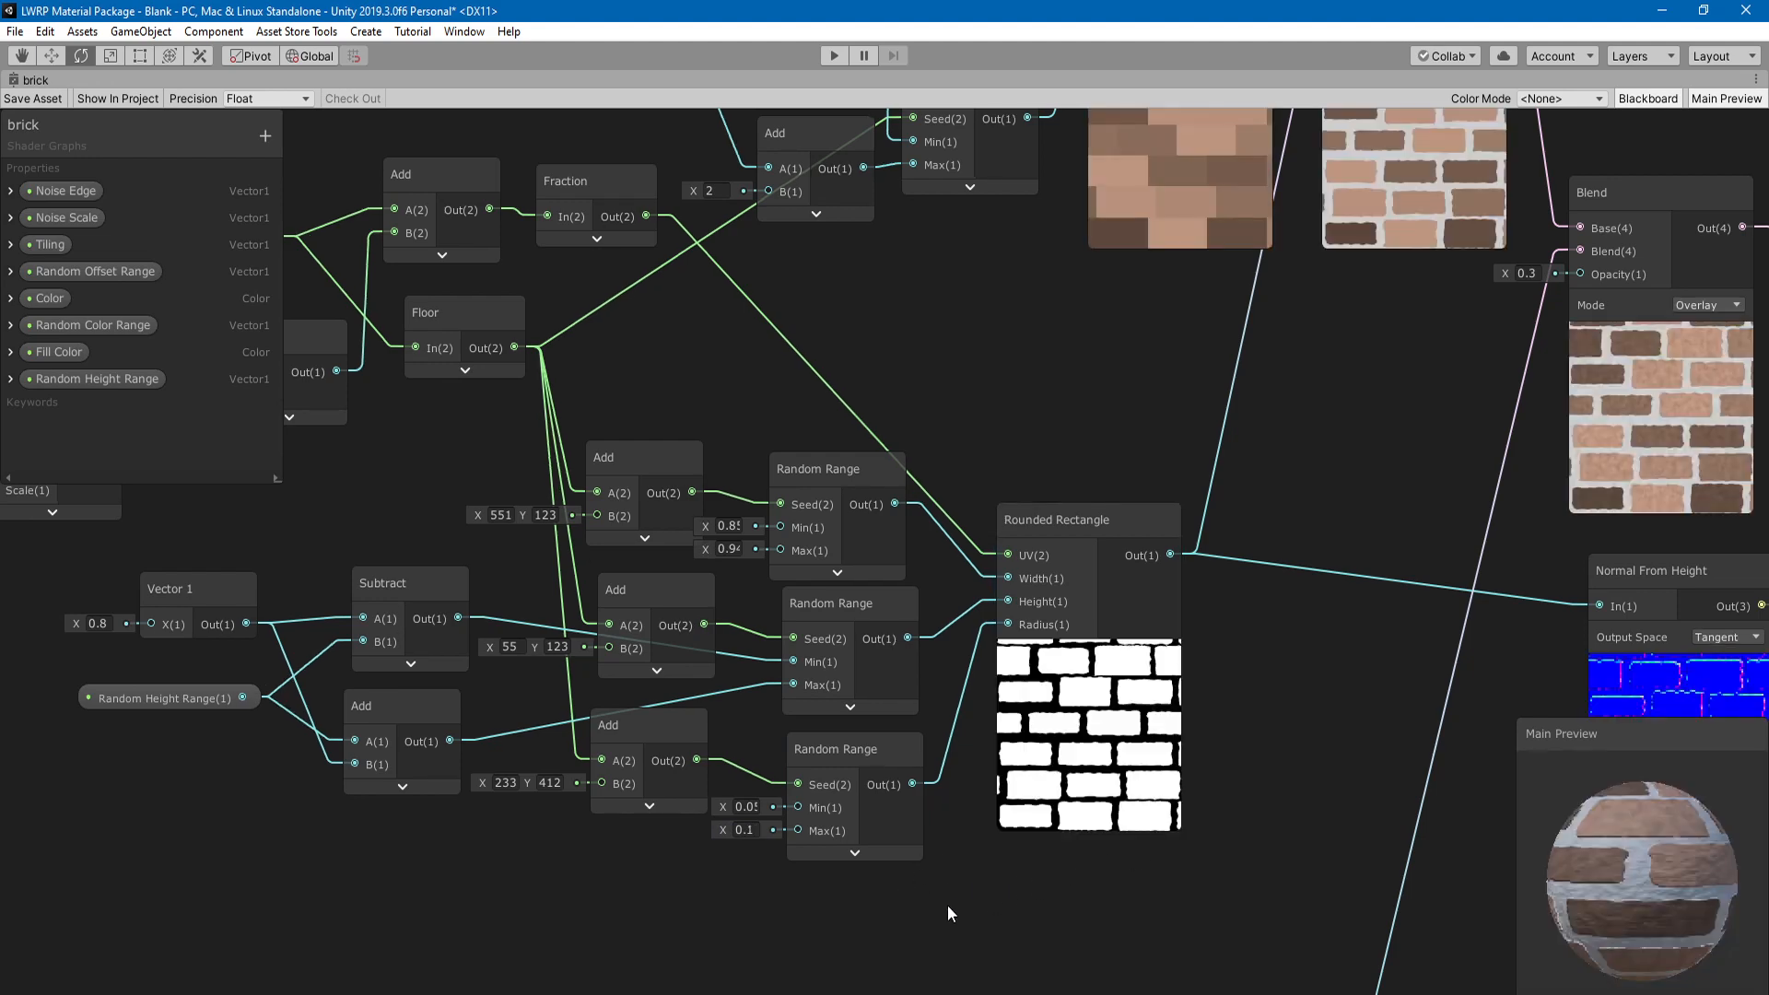
- Move the Random Color Range property node slightly up, beside the One Minus node in the color branch
{"action": "middle_click_drag", "start_coordinate": [1079, 885], "coordinate": [966, 939]}
{"action": "scroll", "coordinate": [985, 895], "scroll_direction": "down", "scroll_amount": 1}
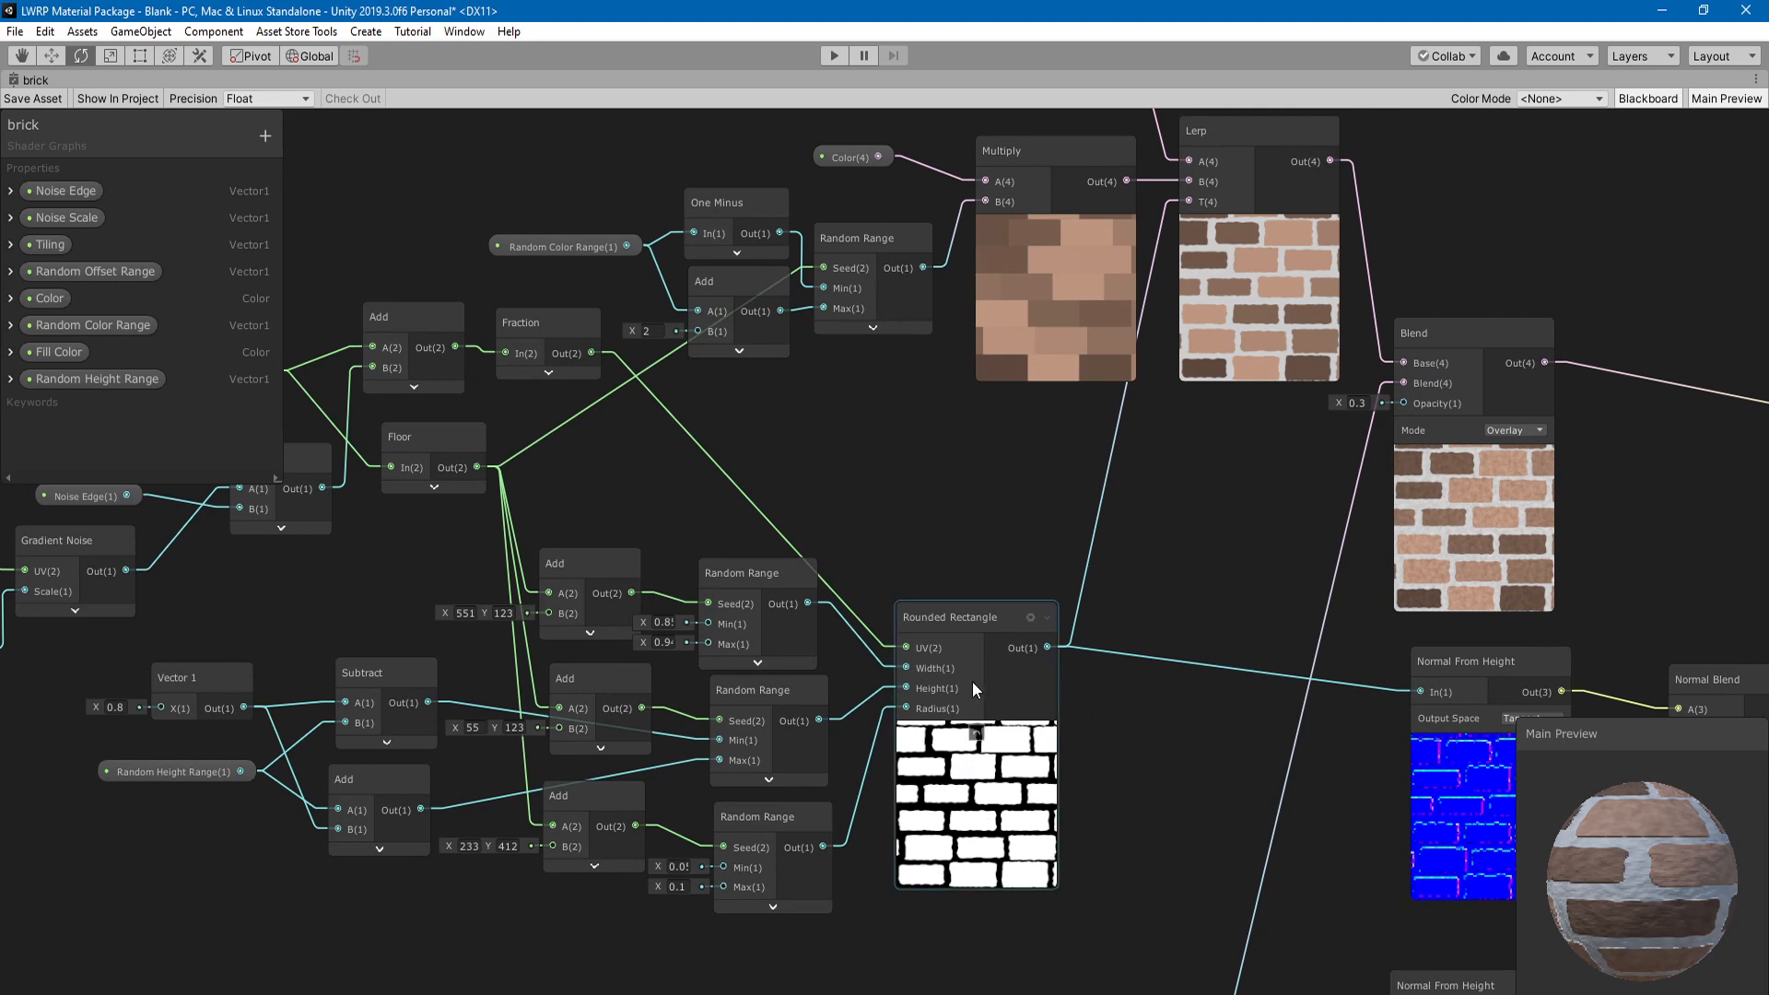
{"action": "scroll", "coordinate": [971, 682], "scroll_direction": "down", "scroll_amount": 4}
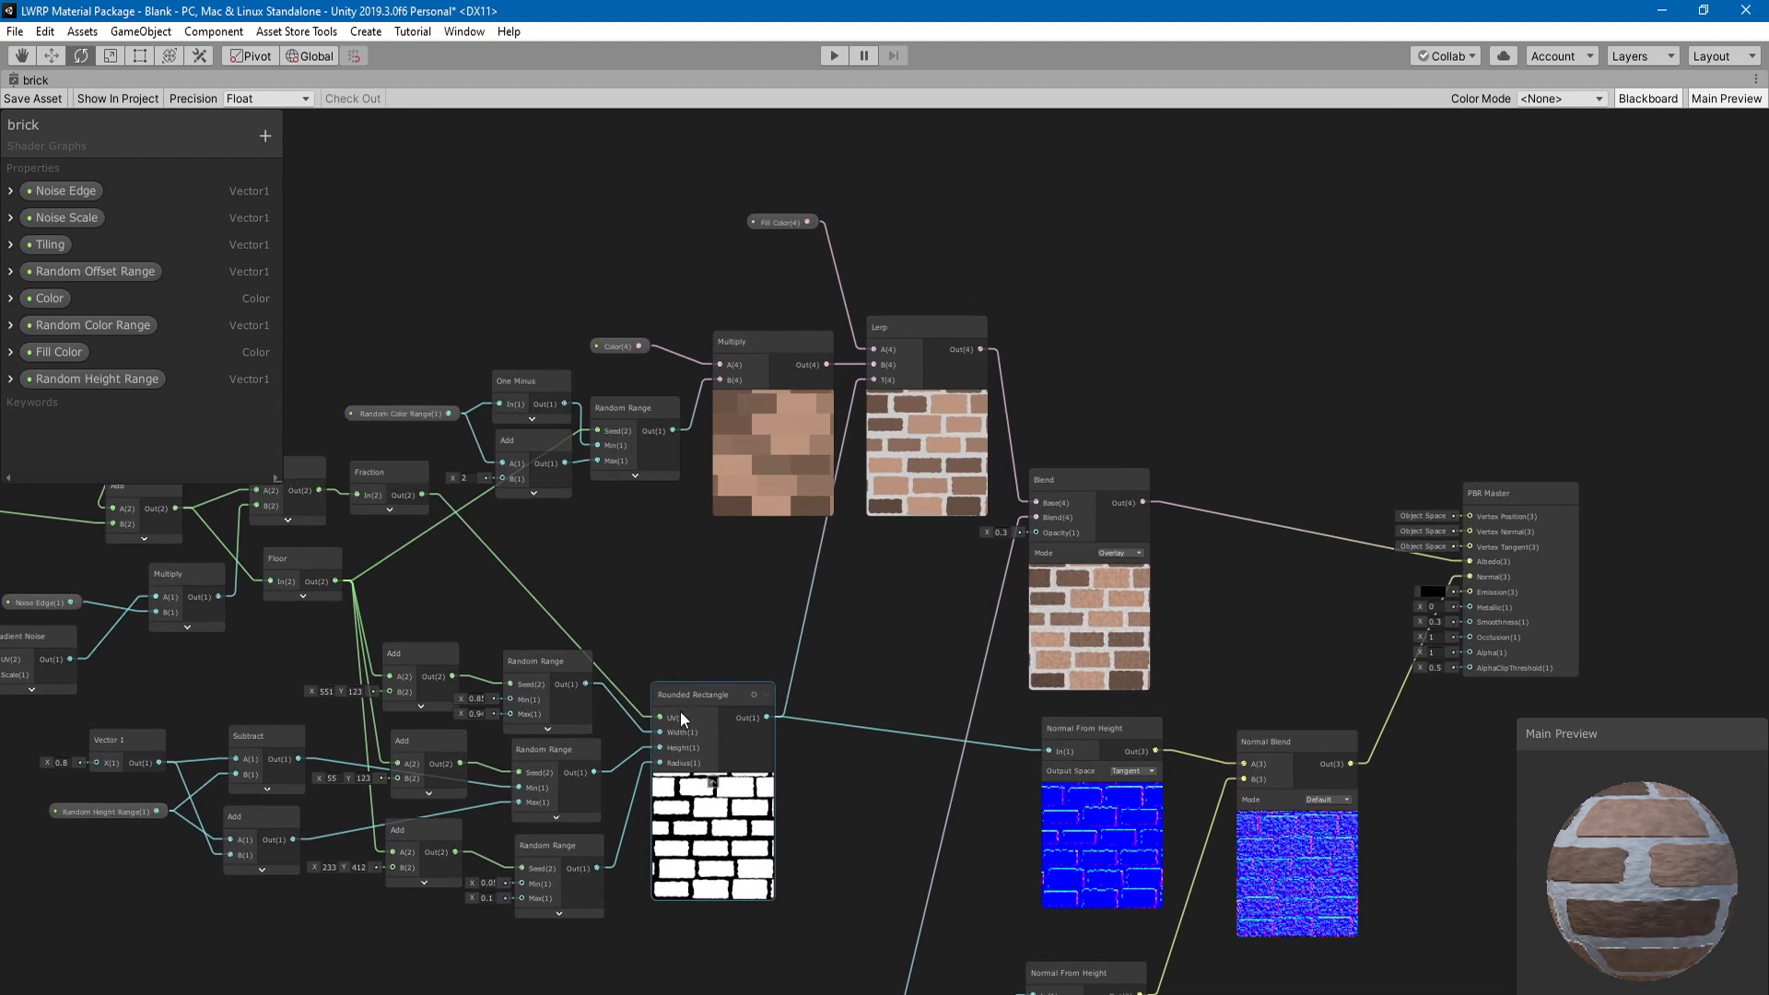
{"action": "scroll", "coordinate": [665, 682], "scroll_direction": "down", "scroll_amount": 1}
{"action": "middle_click_drag", "start_coordinate": [710, 715], "coordinate": [785, 781]}
{"action": "scroll", "coordinate": [728, 717], "scroll_direction": "up", "scroll_amount": 3}
{"action": "middle_click_drag", "start_coordinate": [600, 581], "coordinate": [685, 790]}
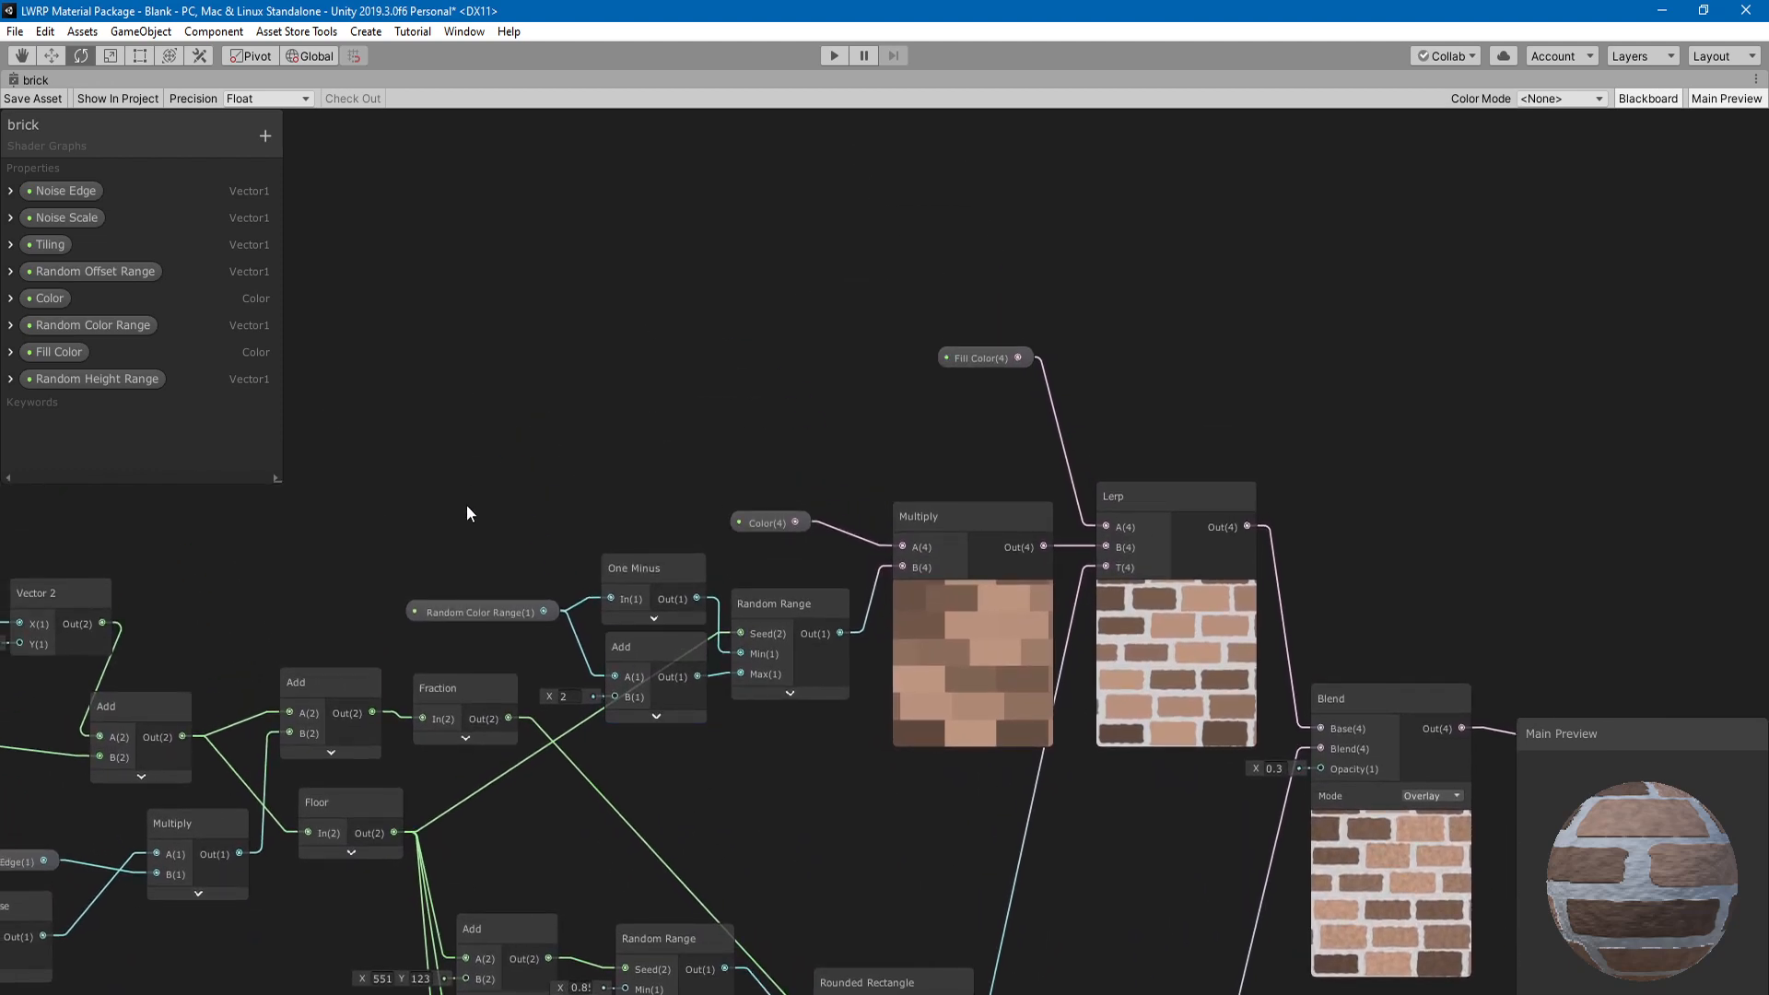
{"action": "left_click_drag", "start_coordinate": [457, 615], "coordinate": [473, 596]}
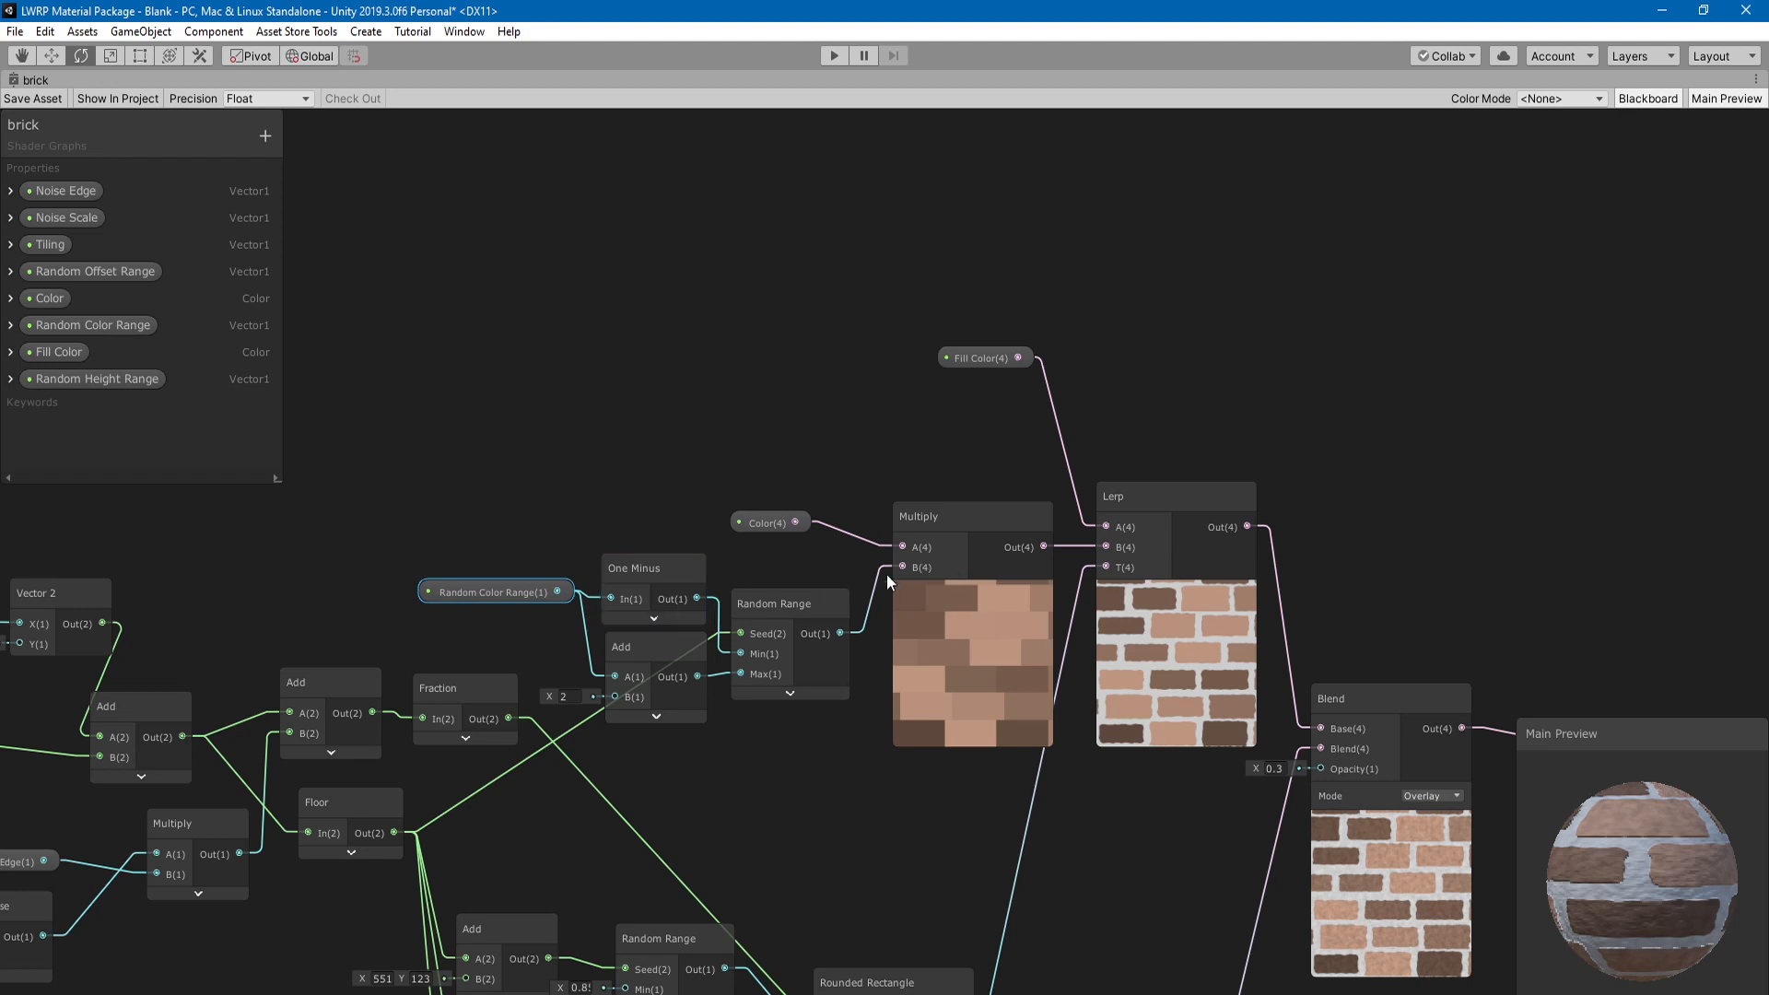
- Move the Color property node up and slightly right, and nudge the One Minus node up in the color branch
{"action": "left_click_drag", "start_coordinate": [749, 527], "coordinate": [761, 495]}
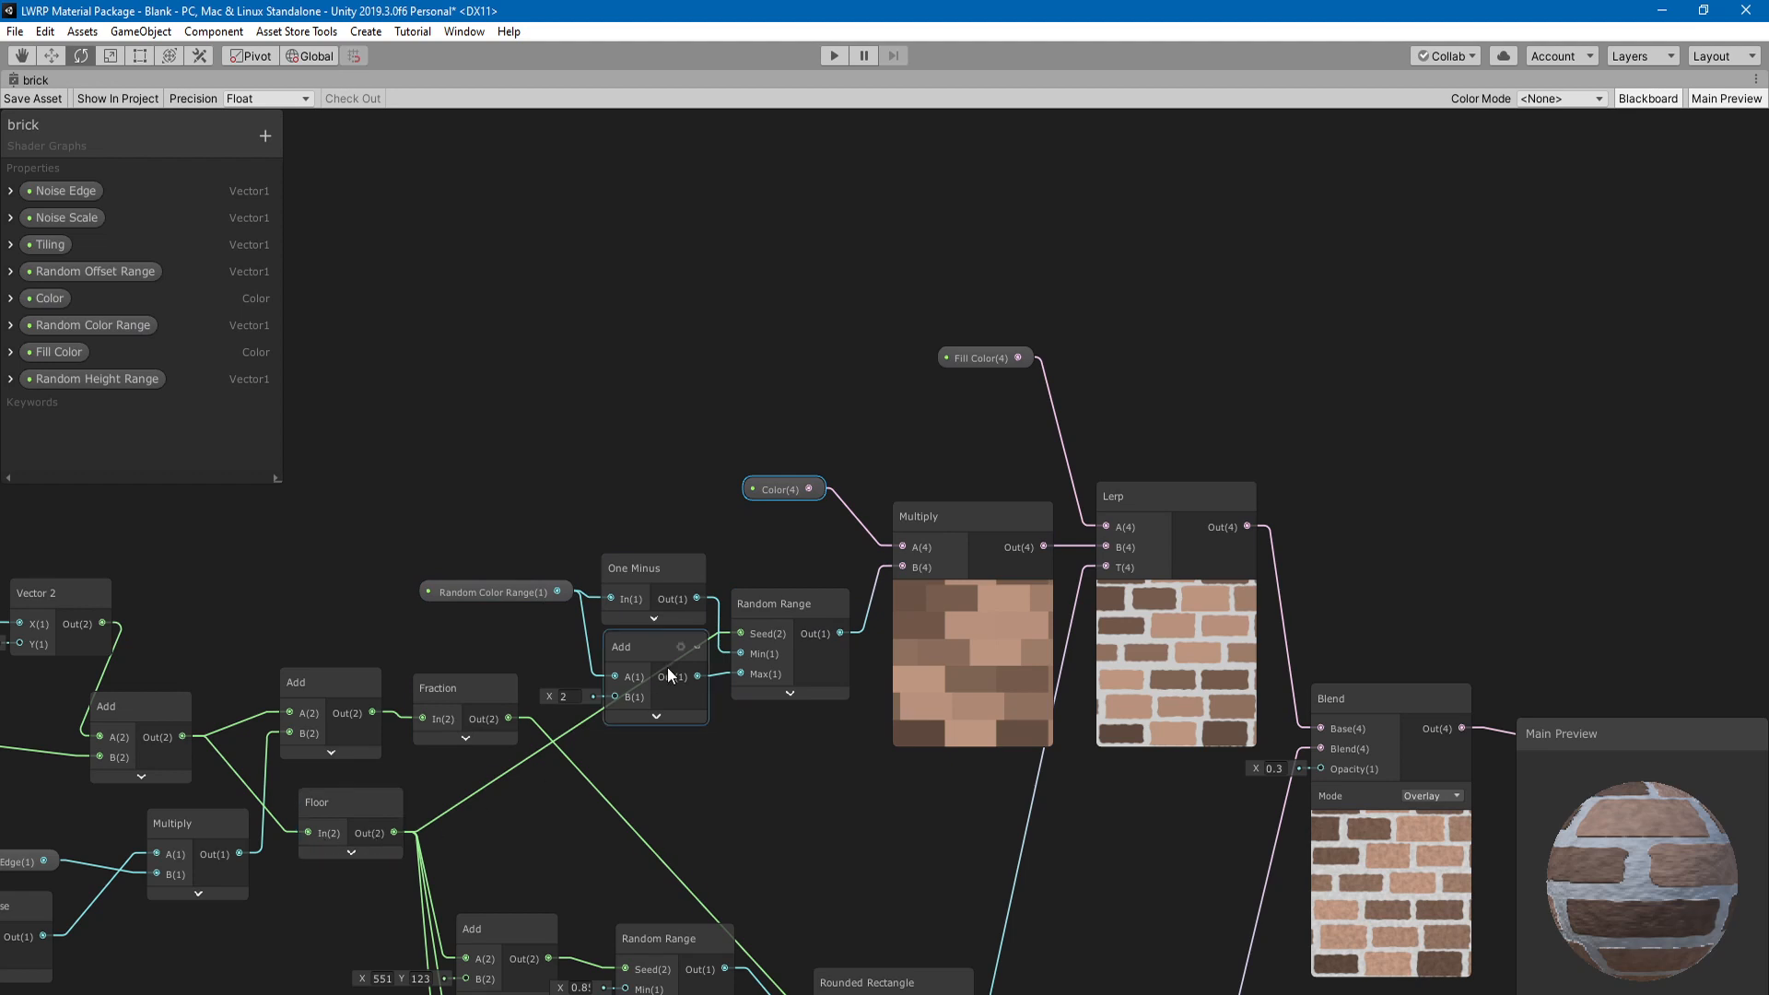
{"action": "scroll", "coordinate": [768, 627], "scroll_direction": "up", "scroll_amount": 1}
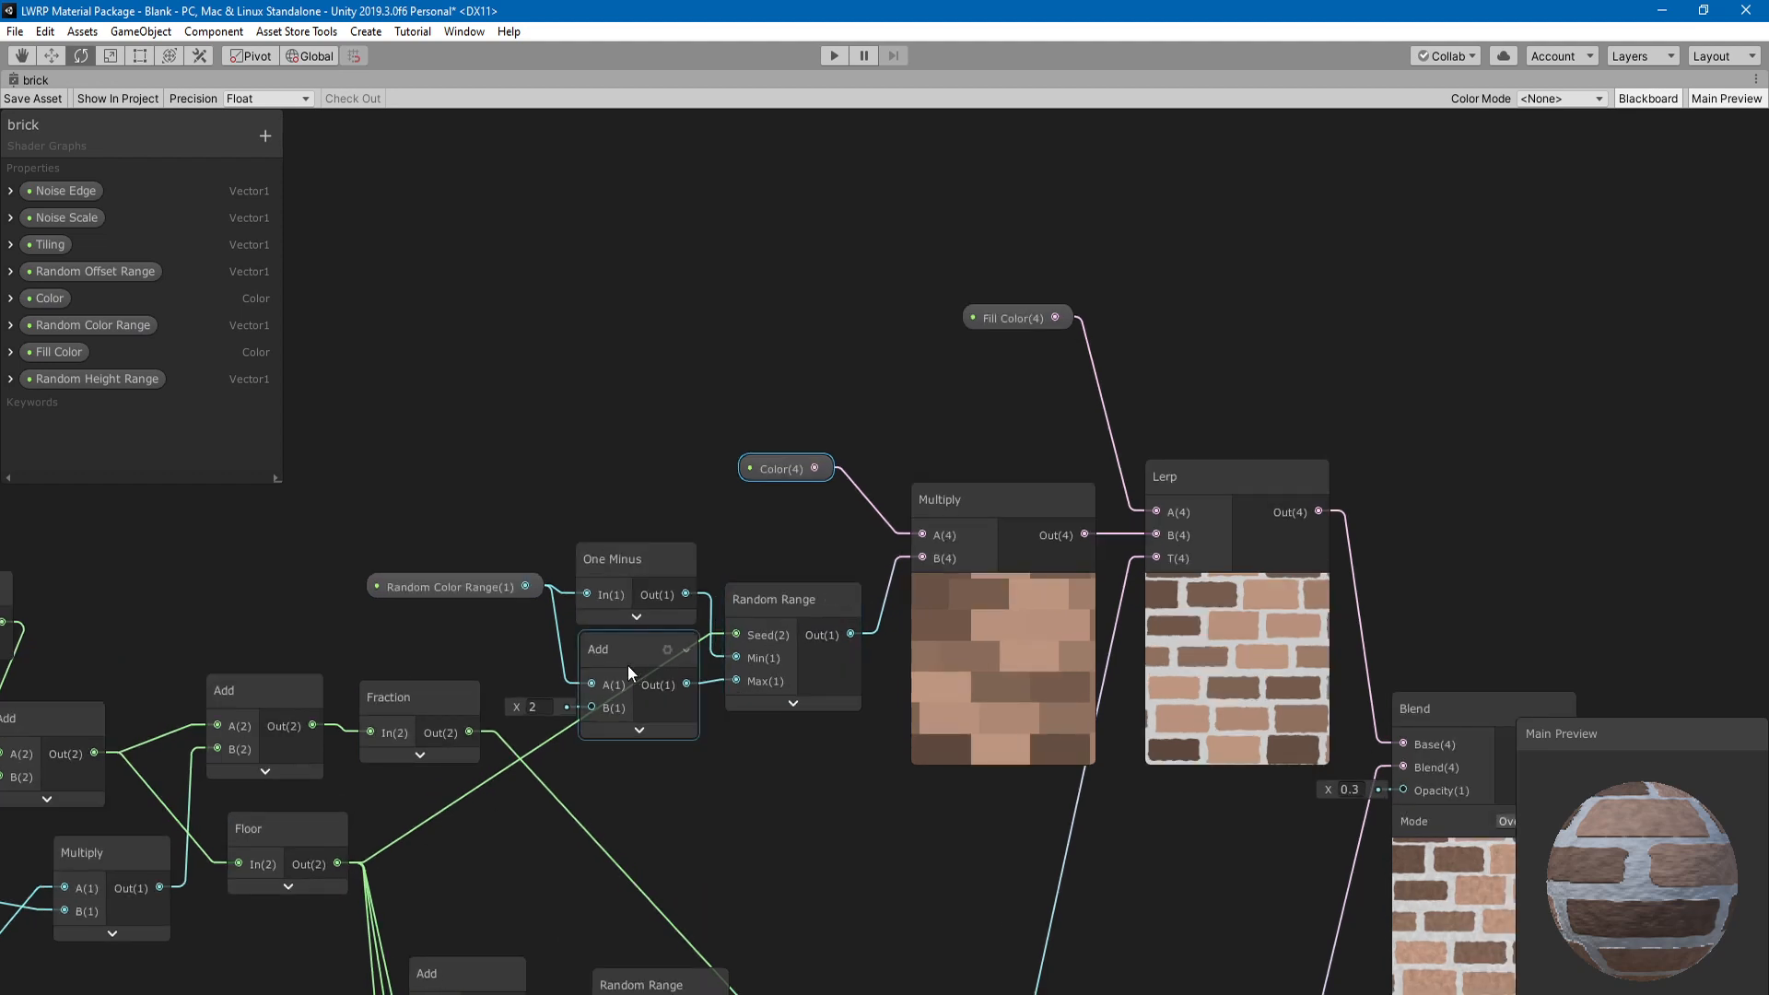
{"action": "left_click_drag", "start_coordinate": [611, 573], "coordinate": [611, 565]}
- Shift the Random Color Range node slightly left and expand the settings of its blackboard property
{"action": "left_click", "coordinate": [387, 587]}
{"action": "left_click_drag", "start_coordinate": [387, 583], "coordinate": [379, 584]}
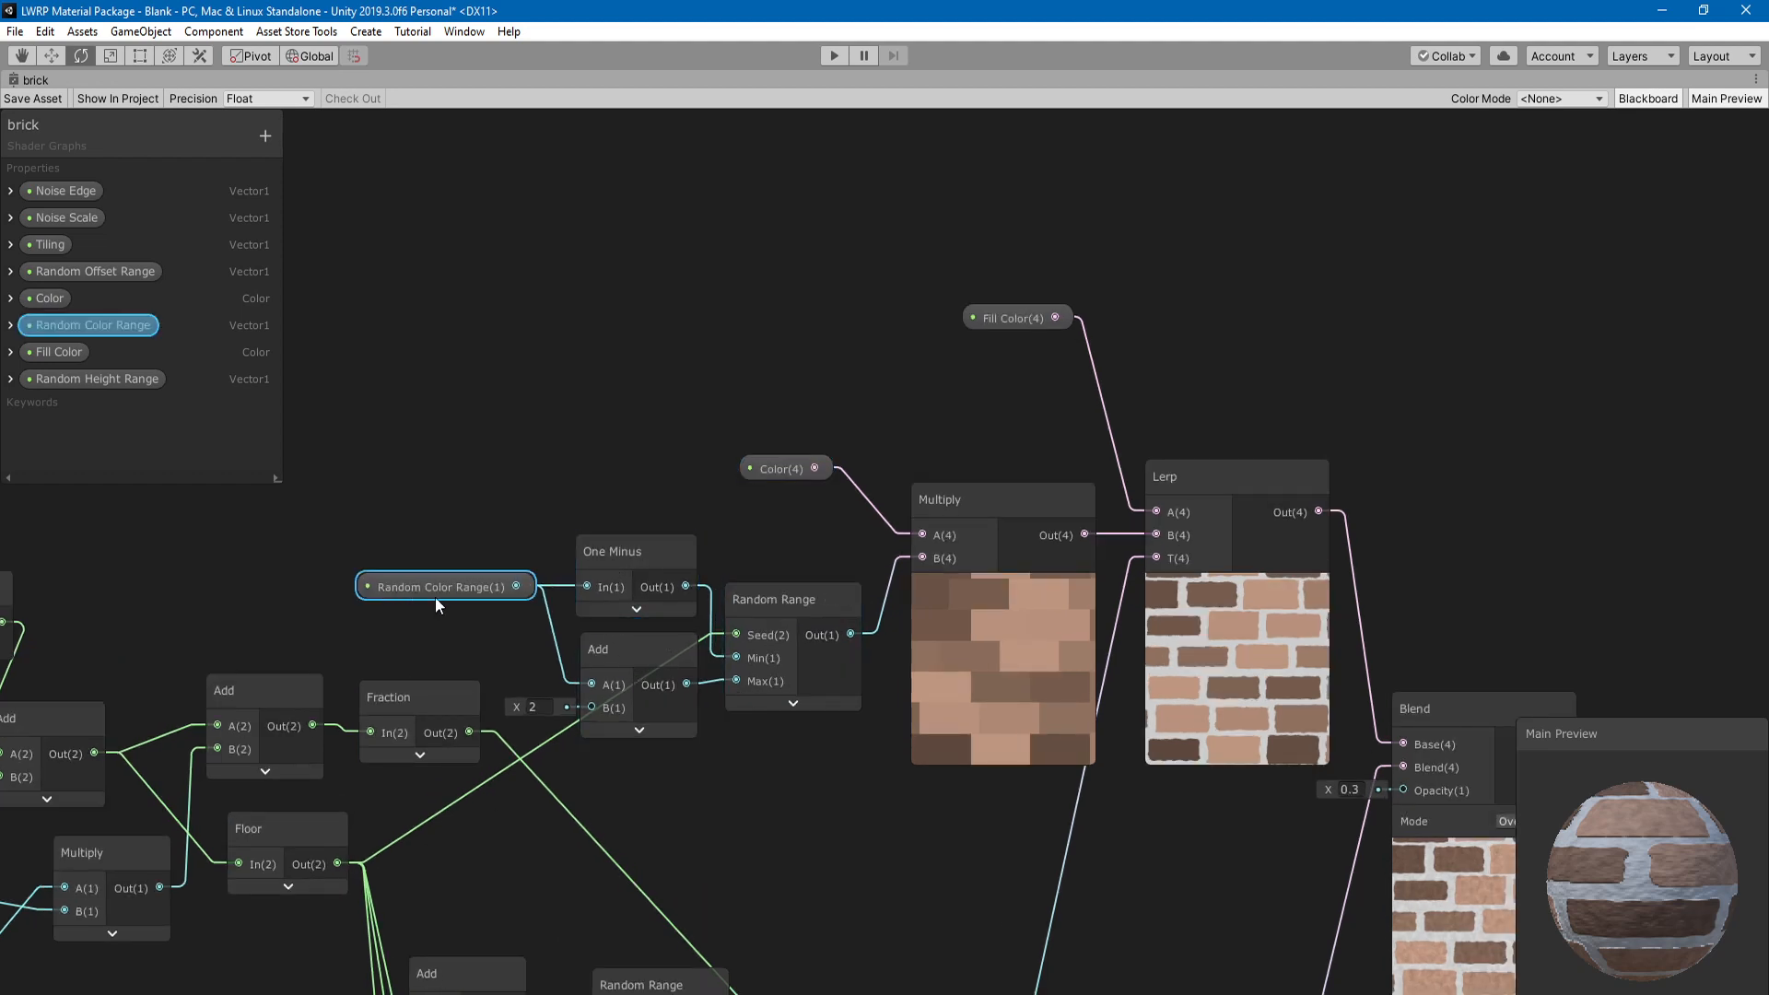
{"action": "left_click", "coordinate": [7, 324]}
{"action": "left_click", "coordinate": [8, 325]}
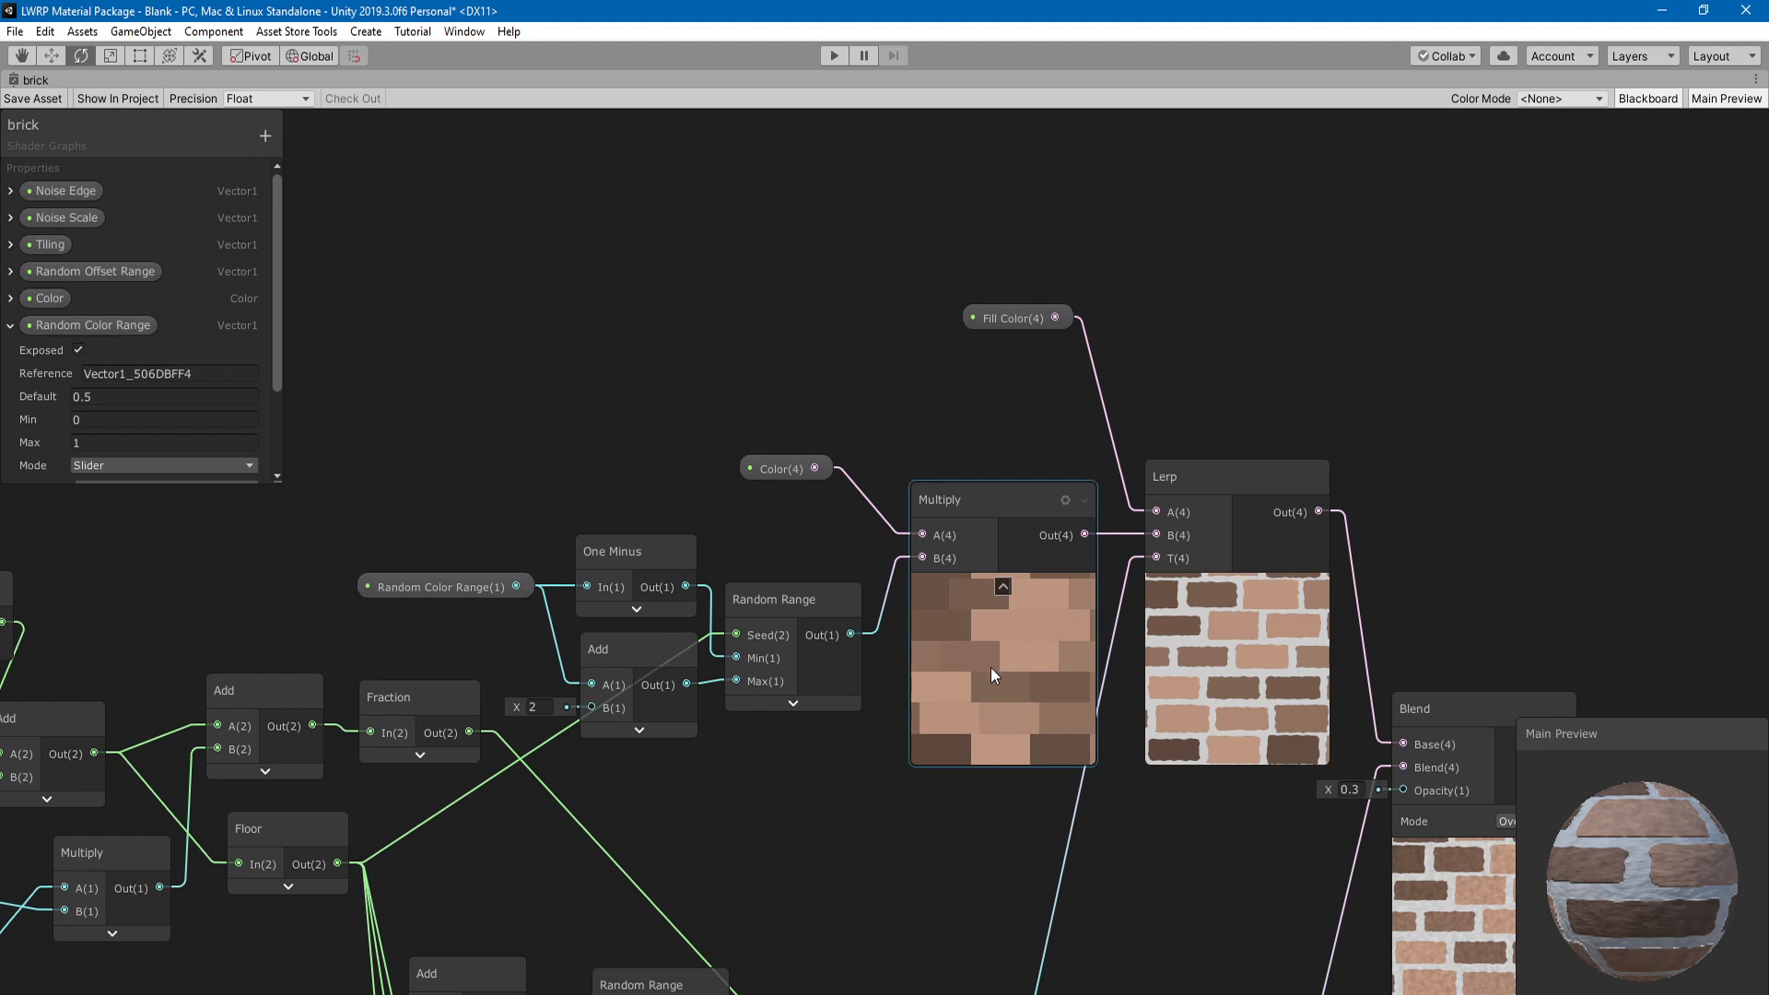
- Move the Fill Color property node down and slightly right, closer to the Lerp node it feeds
{"action": "middle_click_drag", "start_coordinate": [991, 667], "coordinate": [601, 561]}
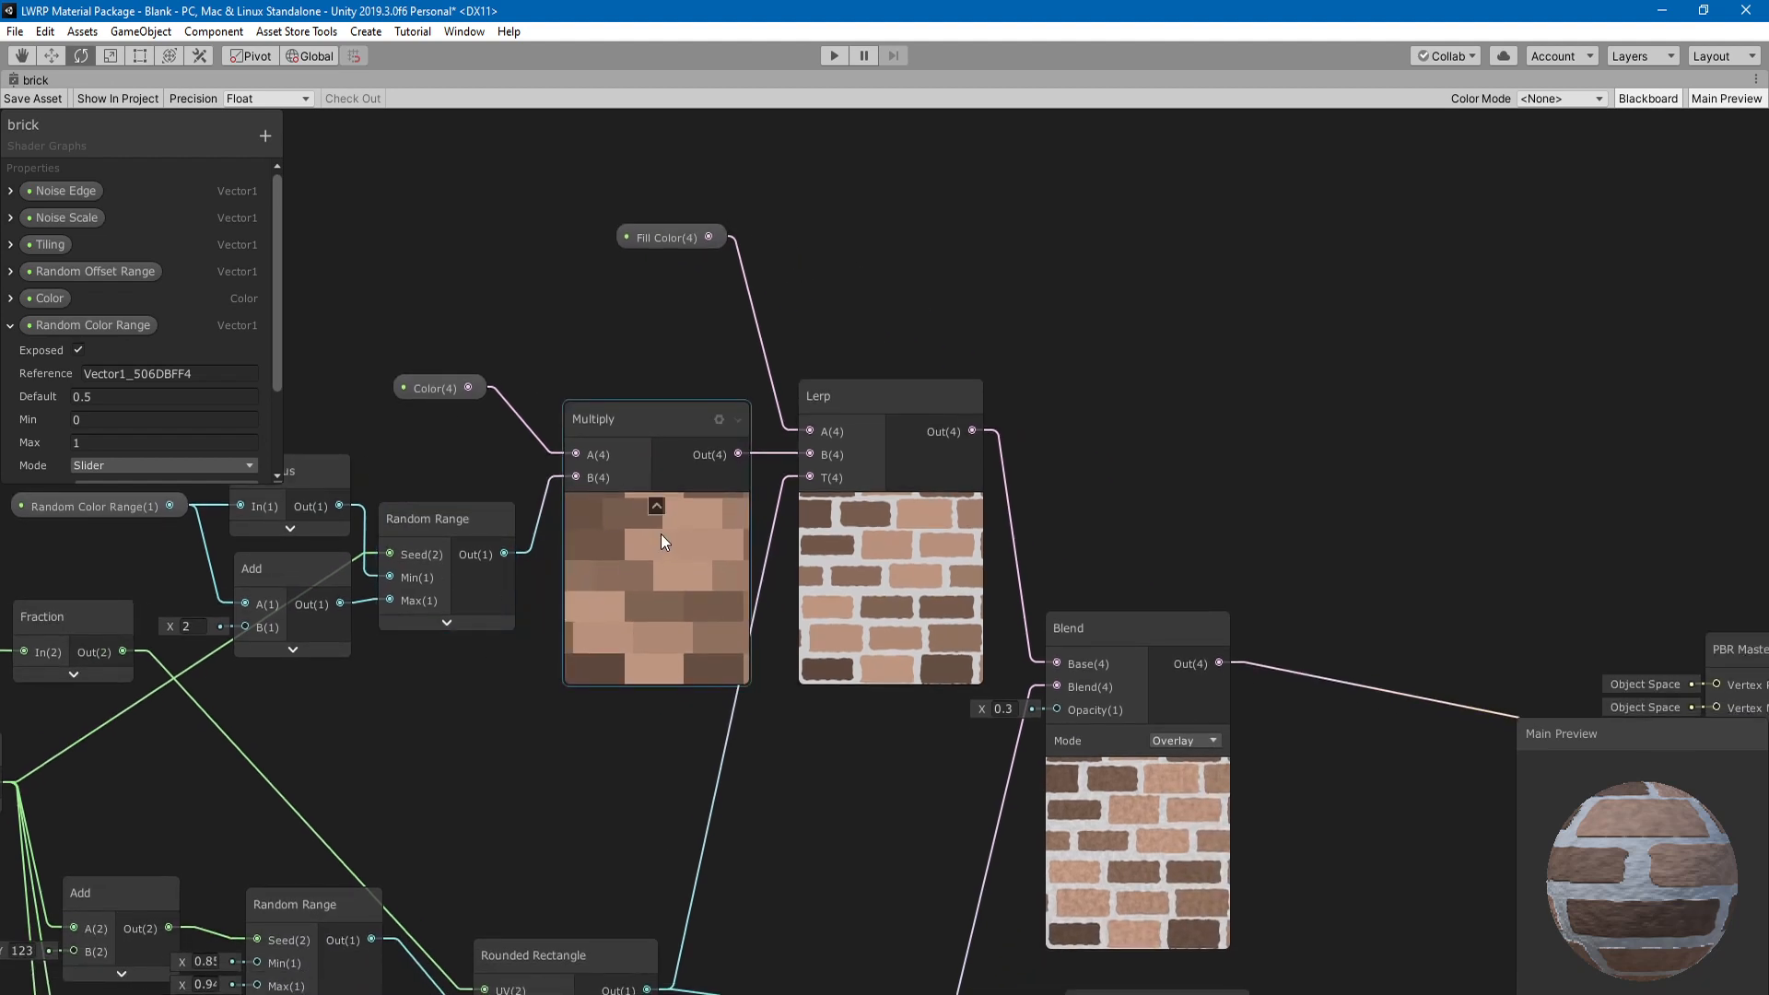
{"action": "scroll", "coordinate": [861, 681], "scroll_direction": "down", "scroll_amount": 2}
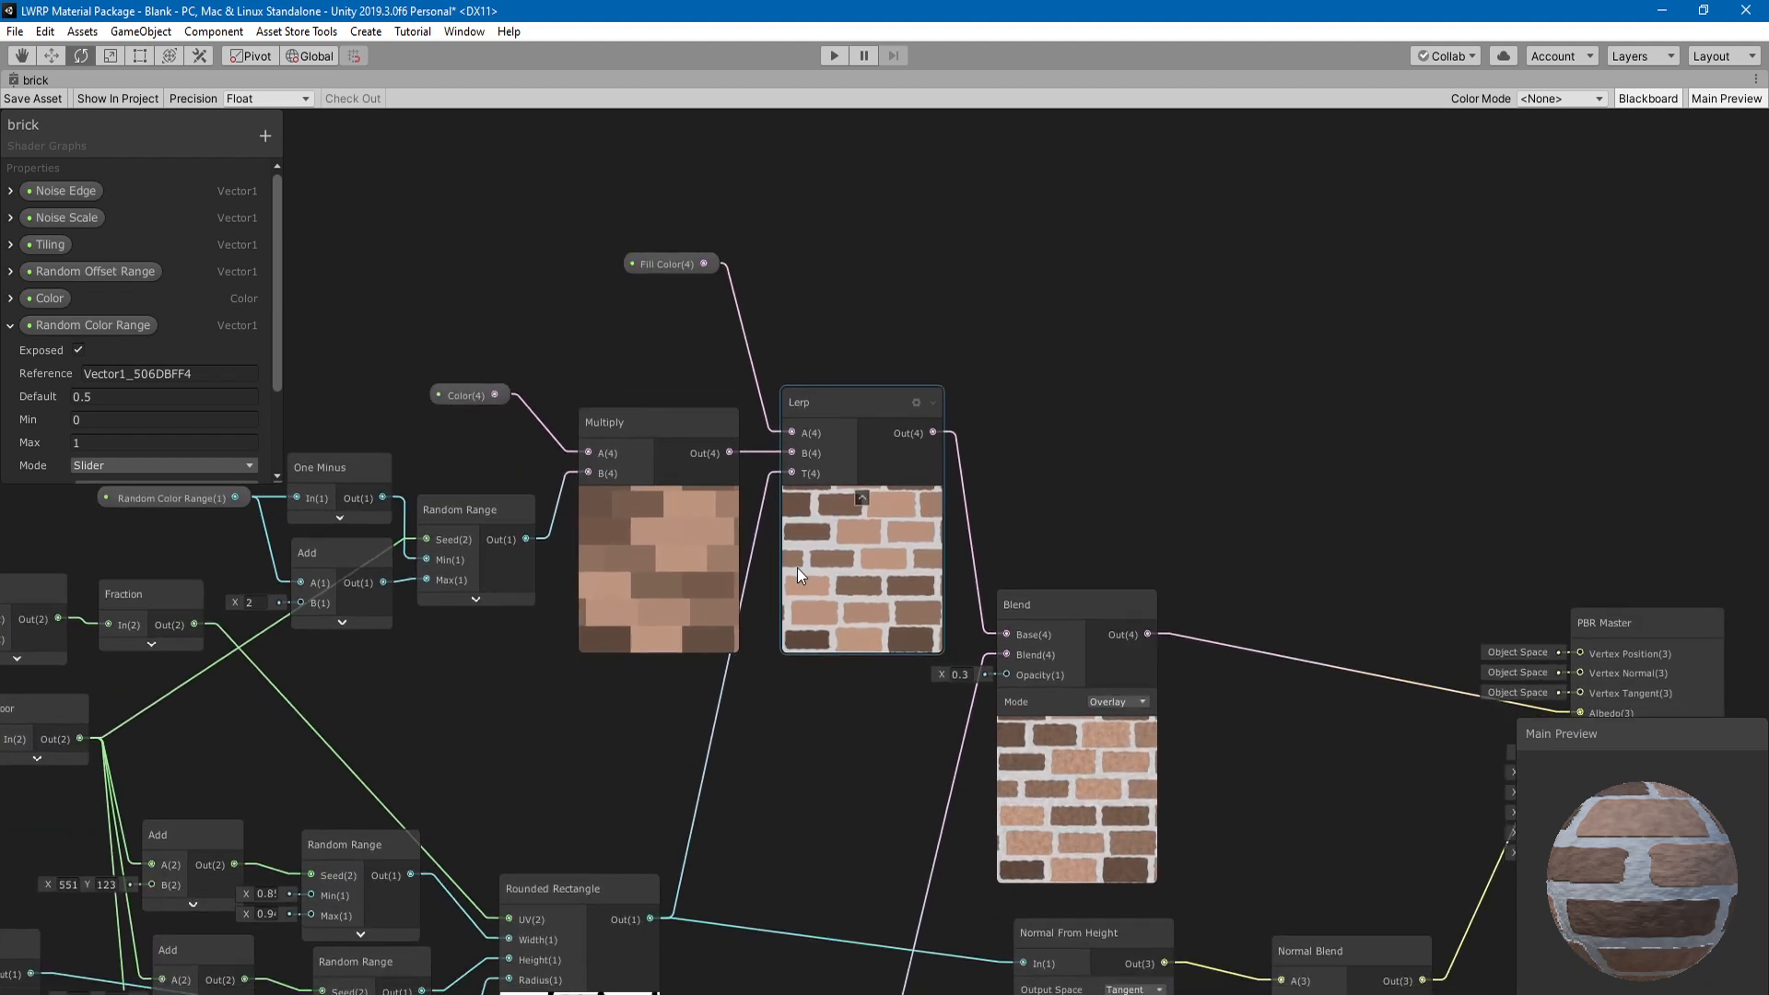
{"action": "middle_click_drag", "start_coordinate": [664, 841], "coordinate": [663, 606]}
{"action": "middle_click_drag", "start_coordinate": [752, 571], "coordinate": [661, 874]}
{"action": "scroll", "coordinate": [662, 873], "scroll_direction": "up", "scroll_amount": 1}
{"action": "middle_click_drag", "start_coordinate": [626, 575], "coordinate": [642, 675]}
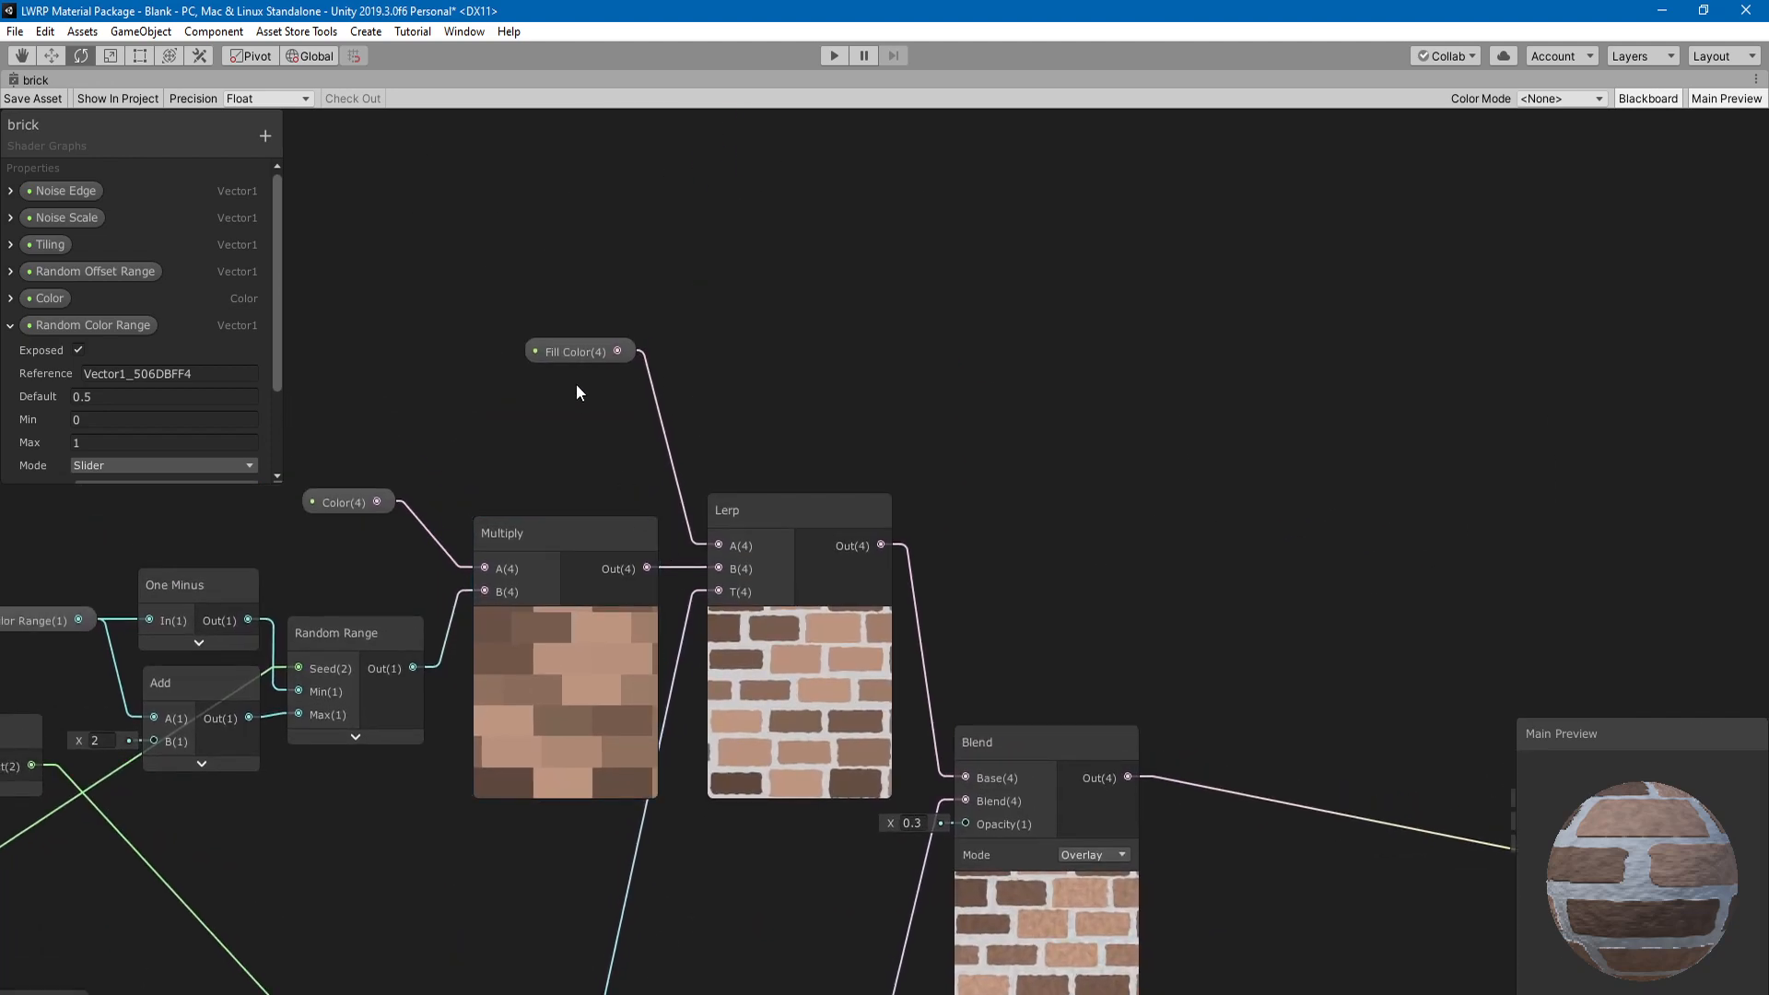
{"action": "left_click_drag", "start_coordinate": [580, 354], "coordinate": [601, 394]}
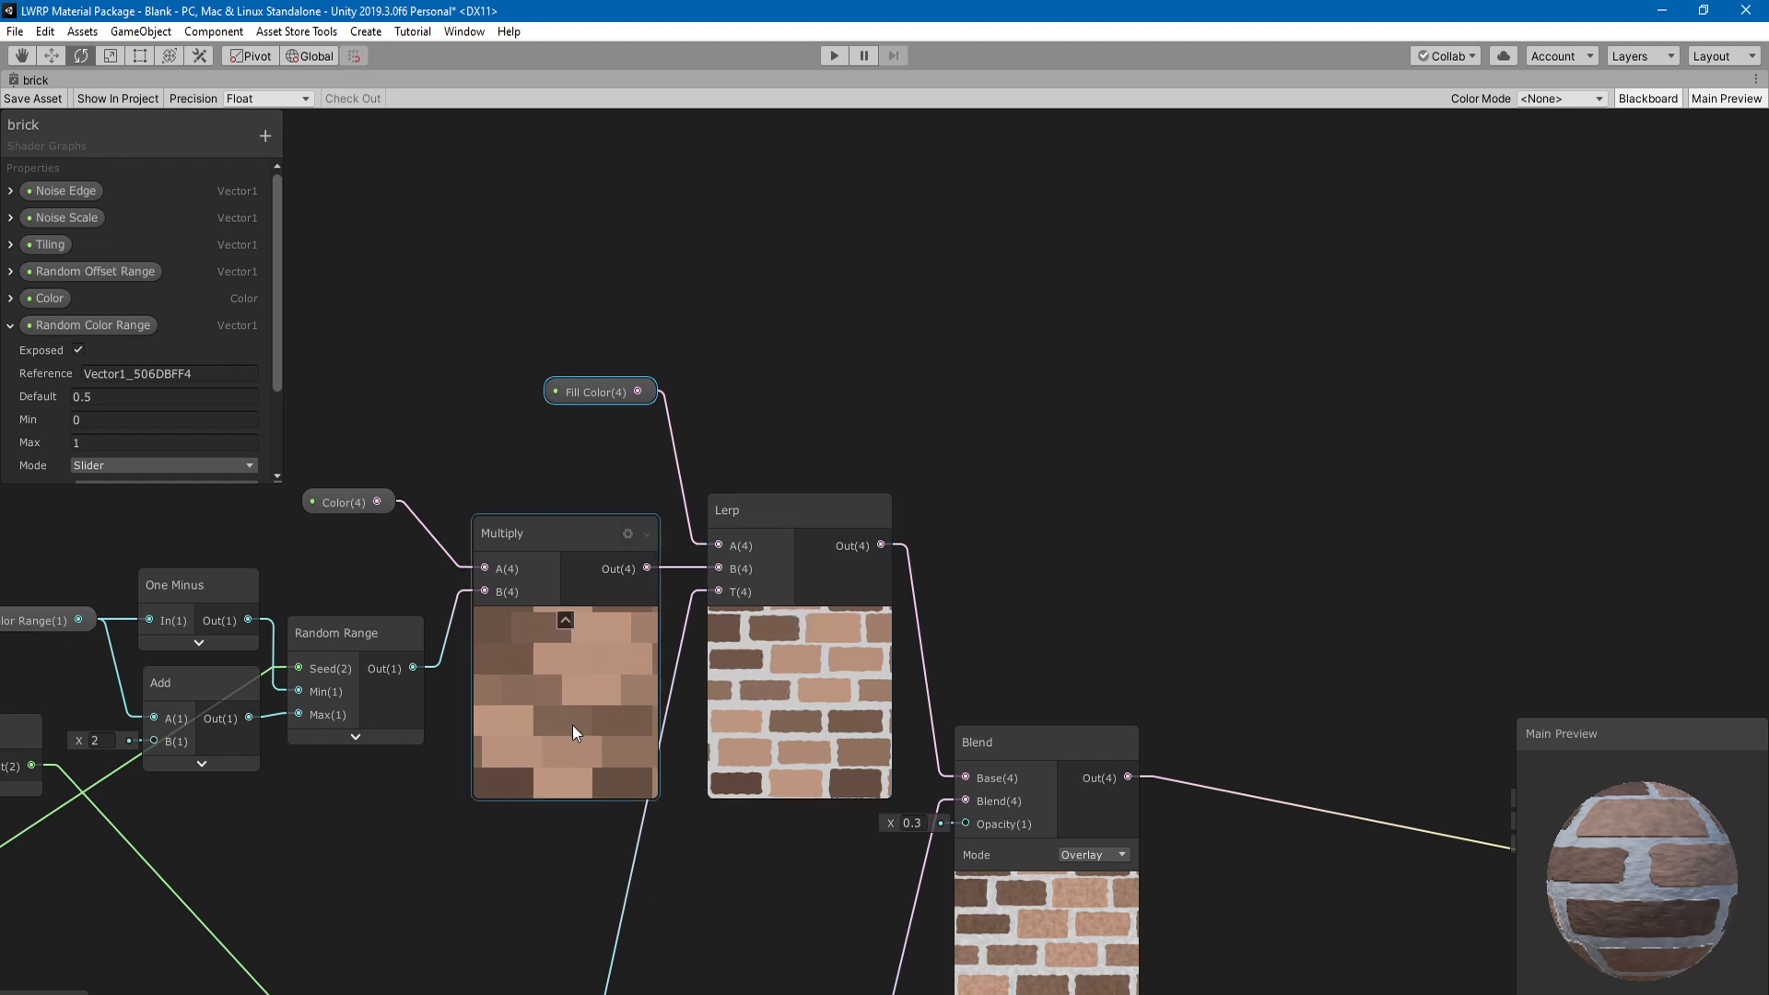
- In the noise group, nudge the upper Gradient Noise and Noise Scale nodes right and the middle Gradient Noise node left
{"action": "middle_click_drag", "start_coordinate": [772, 804], "coordinate": [723, 577]}
{"action": "scroll", "coordinate": [733, 639], "scroll_direction": "down", "scroll_amount": 2}
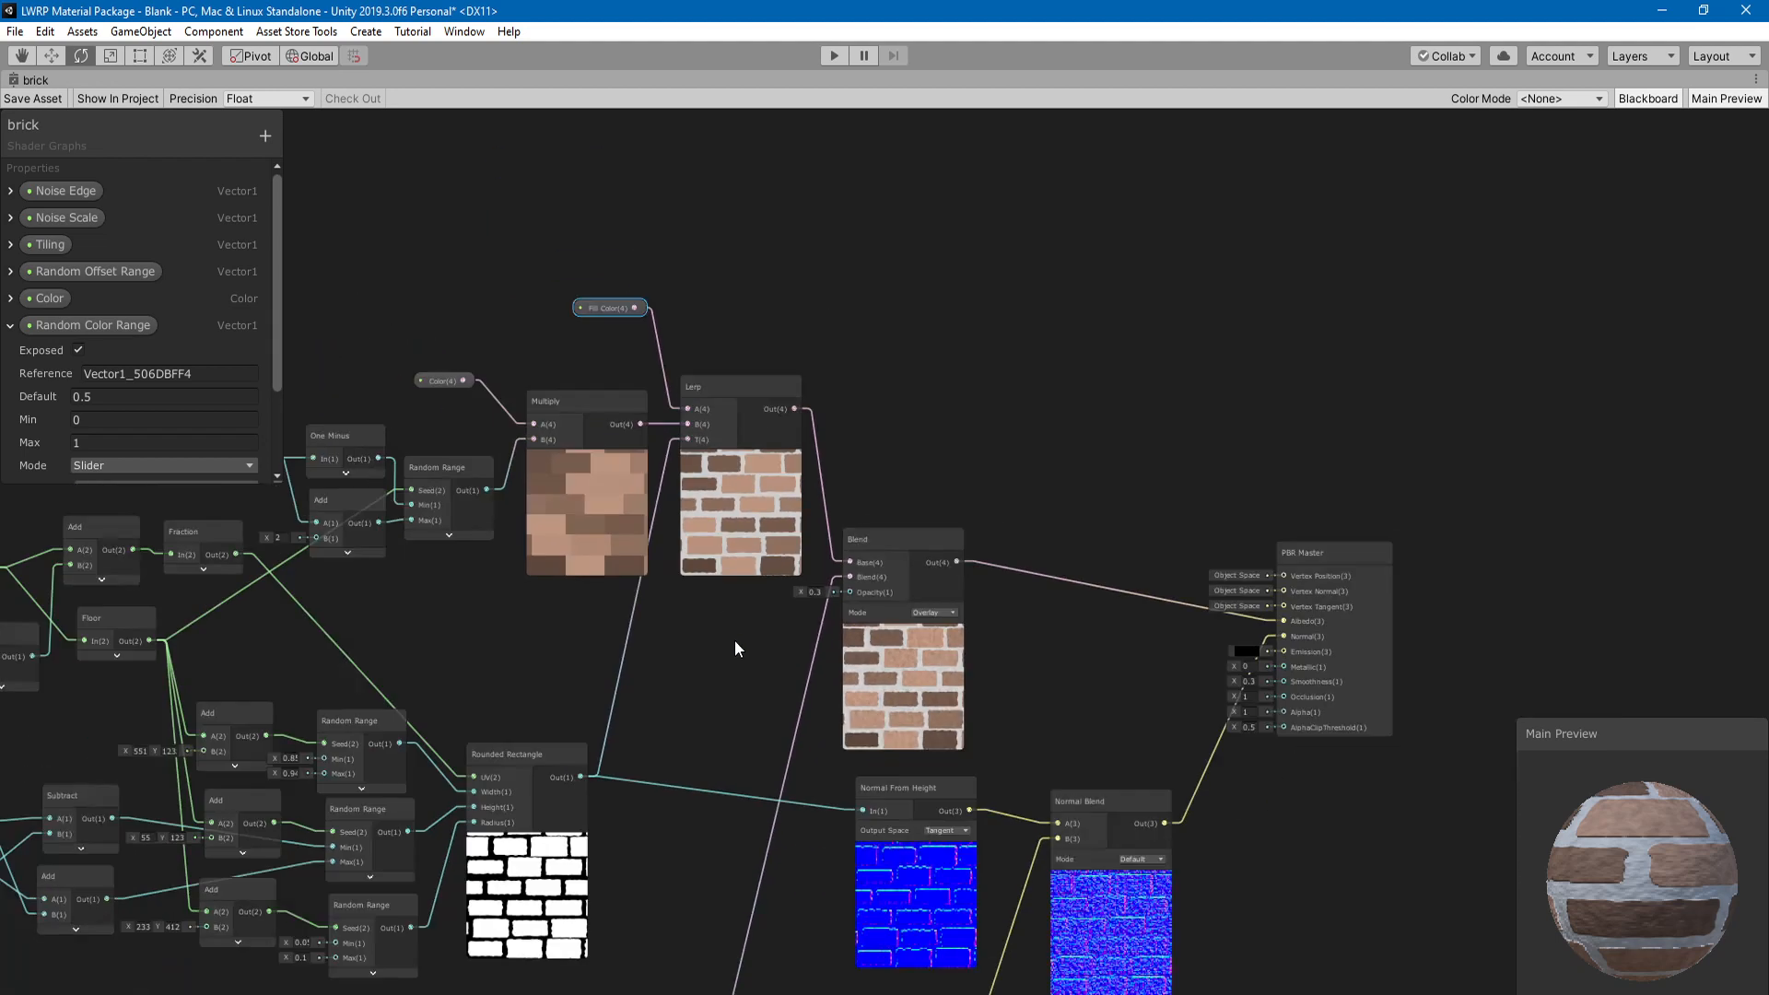
{"action": "middle_click_drag", "start_coordinate": [733, 639], "coordinate": [754, 462]}
{"action": "scroll", "coordinate": [755, 462], "scroll_direction": "down", "scroll_amount": 3}
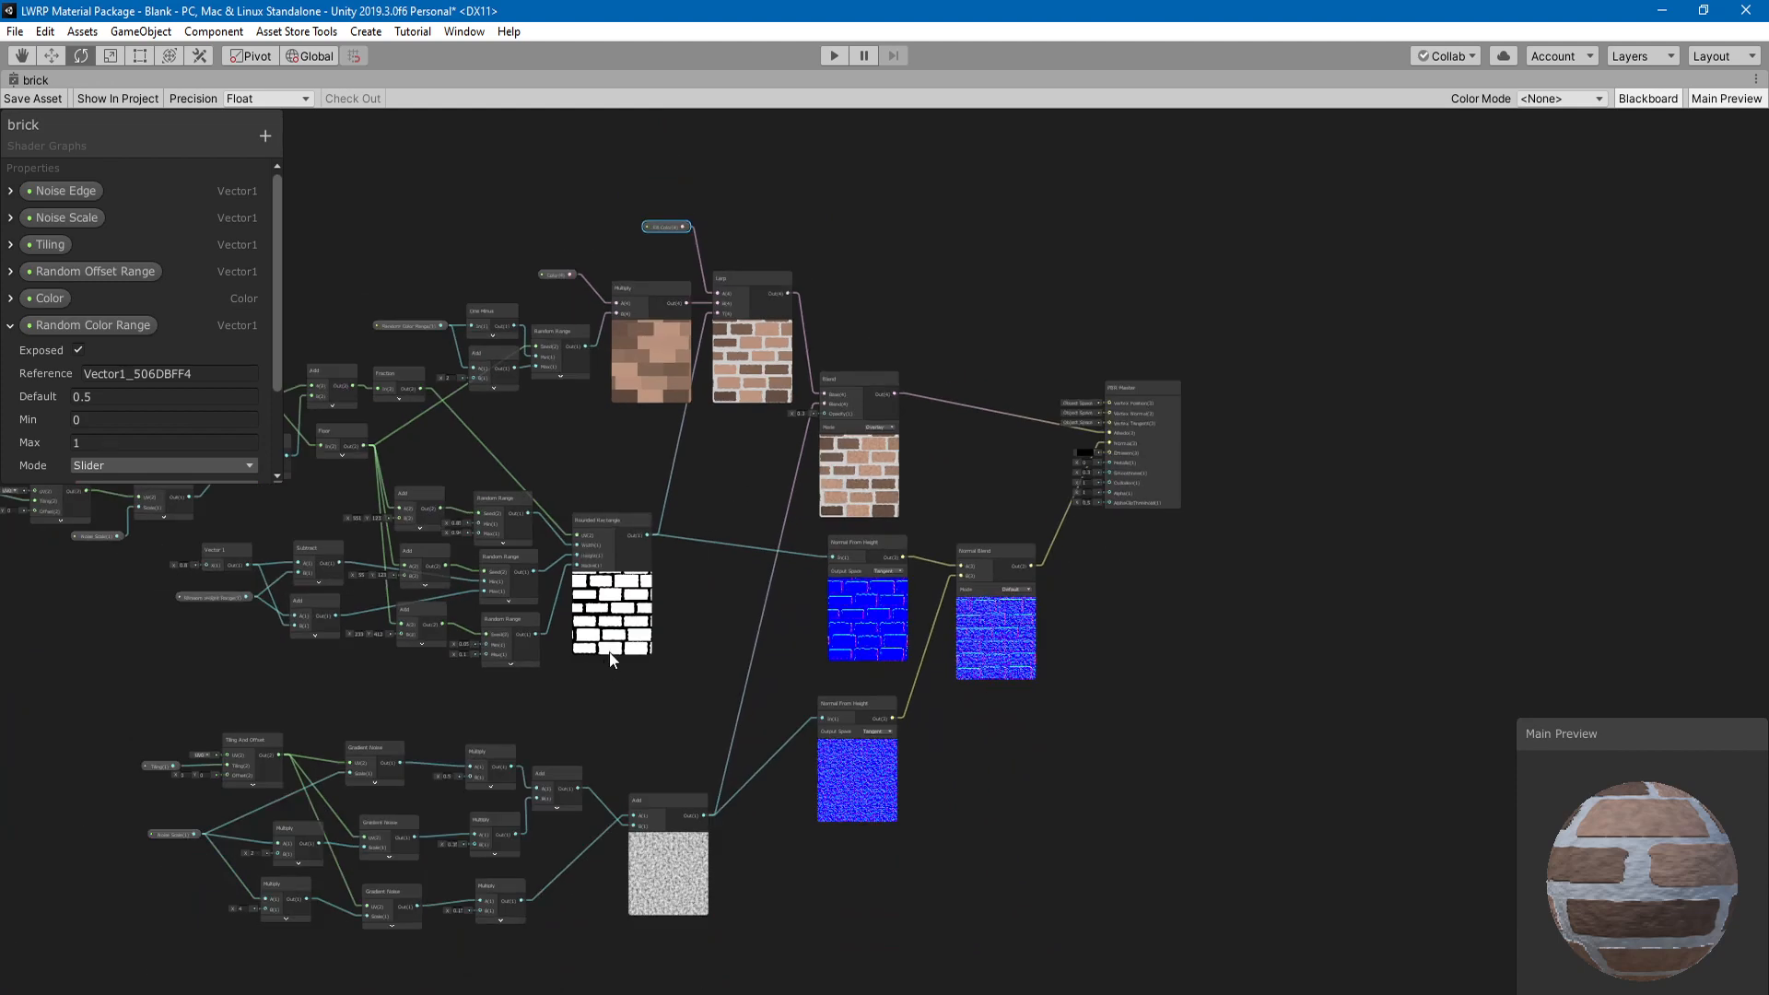
{"action": "middle_click_drag", "start_coordinate": [547, 740], "coordinate": [928, 508]}
{"action": "scroll", "coordinate": [926, 507], "scroll_direction": "up", "scroll_amount": 5}
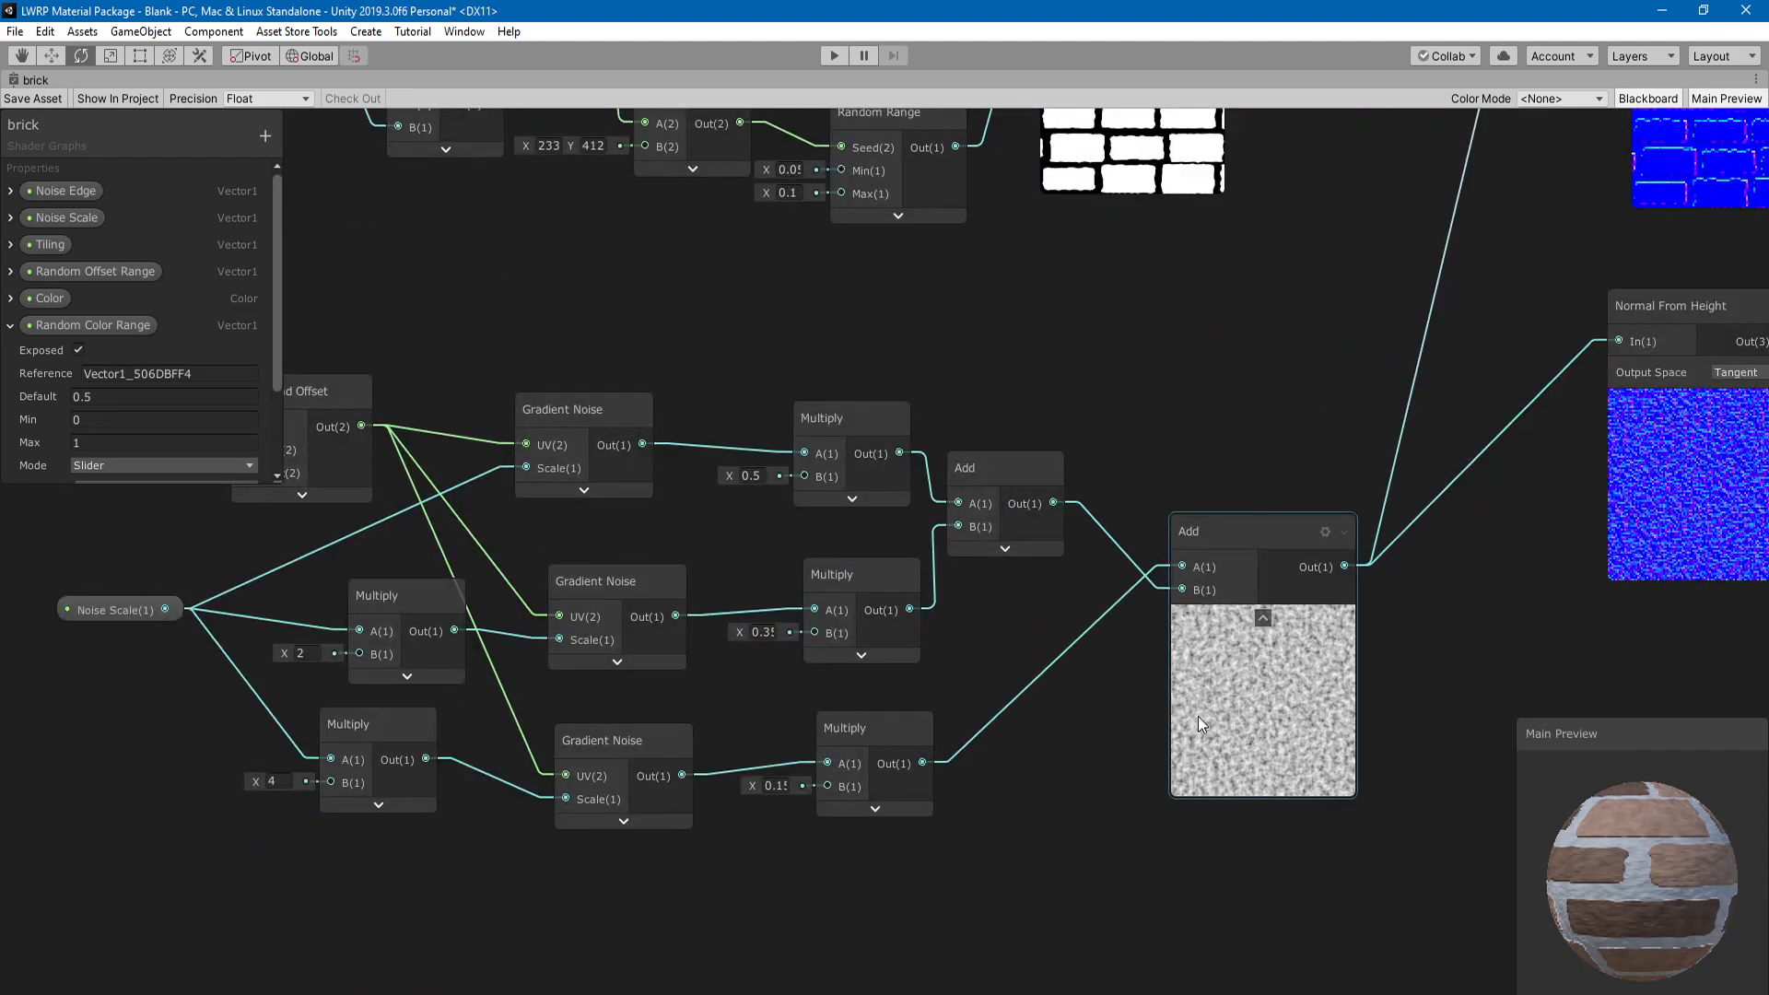
{"action": "middle_click_drag", "start_coordinate": [819, 712], "coordinate": [1008, 776]}
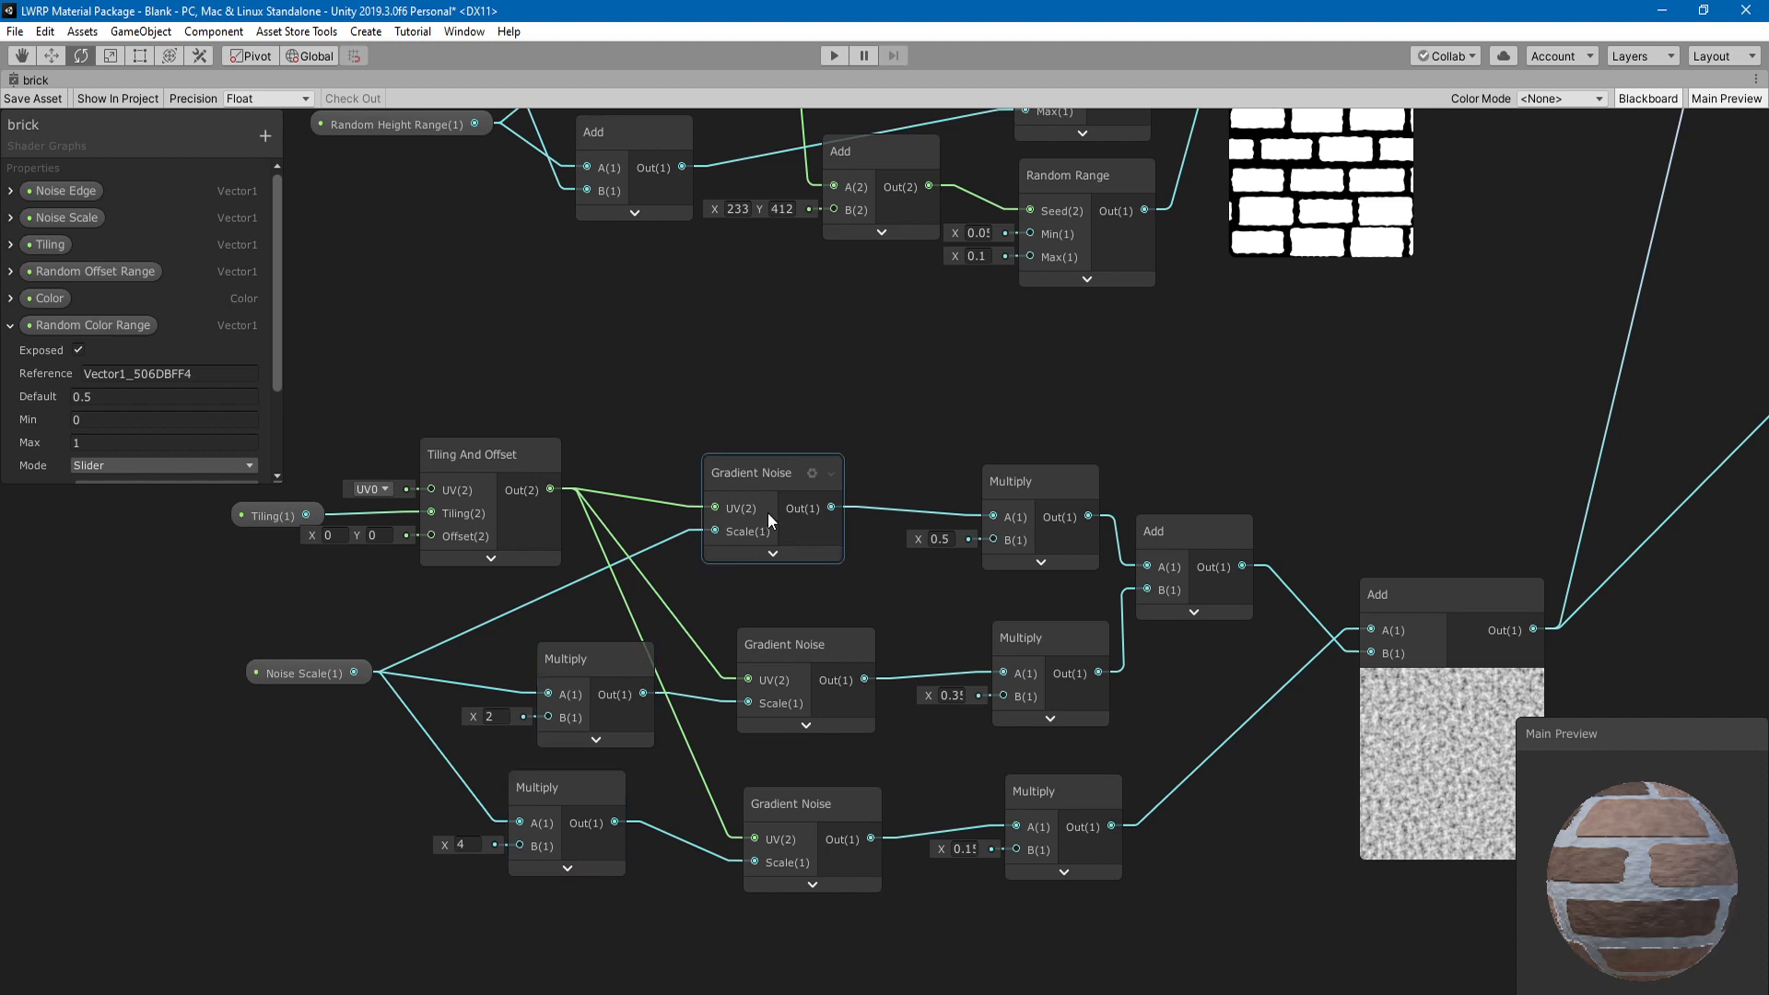
{"action": "left_click_drag", "start_coordinate": [766, 512], "coordinate": [771, 512]}
{"action": "left_click_drag", "start_coordinate": [315, 670], "coordinate": [323, 665]}
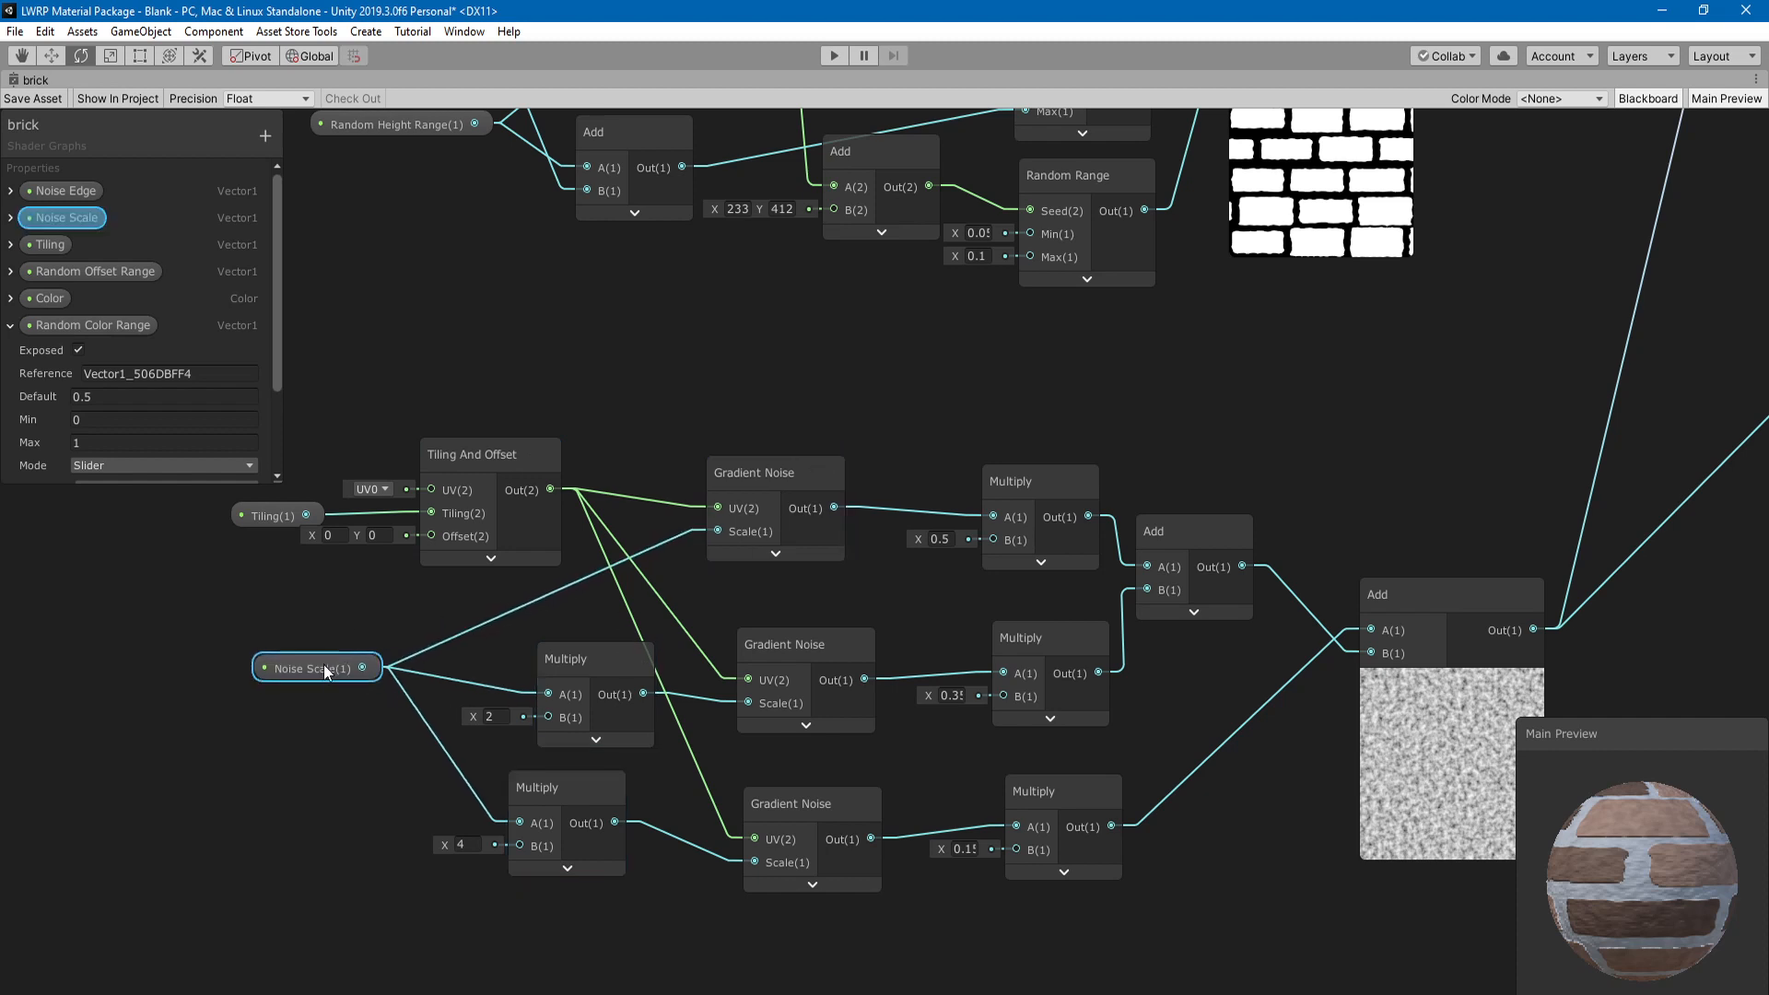
{"action": "left_click_drag", "start_coordinate": [745, 672], "coordinate": [732, 672]}
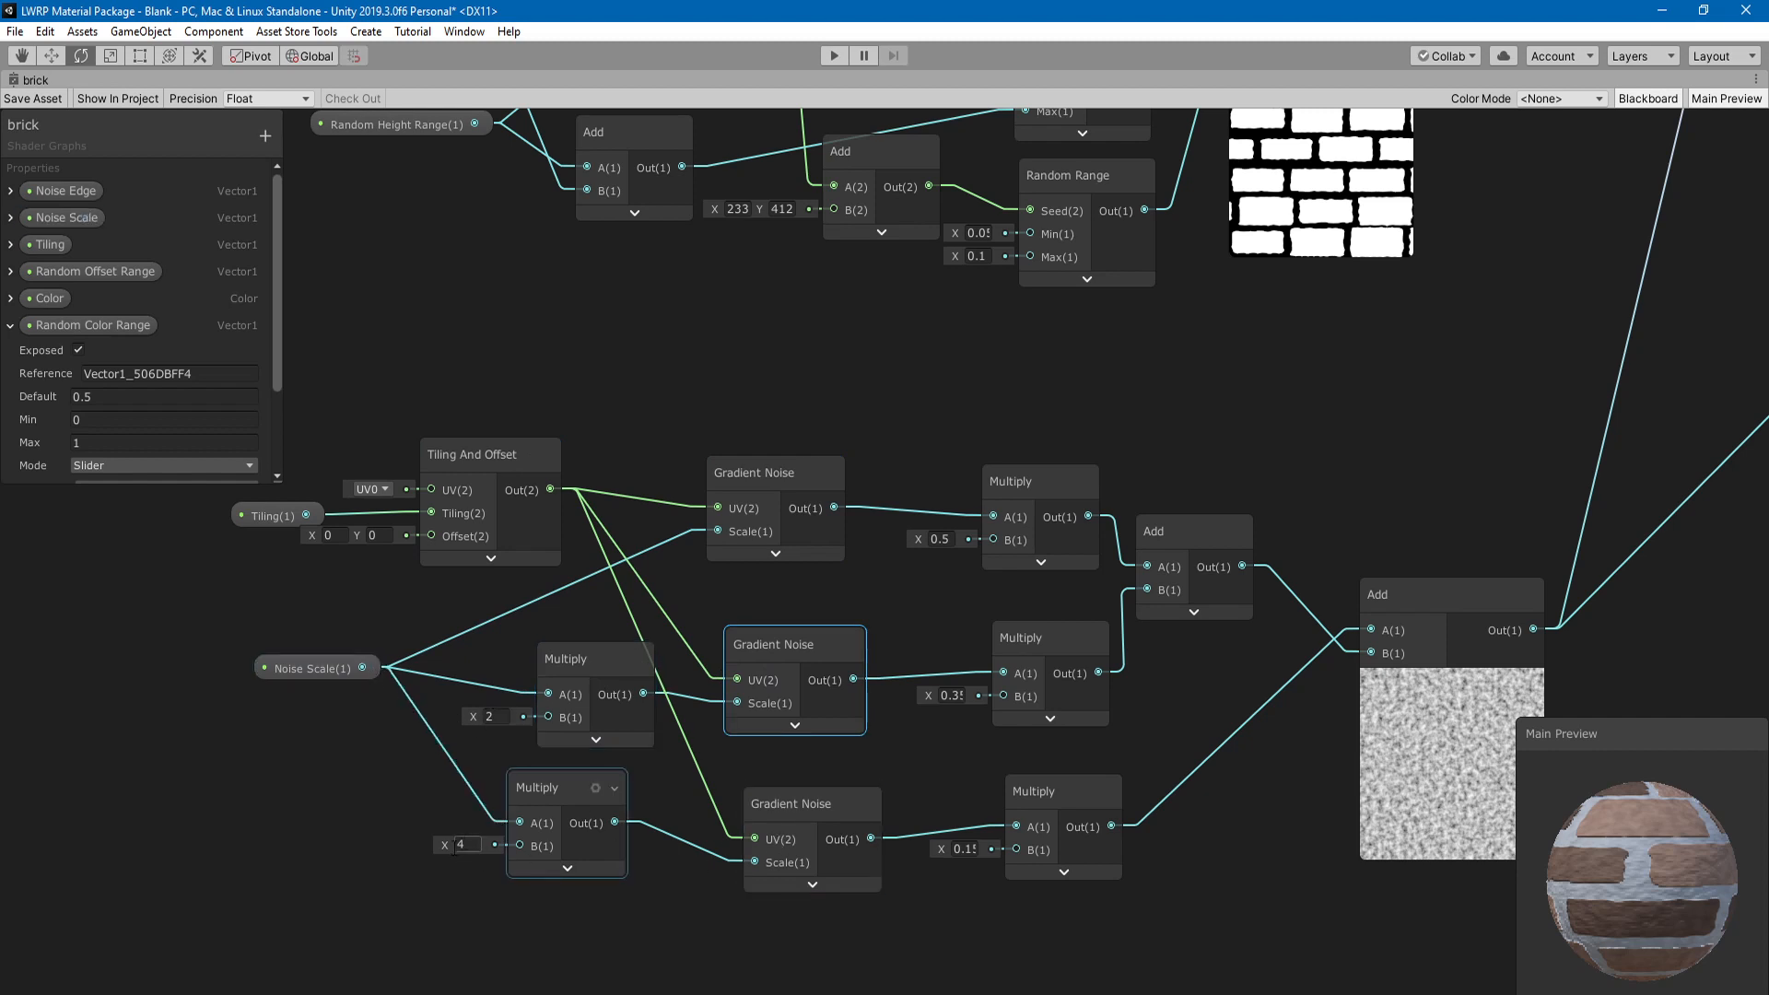
- Nudge the Overlay Blend node slightly up and lower its Opacity to about 0.28
{"action": "middle_click_drag", "start_coordinate": [801, 667], "coordinate": [562, 691]}
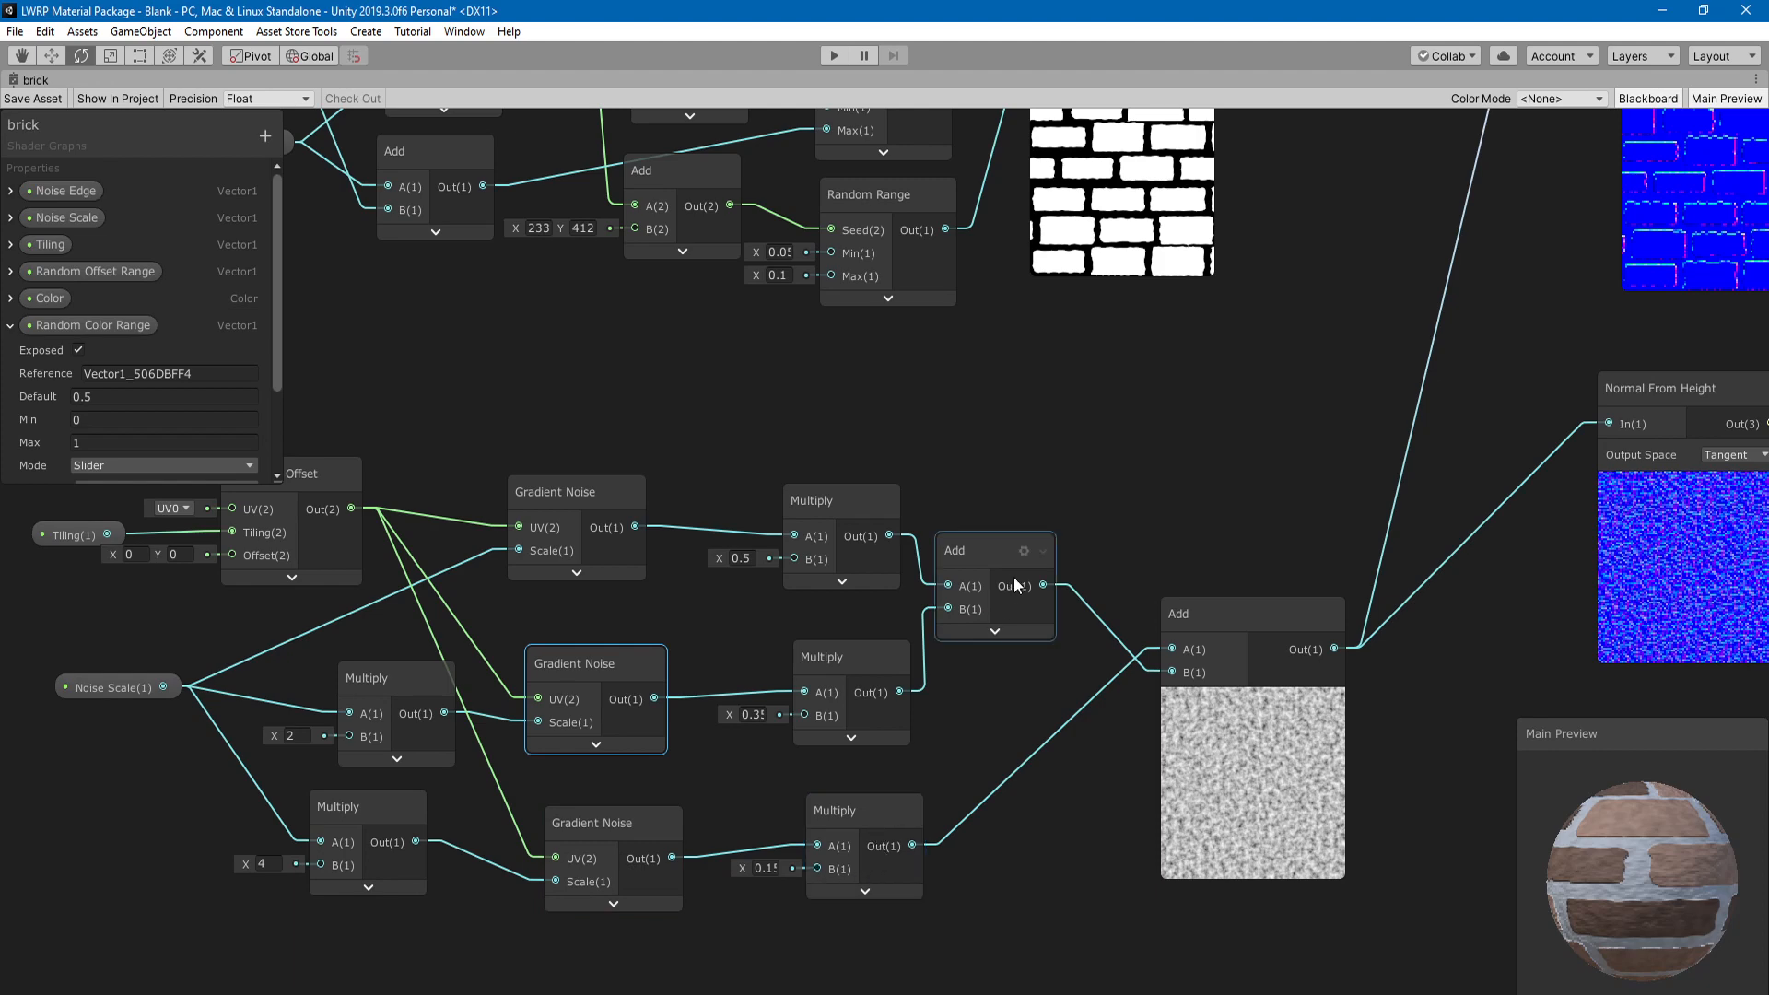
{"action": "middle_click_drag", "start_coordinate": [1215, 790], "coordinate": [1039, 767]}
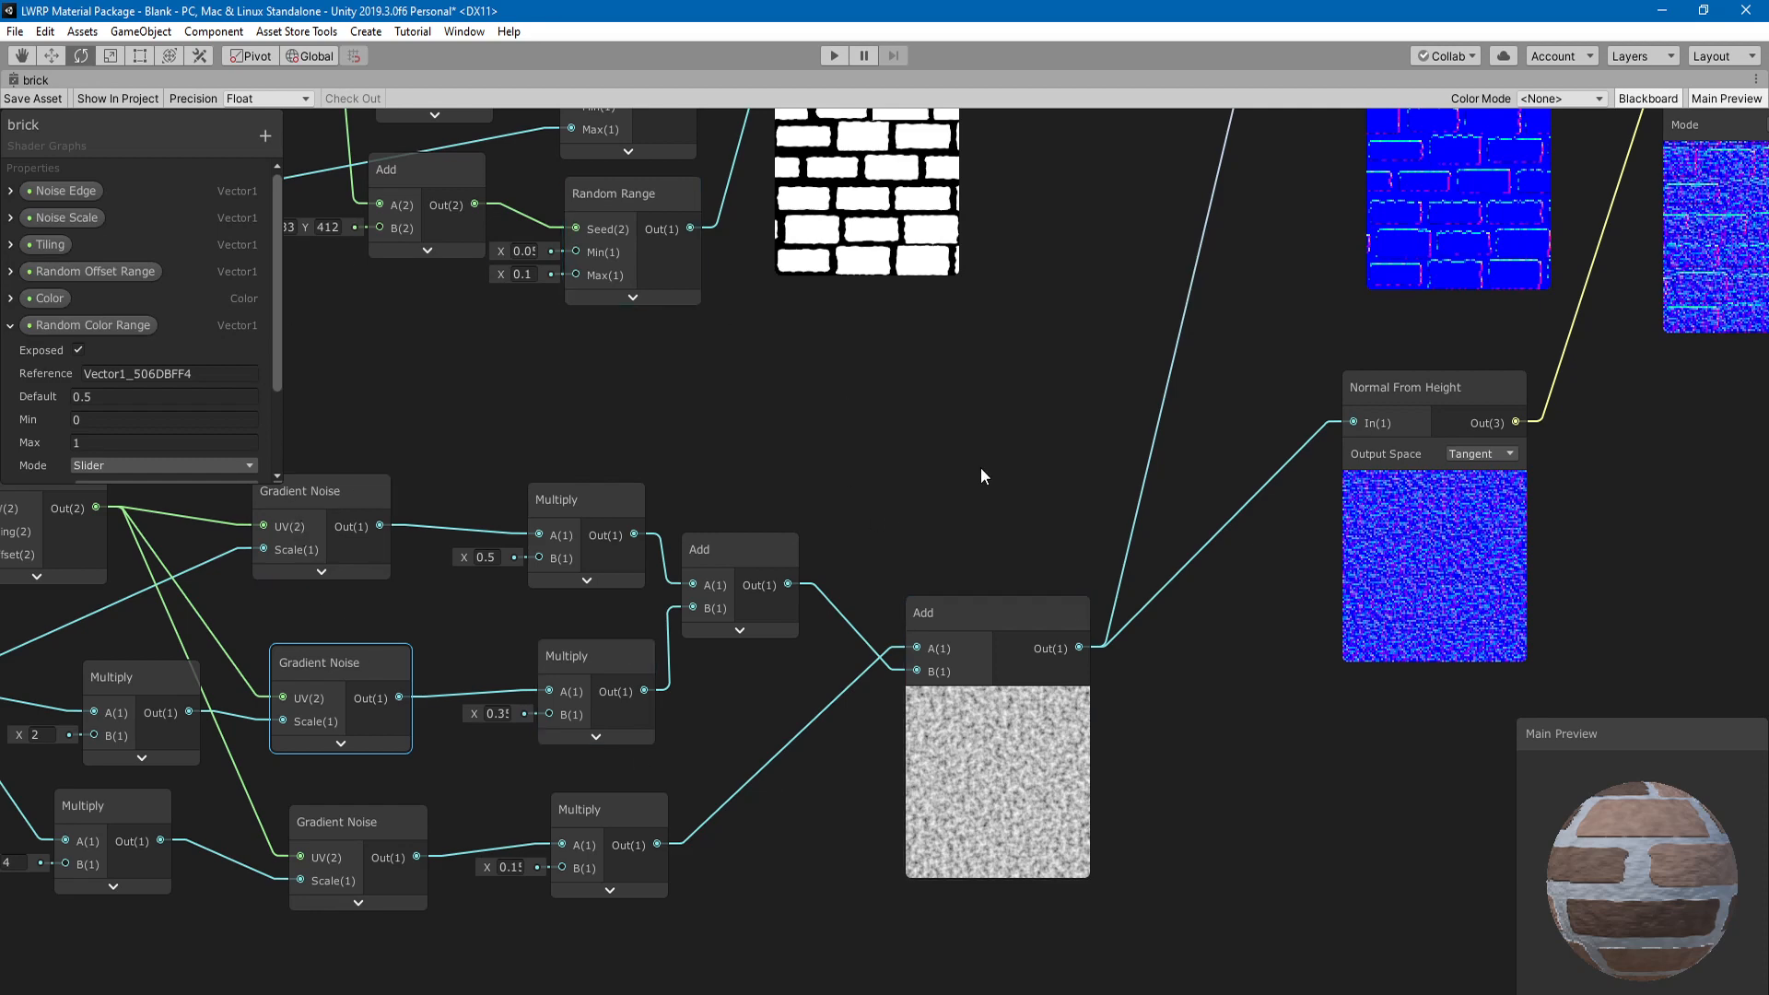
{"action": "scroll", "coordinate": [980, 468], "scroll_direction": "down", "scroll_amount": 1}
{"action": "middle_click_drag", "start_coordinate": [1056, 441], "coordinate": [681, 737]}
{"action": "scroll", "coordinate": [682, 737], "scroll_direction": "down", "scroll_amount": 1}
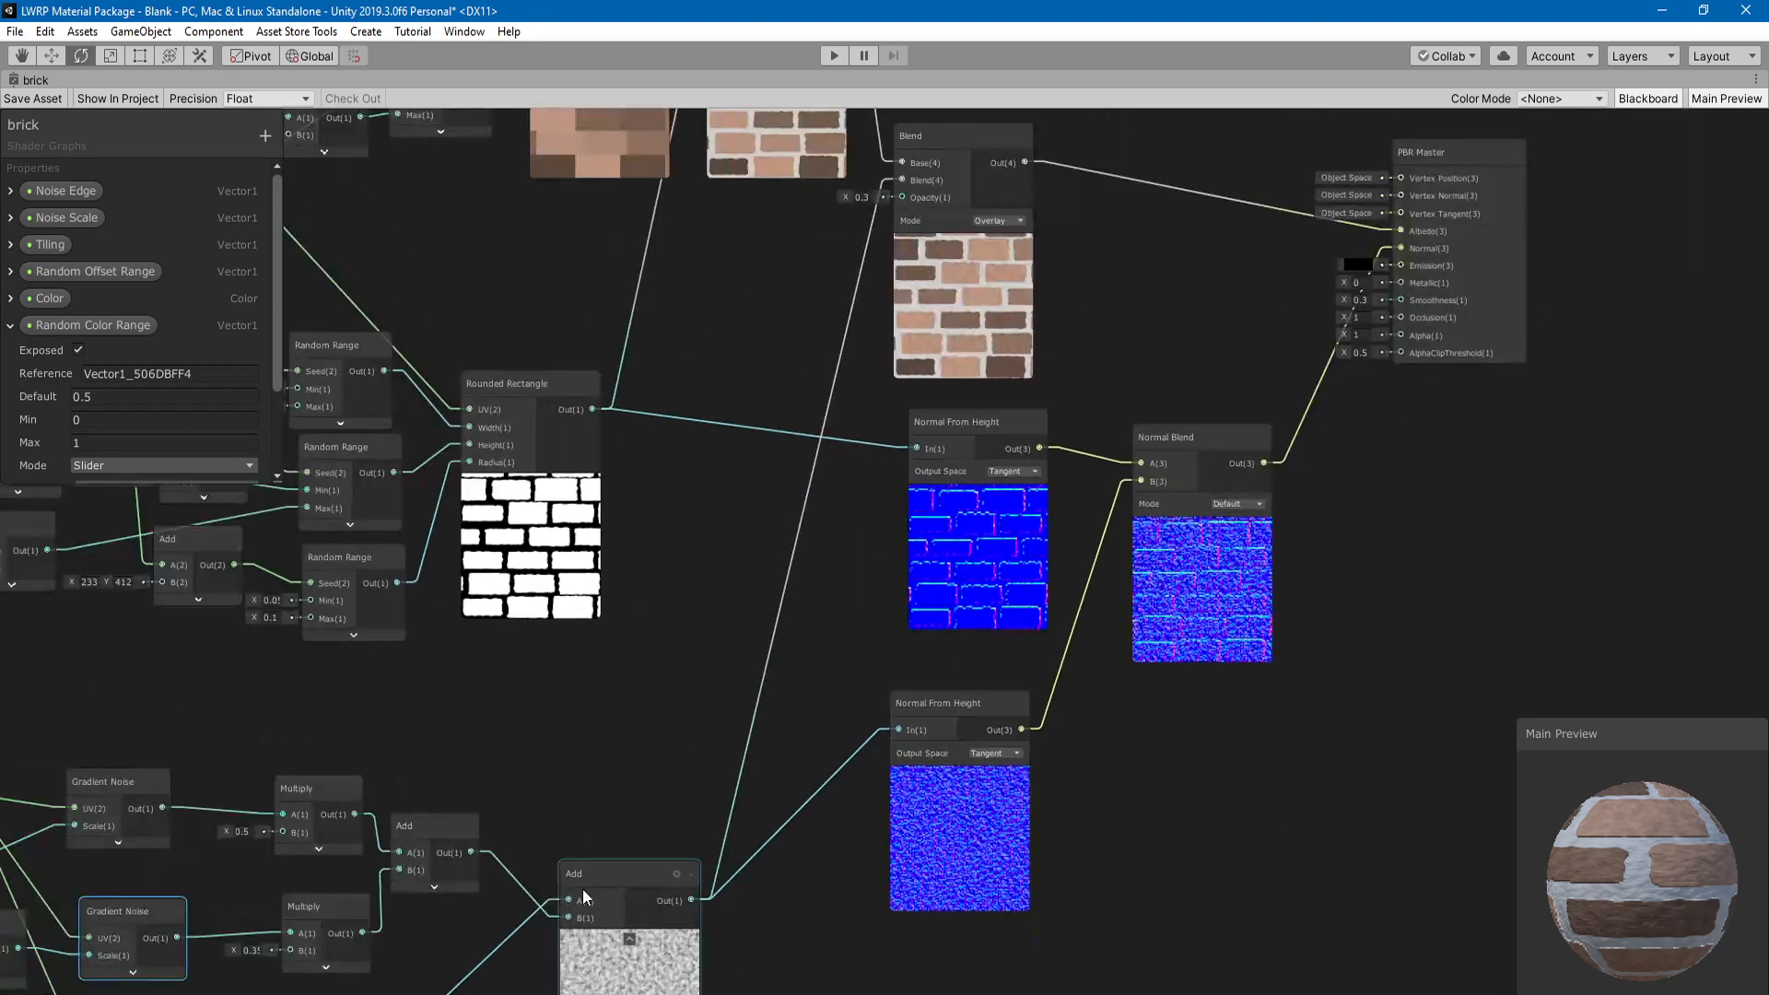
{"action": "scroll", "coordinate": [710, 766], "scroll_direction": "down", "scroll_amount": 1}
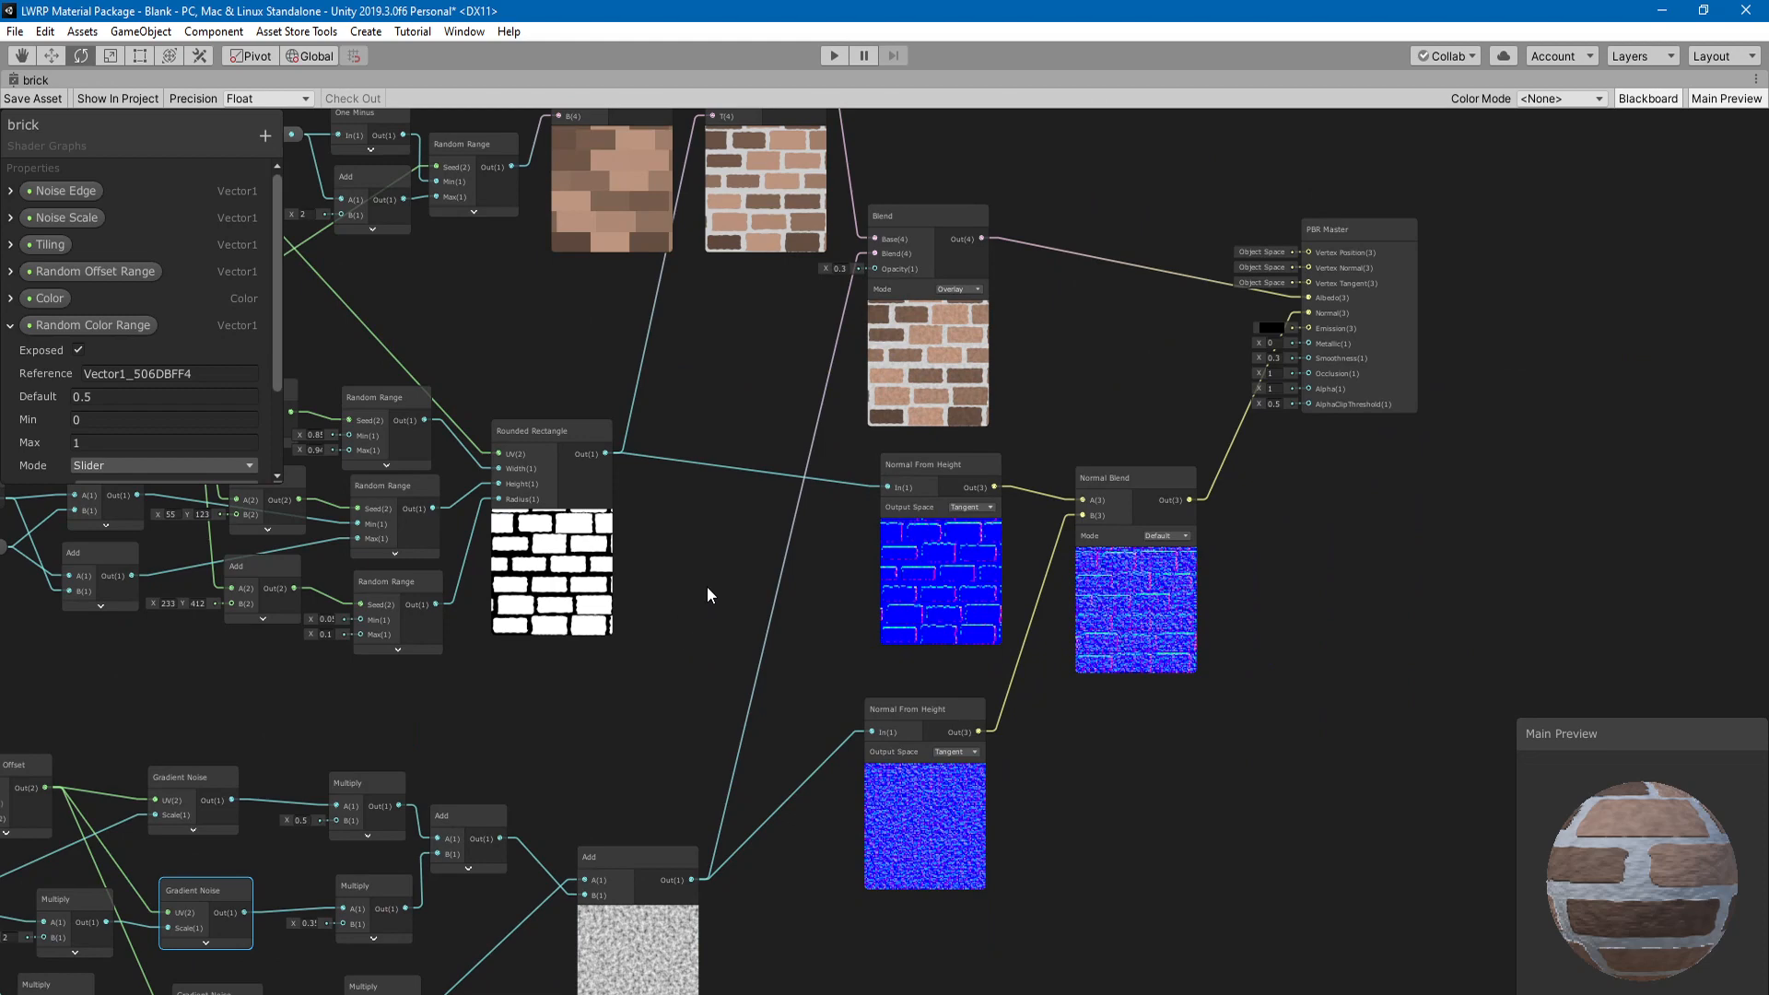
{"action": "middle_click_drag", "start_coordinate": [710, 614], "coordinate": [632, 907]}
{"action": "scroll", "coordinate": [737, 737], "scroll_direction": "up", "scroll_amount": 3}
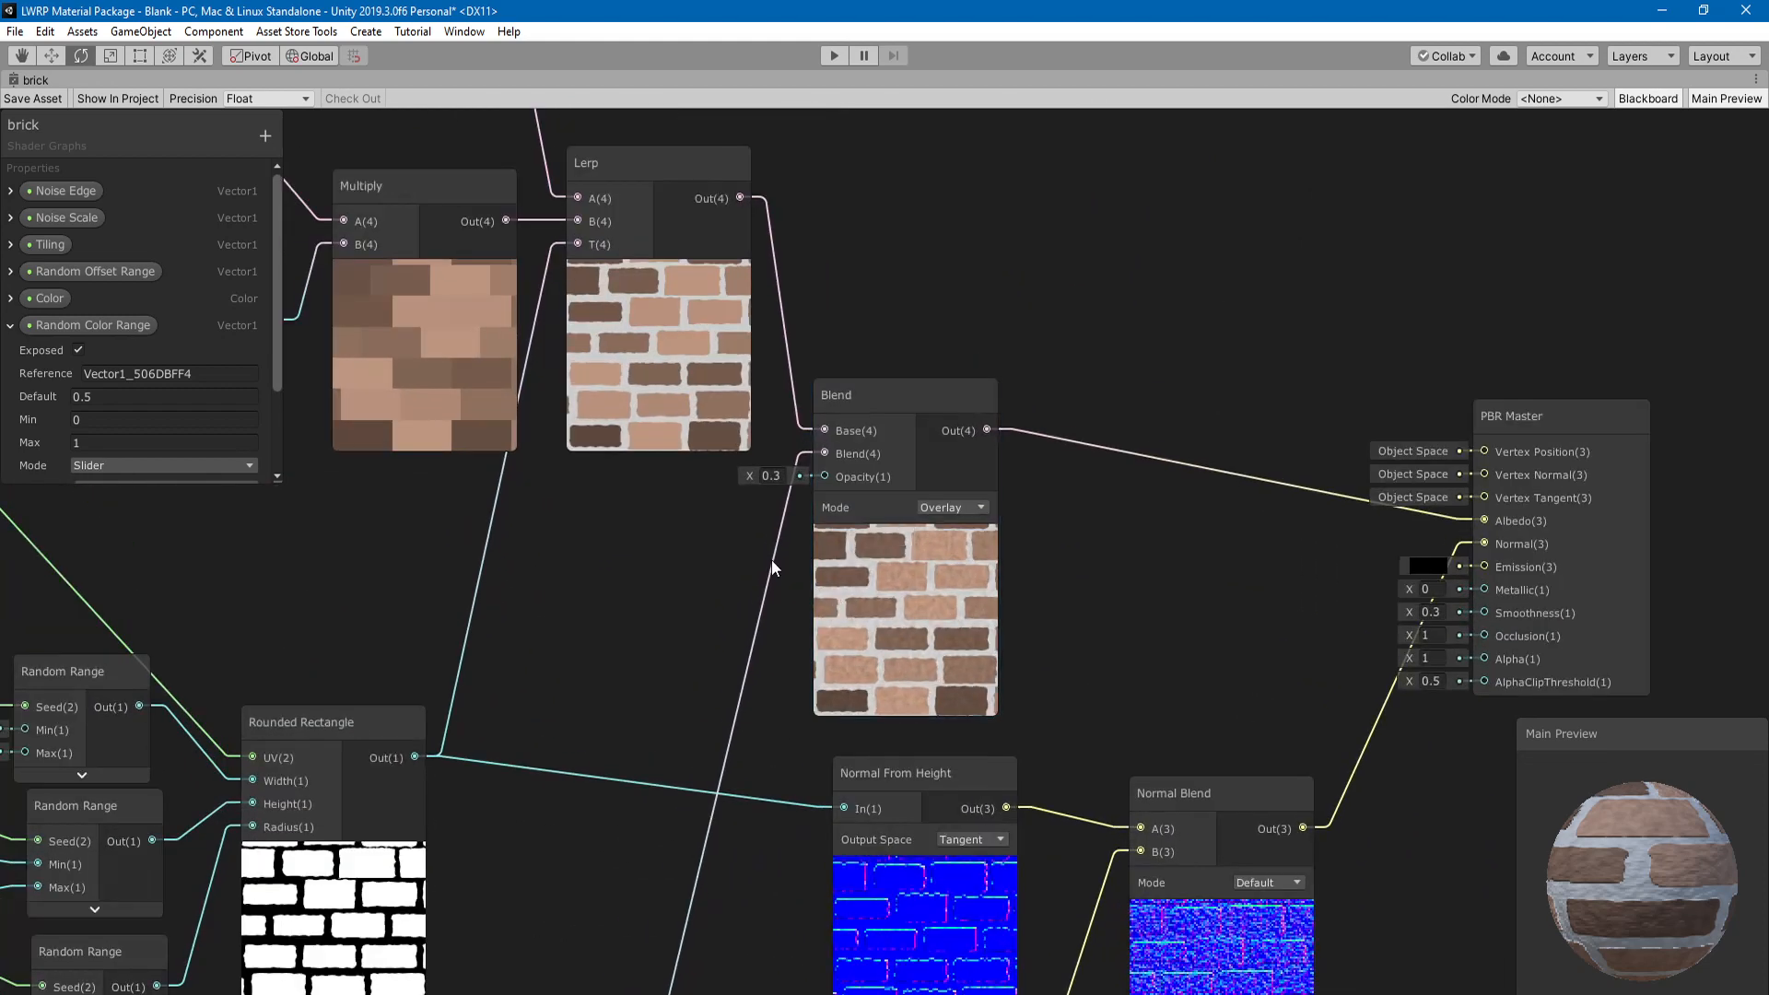
{"action": "middle_click_drag", "start_coordinate": [730, 550], "coordinate": [621, 722]}
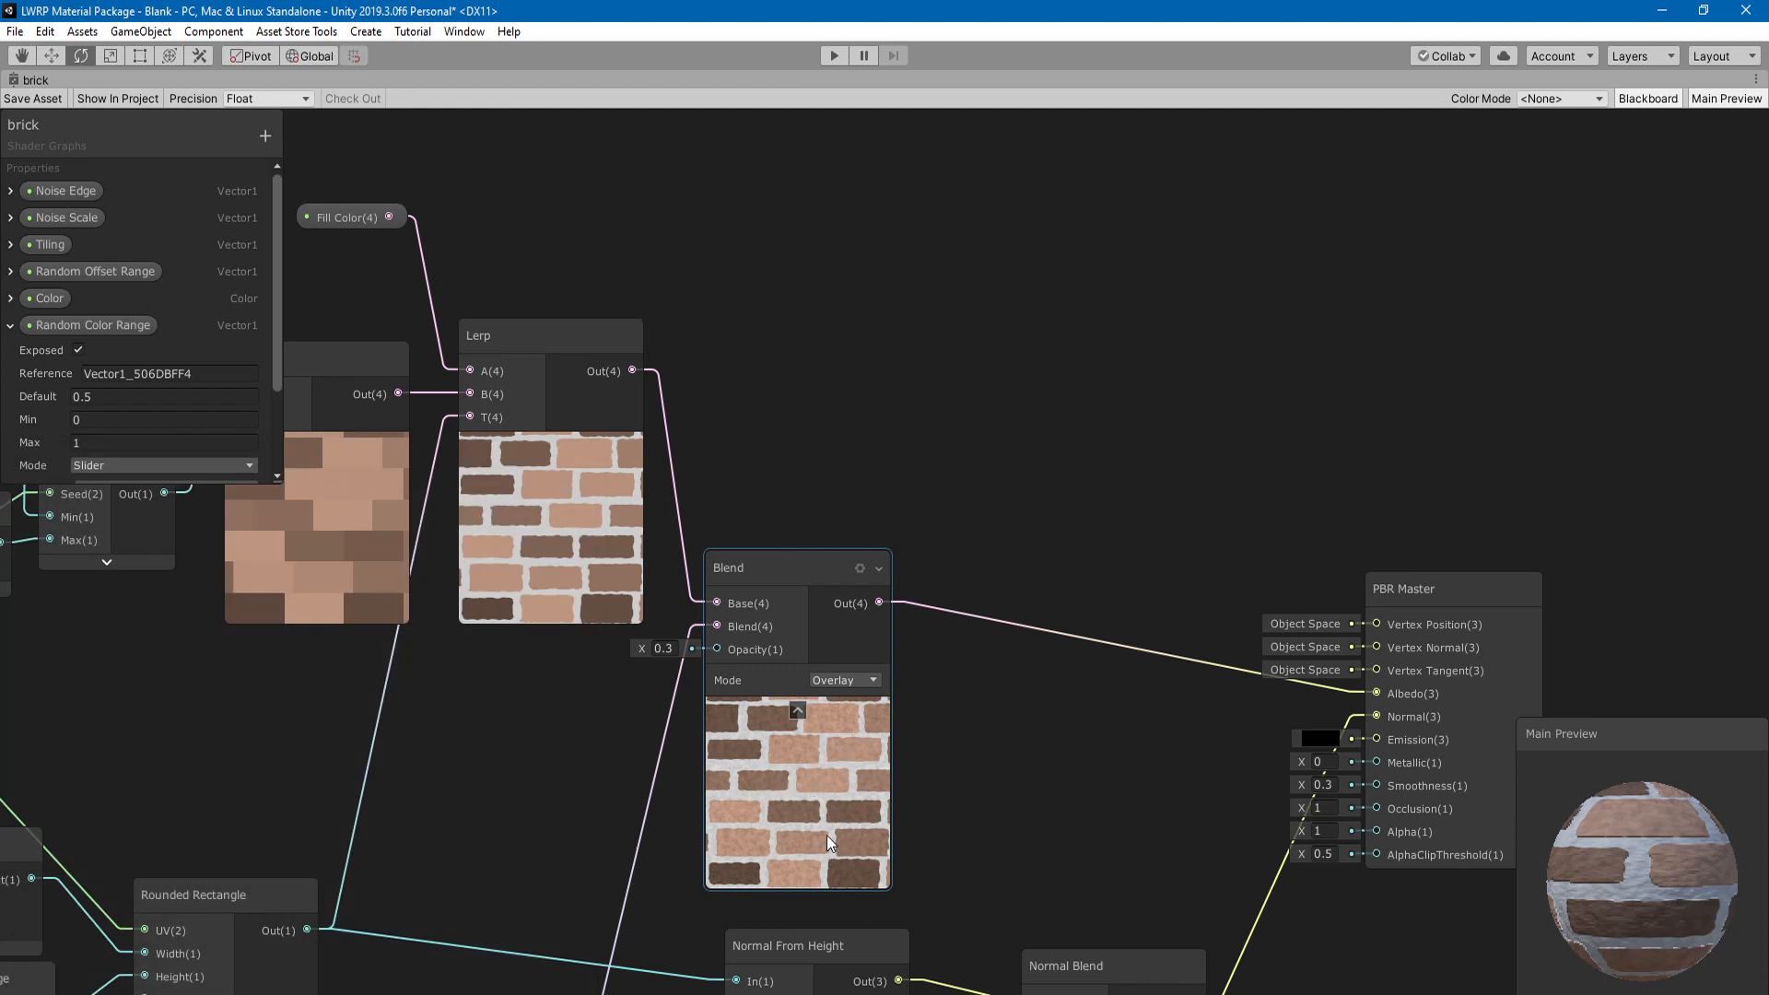
{"action": "left_click_drag", "start_coordinate": [761, 577], "coordinate": [761, 572]}
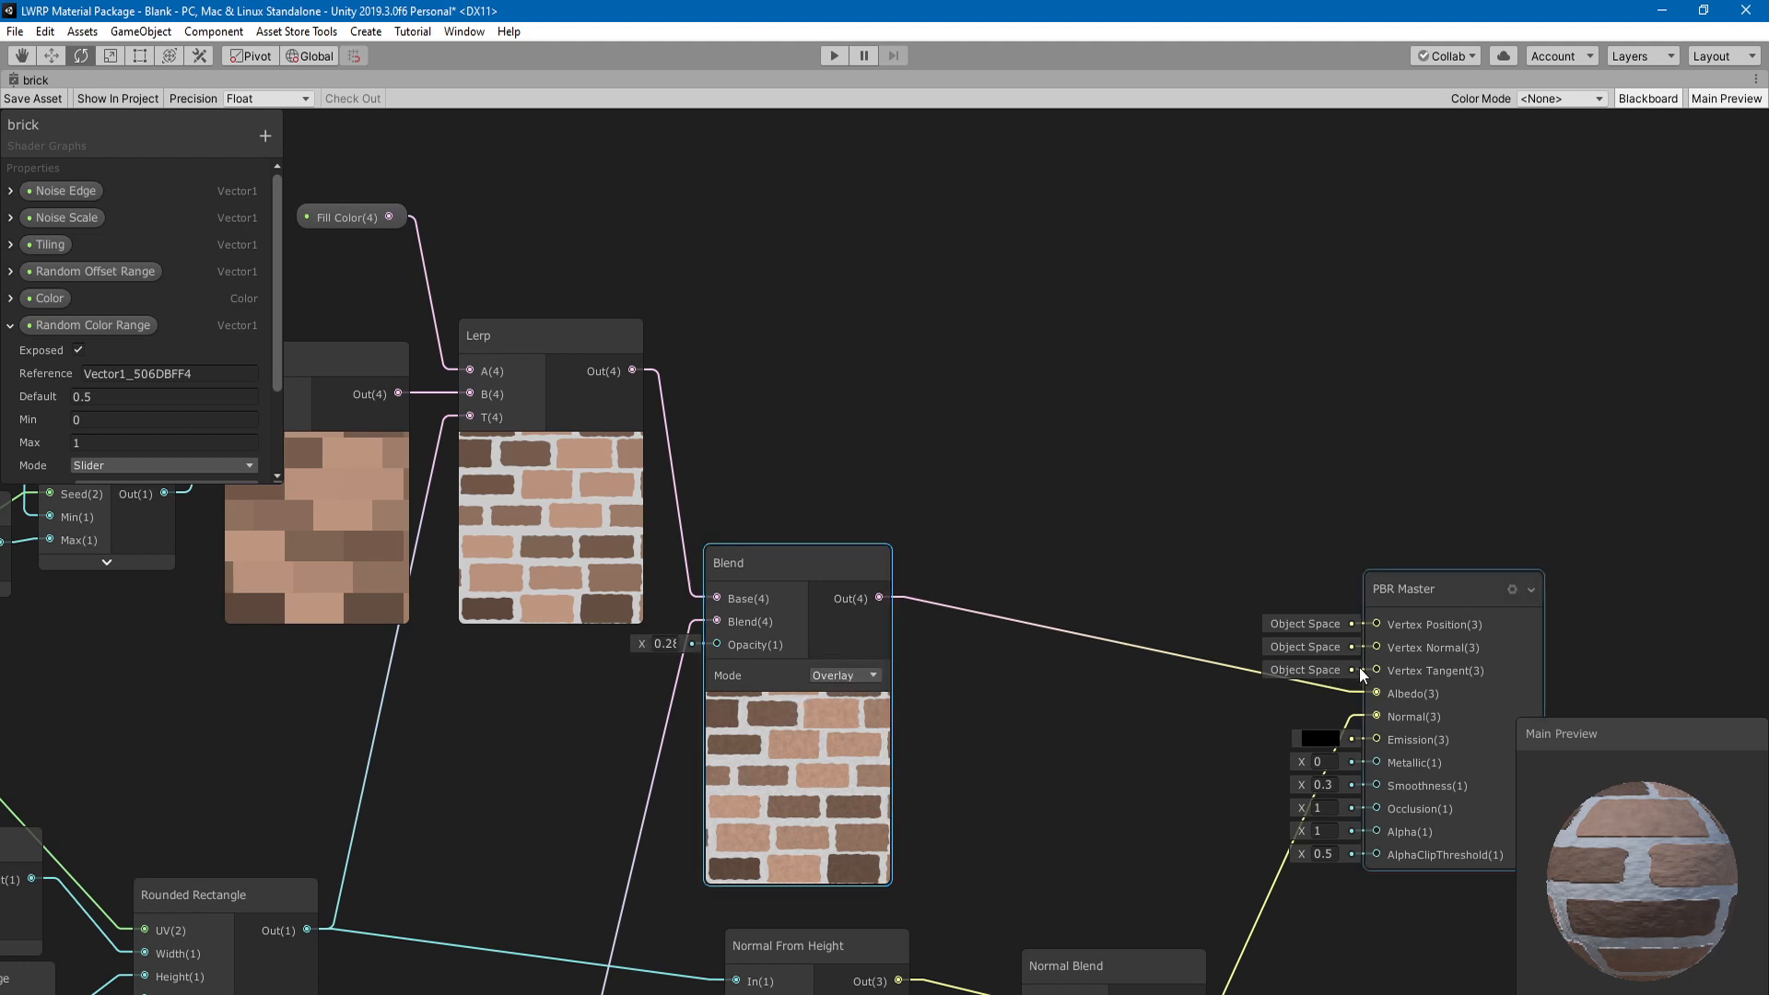
- Nudge the Rounded Rectangle node that feeds the first Normal From Height node slightly up and right
{"action": "middle_click_drag", "start_coordinate": [1042, 764], "coordinate": [1006, 267]}
{"action": "scroll", "coordinate": [814, 737], "scroll_direction": "down", "scroll_amount": 2}
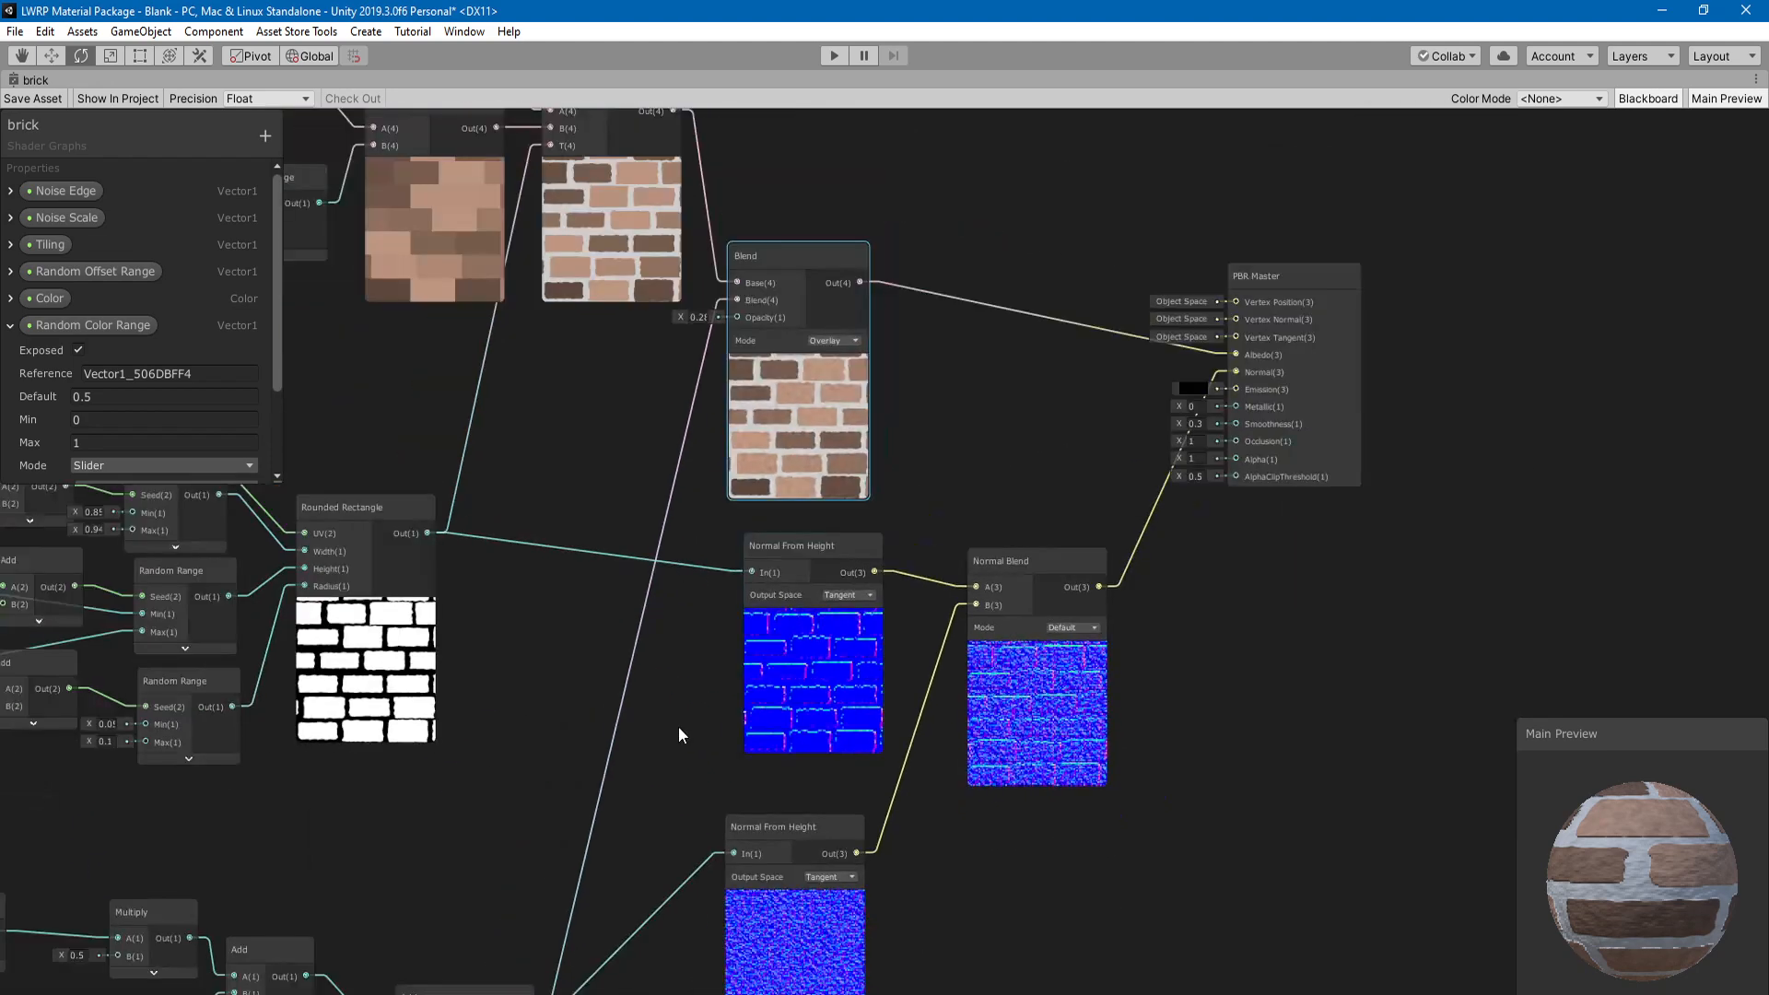
{"action": "scroll", "coordinate": [919, 650], "scroll_direction": "down", "scroll_amount": 1}
{"action": "middle_click_drag", "start_coordinate": [919, 649], "coordinate": [921, 556]}
{"action": "scroll", "coordinate": [553, 553], "scroll_direction": "up", "scroll_amount": 3}
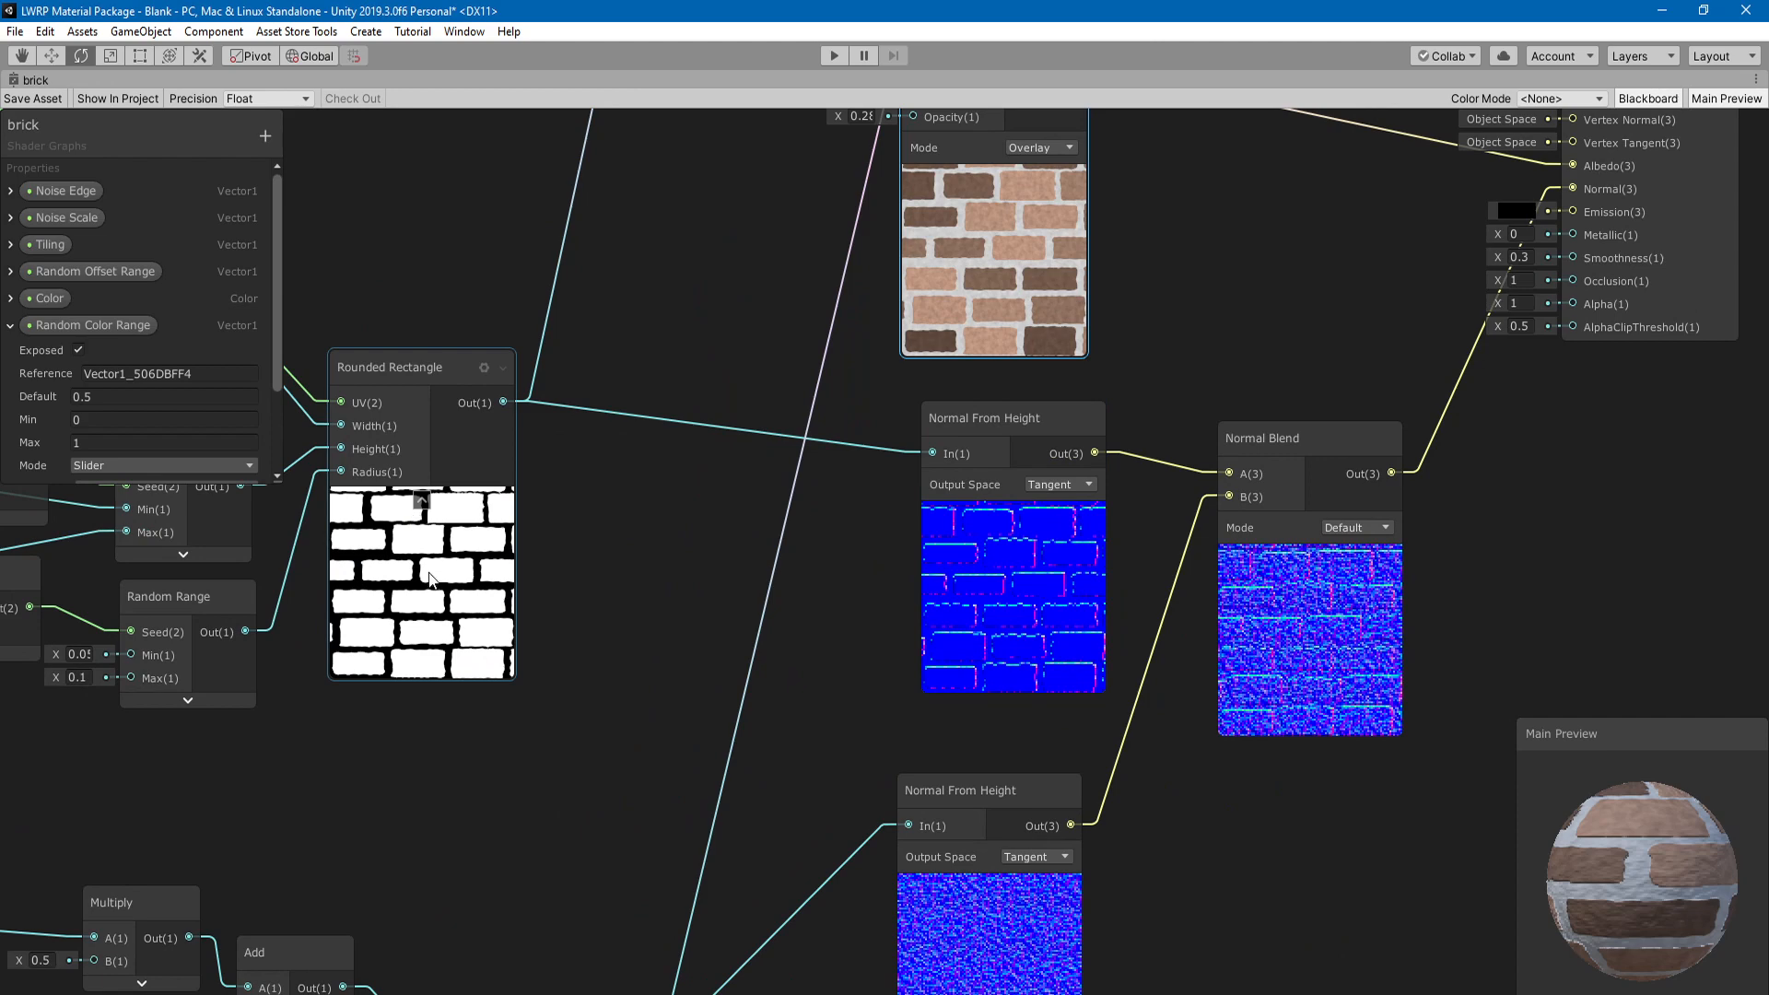
{"action": "left_click_drag", "start_coordinate": [417, 525], "coordinate": [421, 521]}
- Examine how the brick shape and noise pass through the Normal From Height nodes and Normal Blend into the PBR Master
{"action": "middle_click_drag", "start_coordinate": [981, 623], "coordinate": [795, 457]}
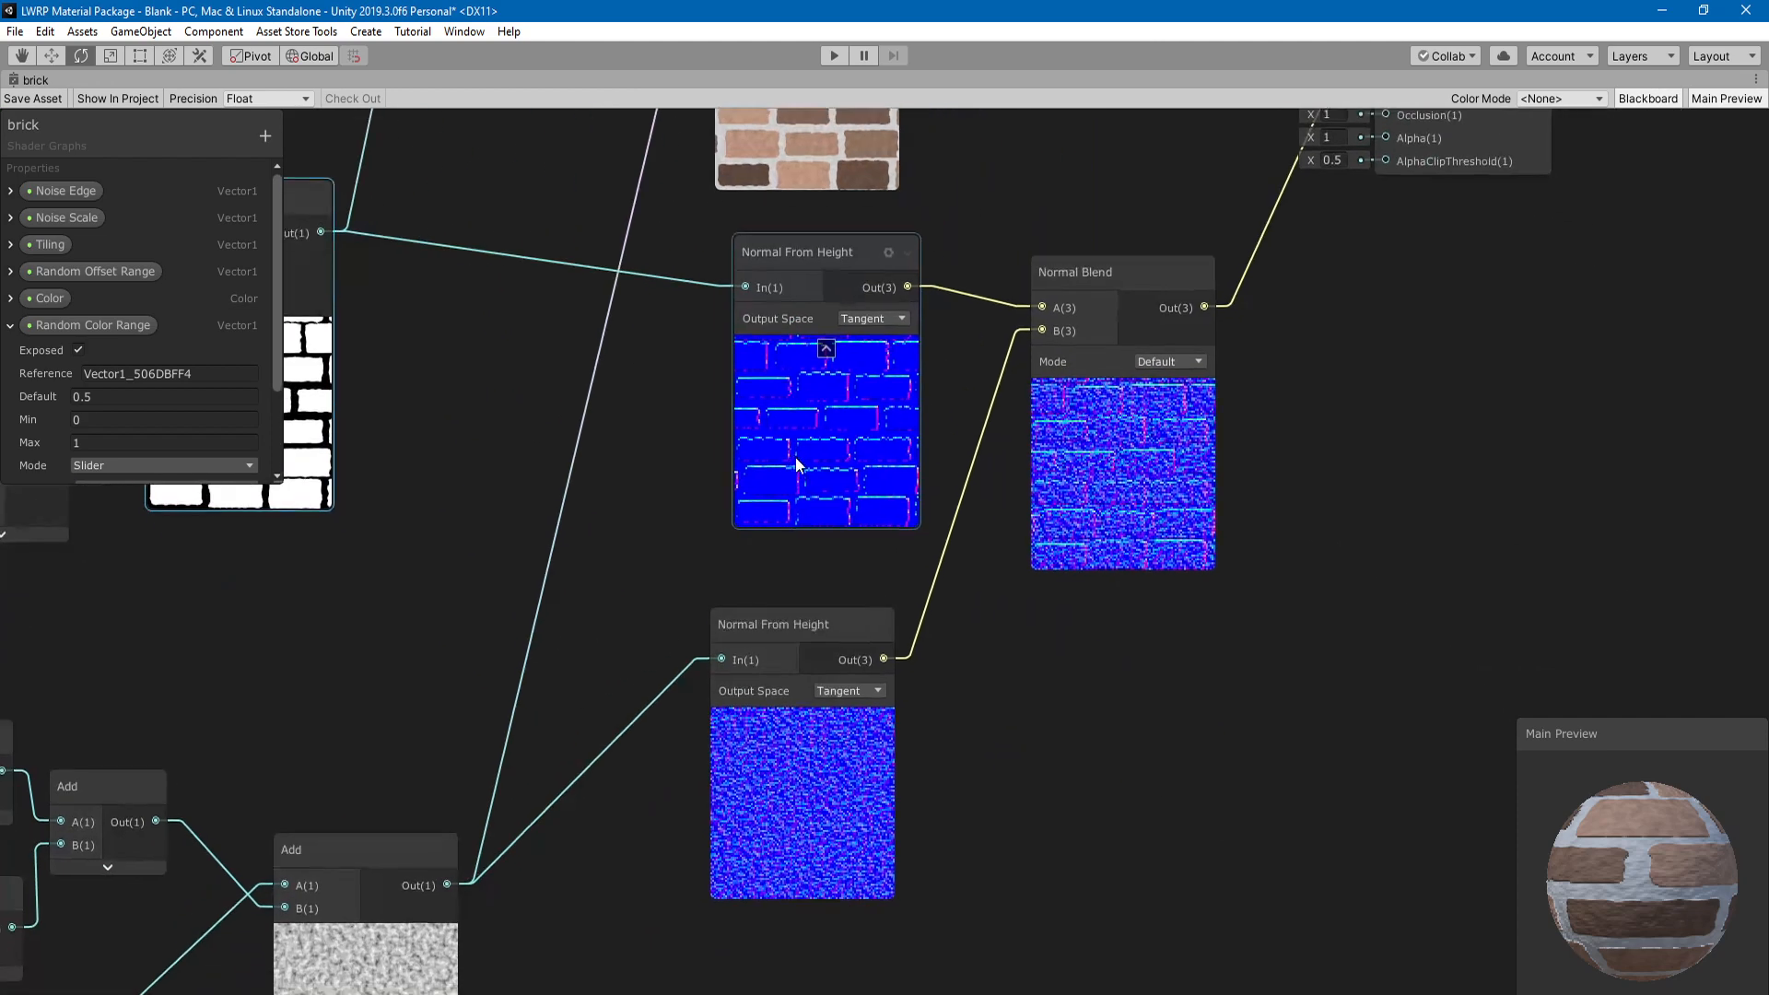
{"action": "middle_click_drag", "start_coordinate": [394, 903], "coordinate": [508, 772]}
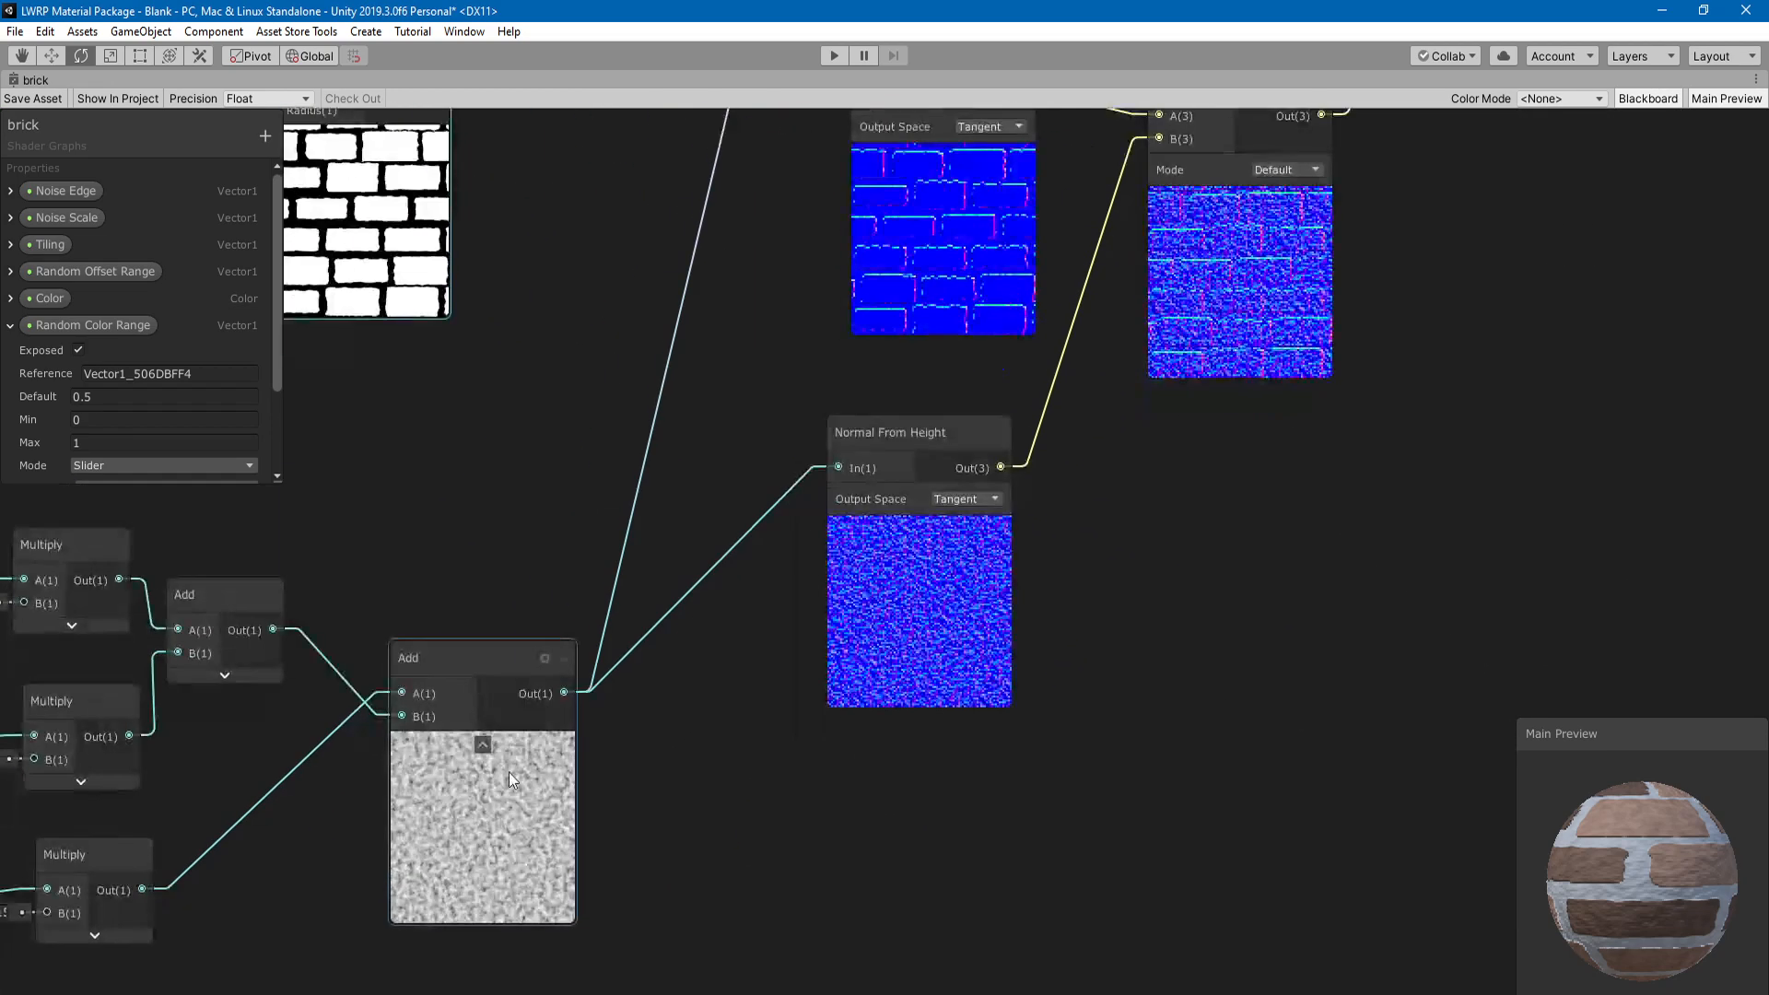
{"action": "middle_click_drag", "start_coordinate": [708, 544], "coordinate": [380, 993]}
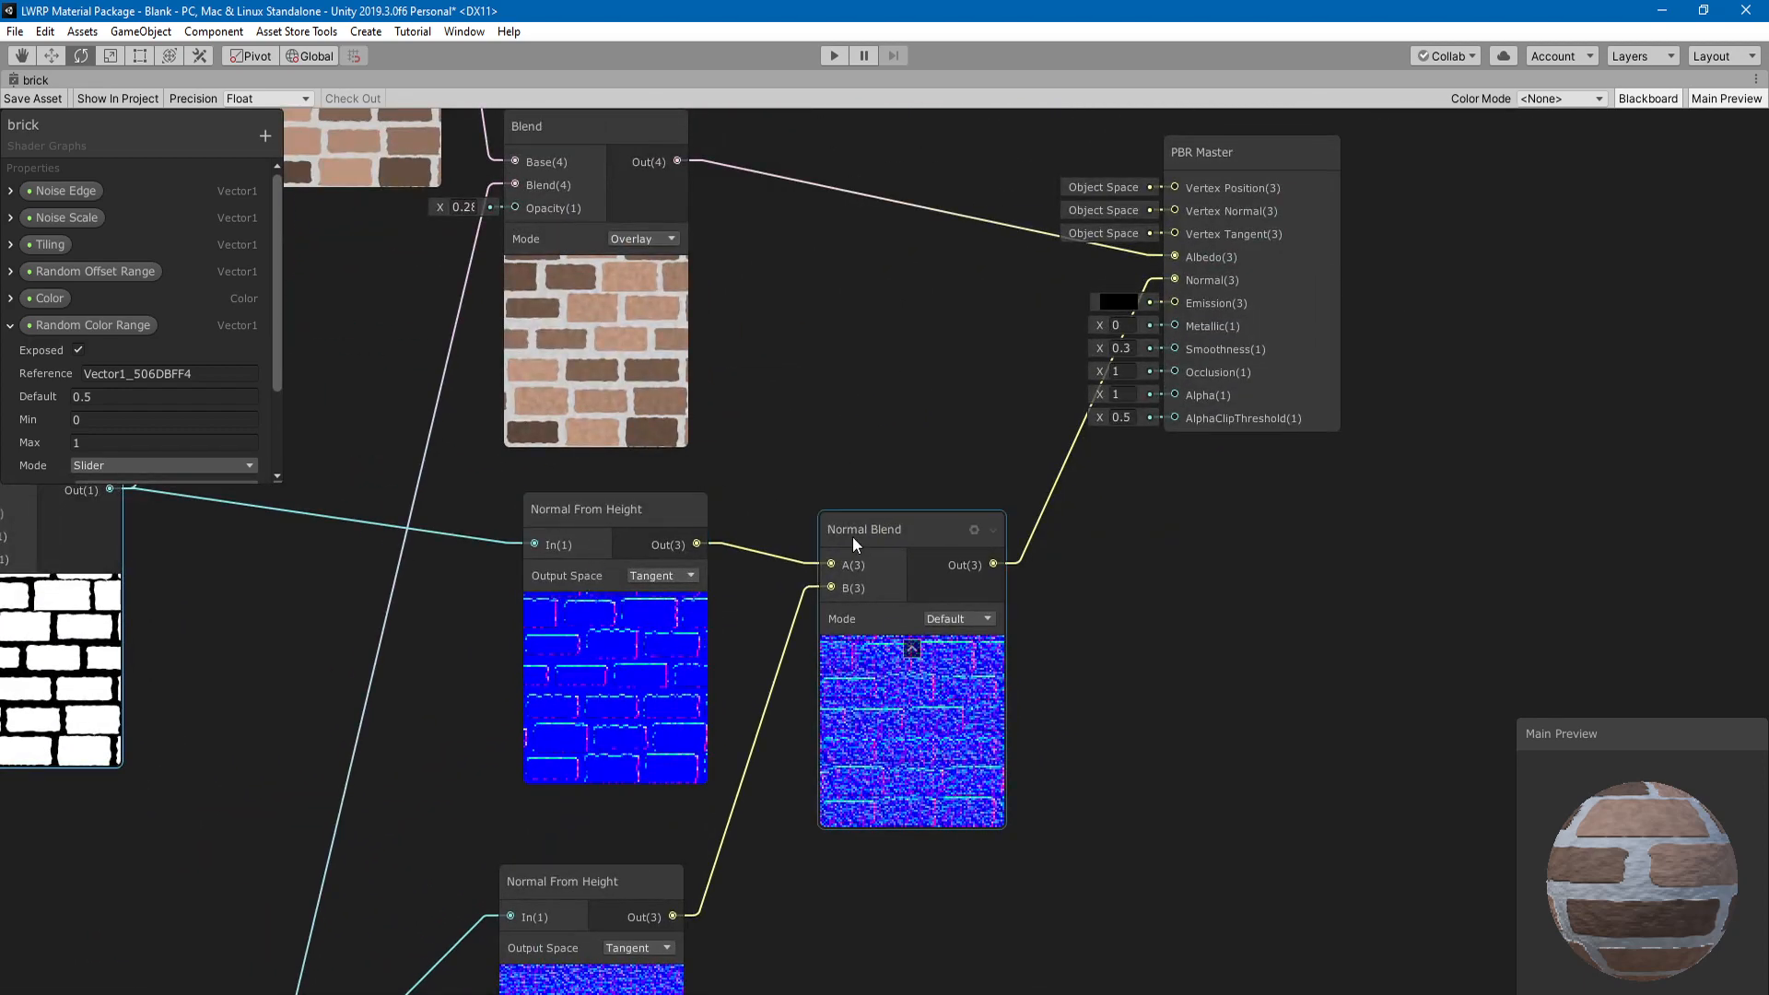
{"action": "middle_click_drag", "start_coordinate": [853, 537], "coordinate": [648, 676]}
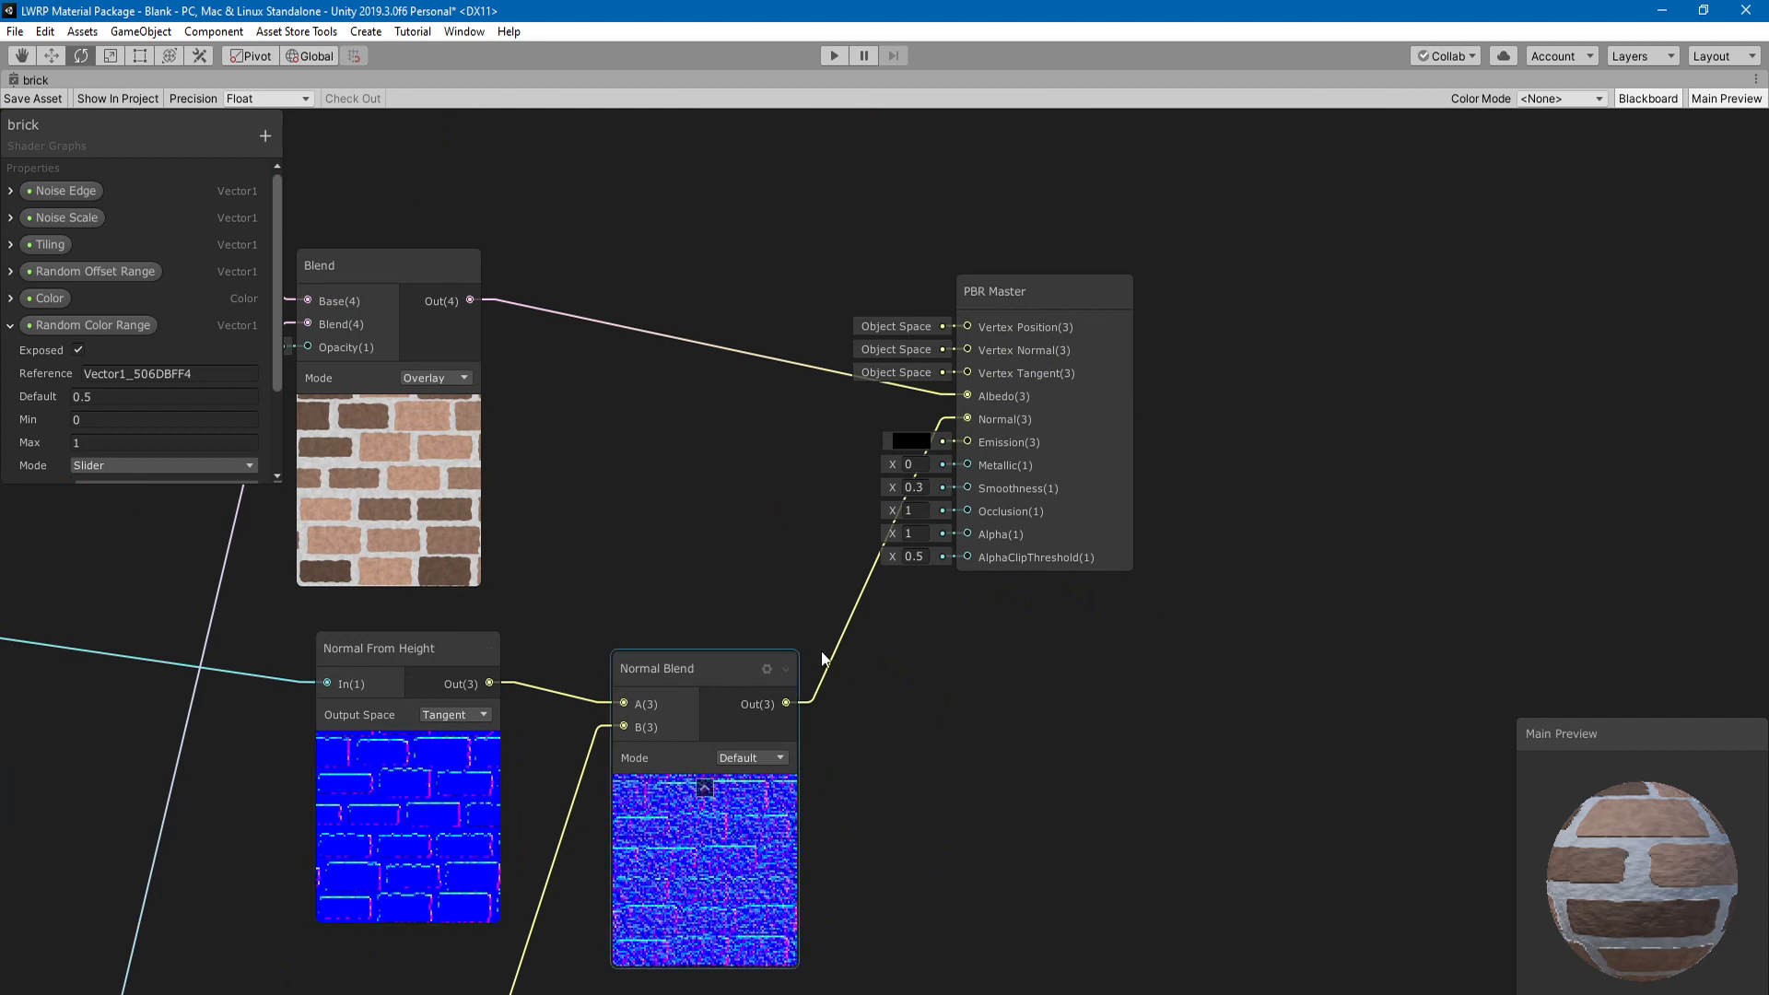
{"action": "middle_click_drag", "start_coordinate": [895, 589], "coordinate": [858, 761]}
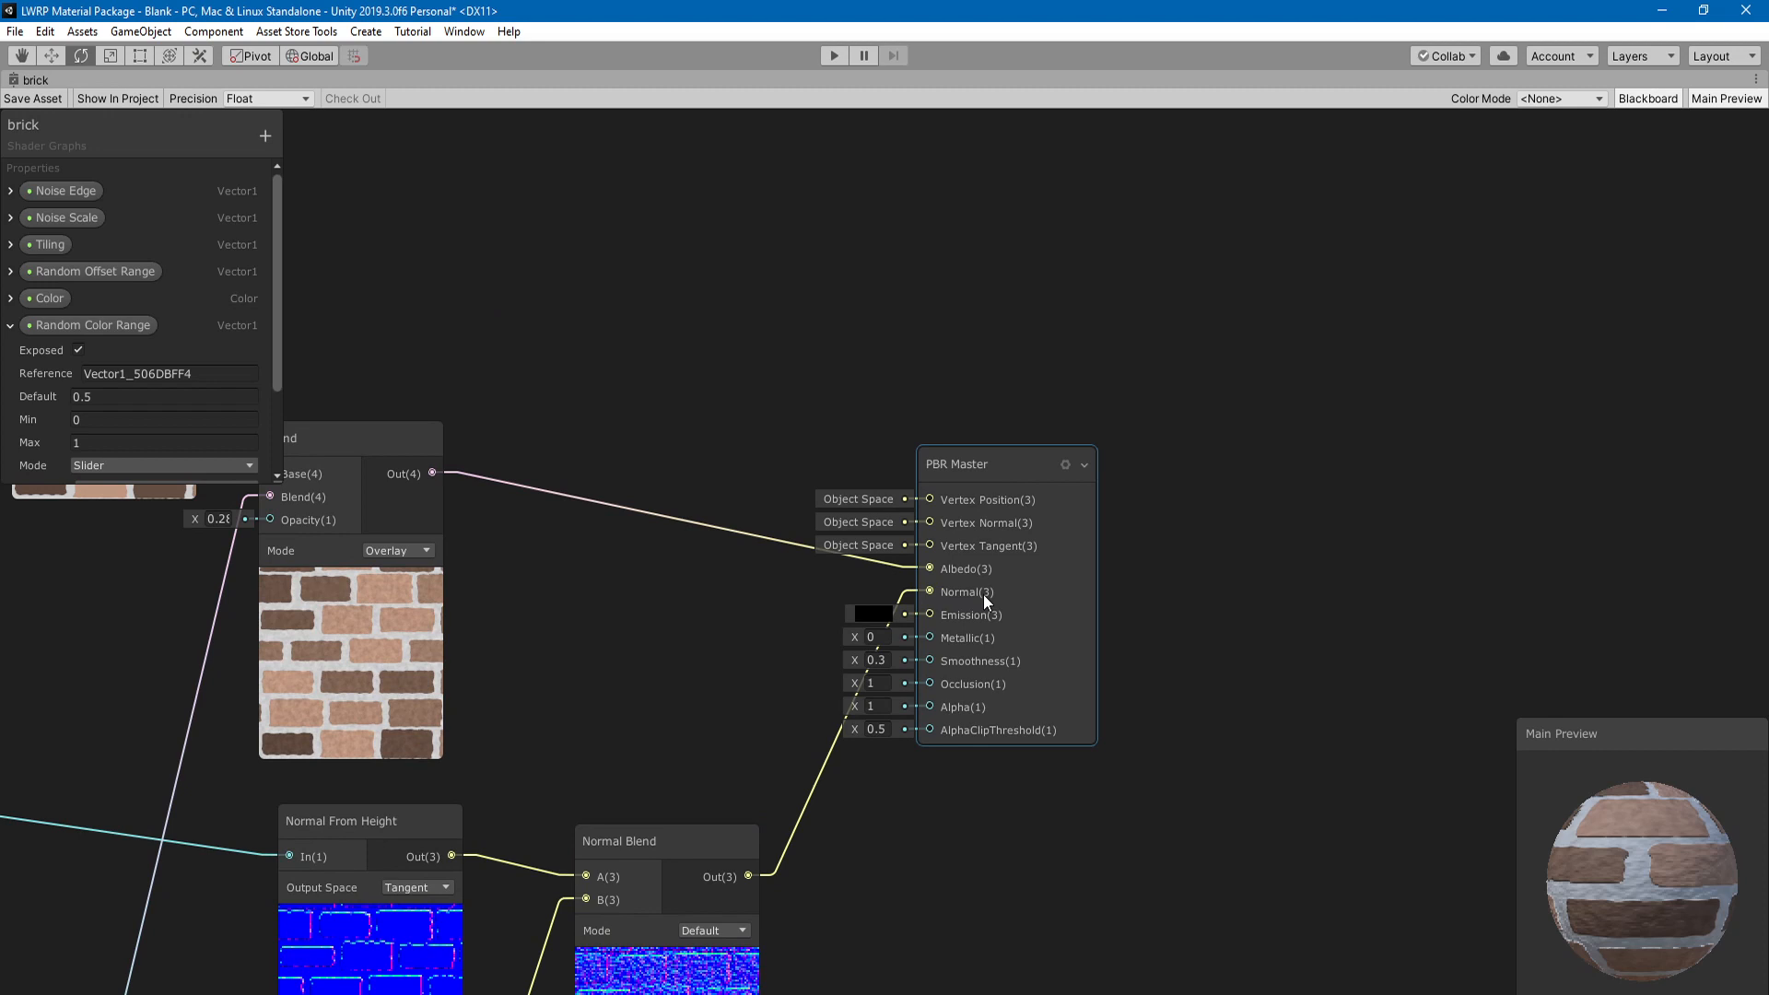
{"action": "scroll", "coordinate": [722, 529], "scroll_direction": "down", "scroll_amount": 3}
{"action": "middle_click_drag", "start_coordinate": [722, 527], "coordinate": [780, 484]}
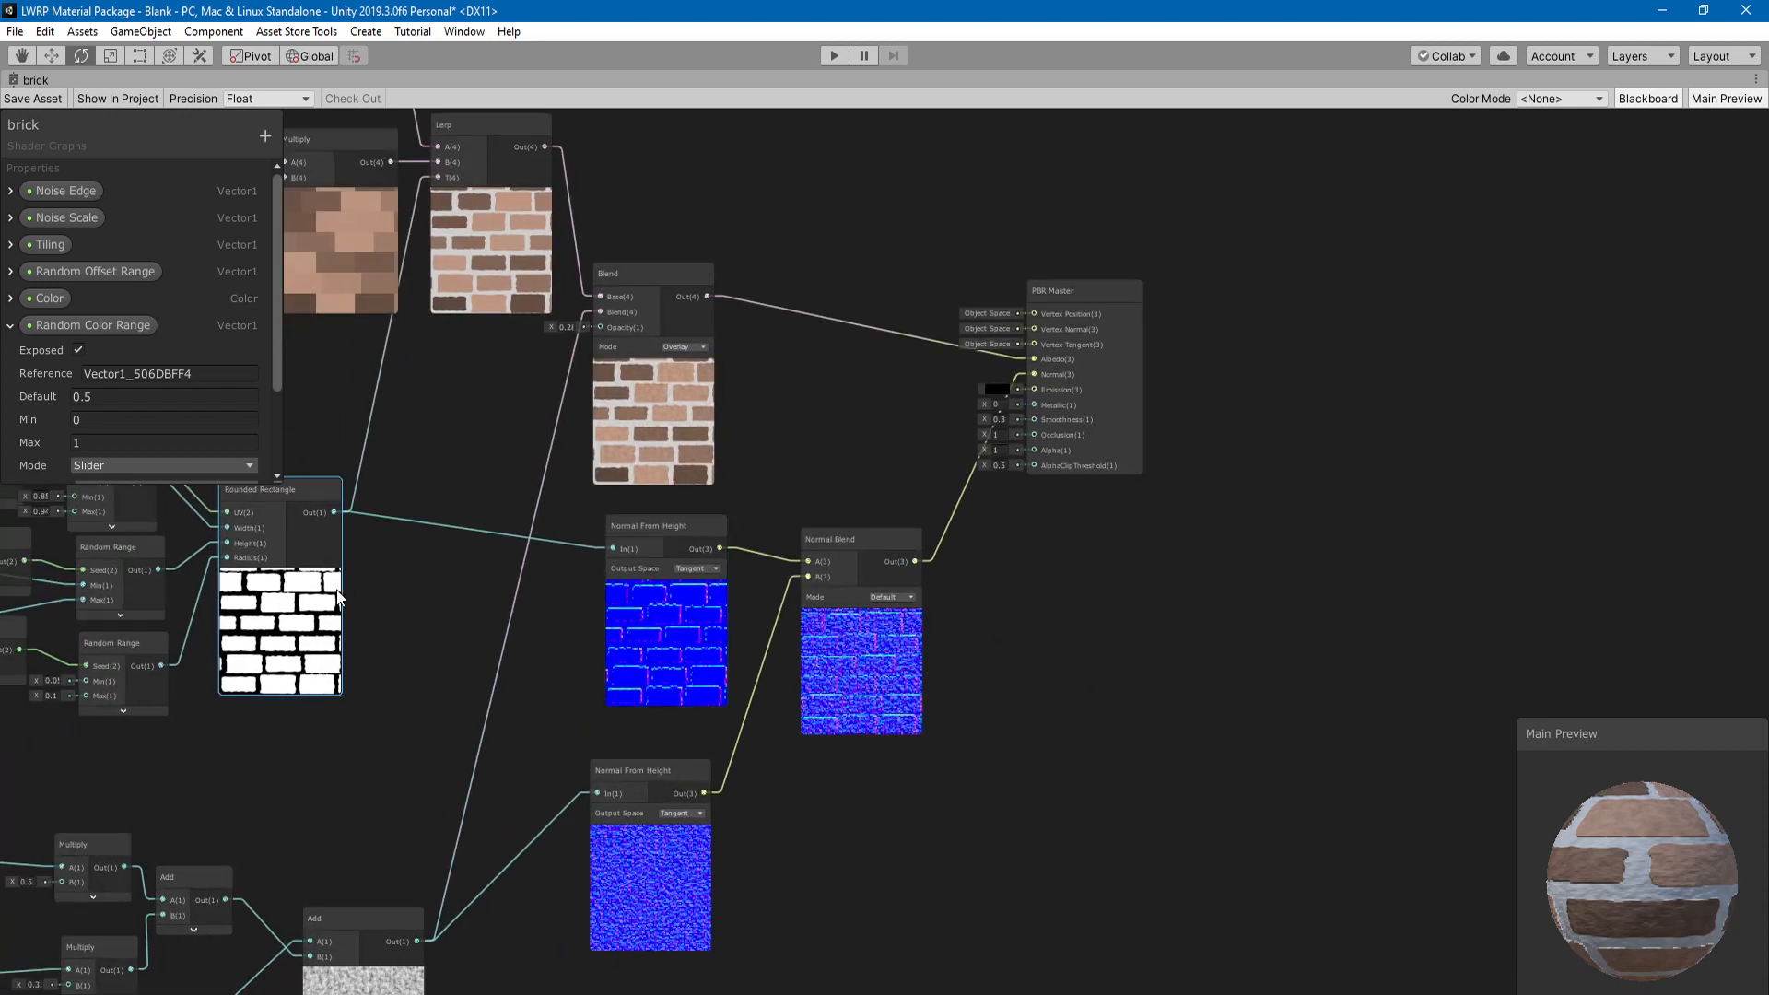
{"action": "middle_click_drag", "start_coordinate": [293, 588], "coordinate": [371, 718]}
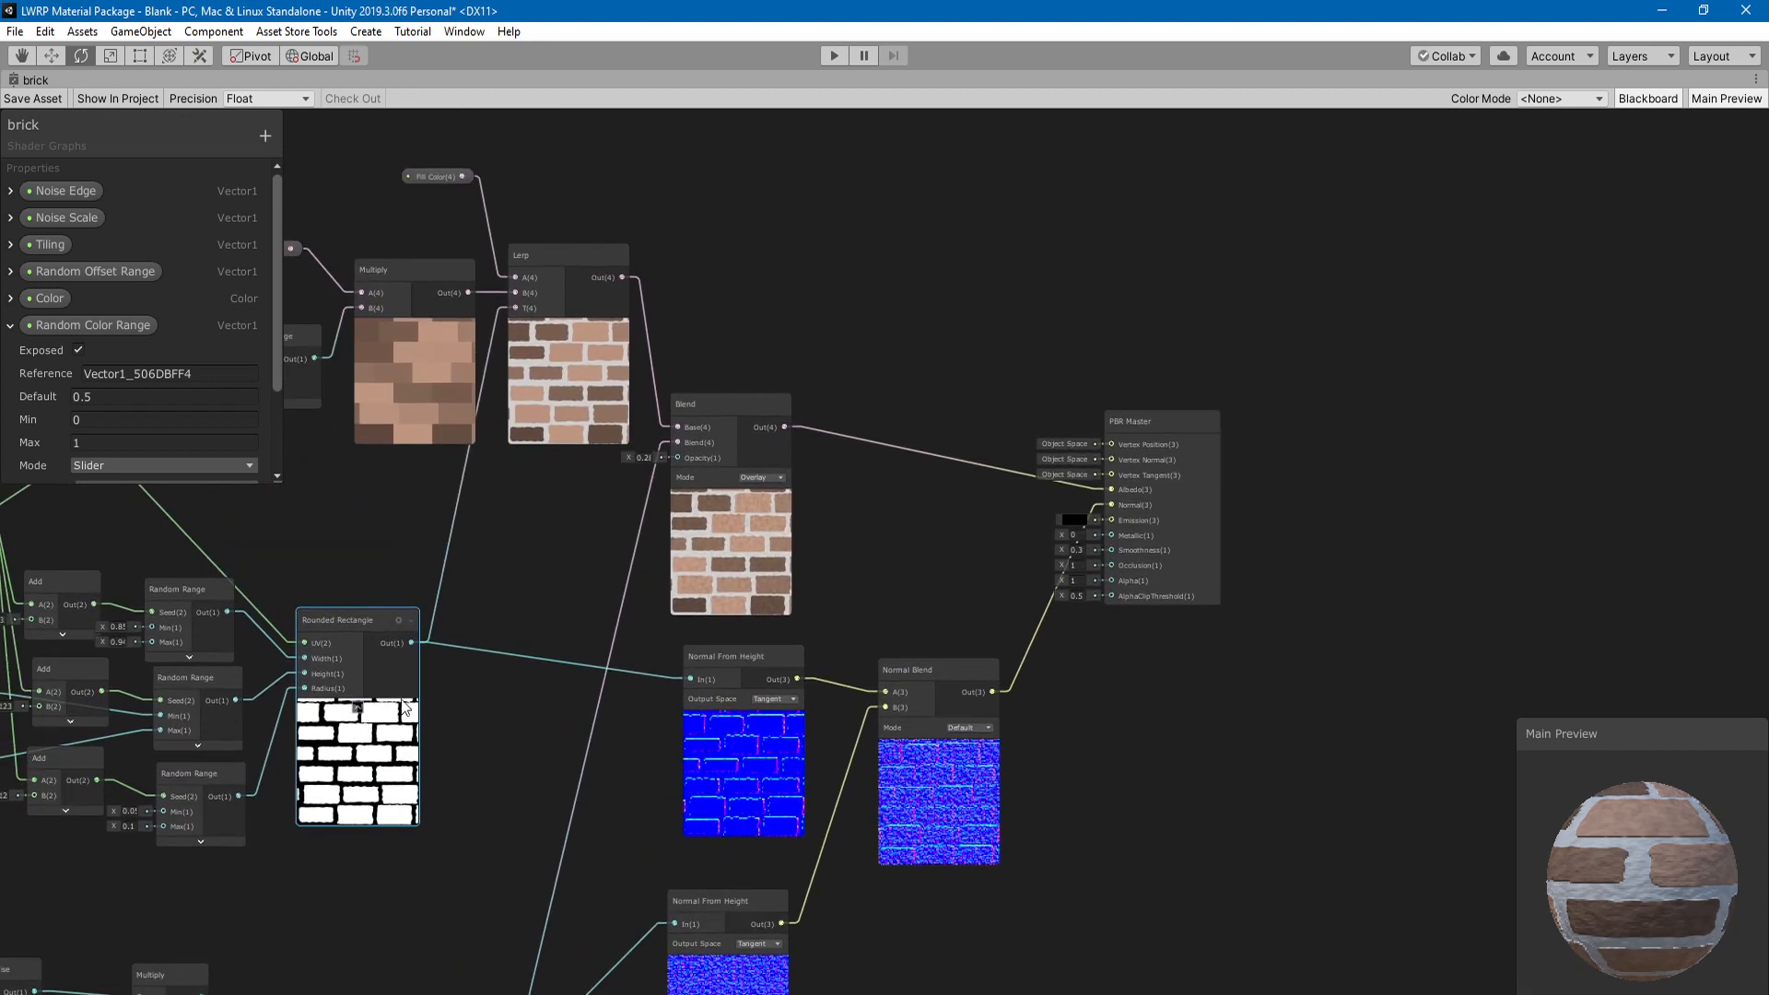
{"action": "middle_click_drag", "start_coordinate": [617, 631], "coordinate": [414, 730]}
{"action": "scroll", "coordinate": [414, 730], "scroll_direction": "up", "scroll_amount": 3}
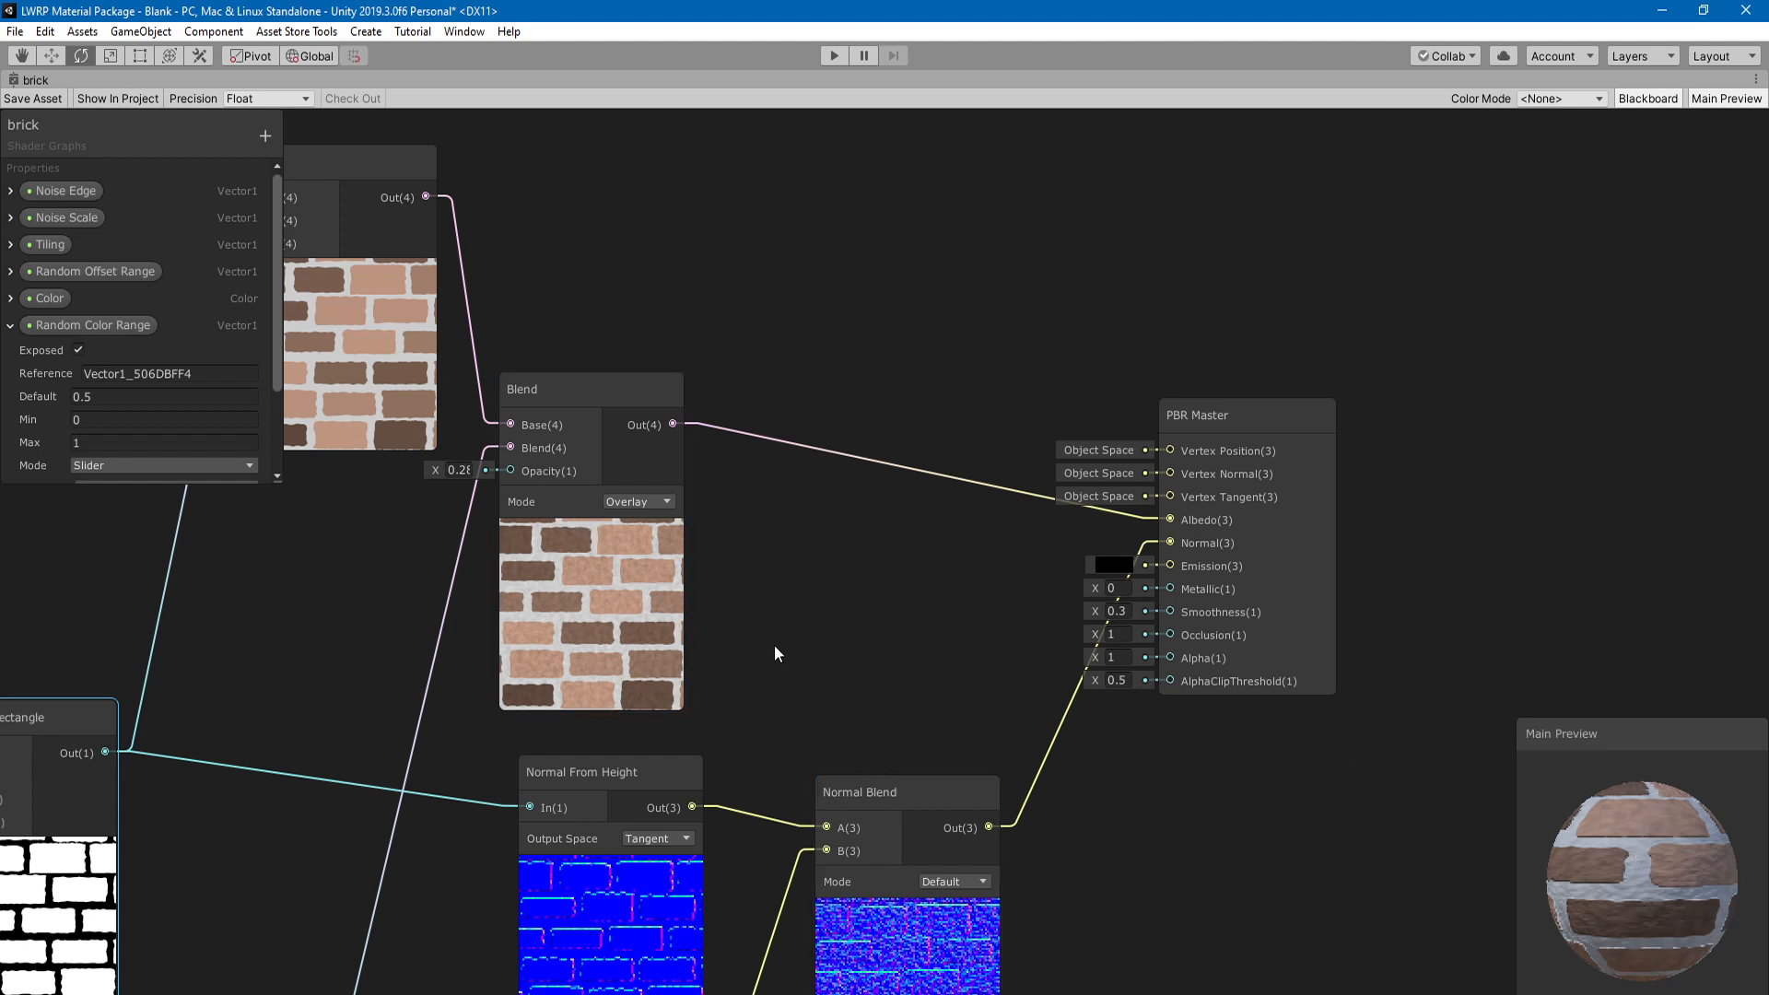
- Switch from the brick graph to a maximized Game view, saving the shader graph changes
{"action": "key", "text": "shift+space"}
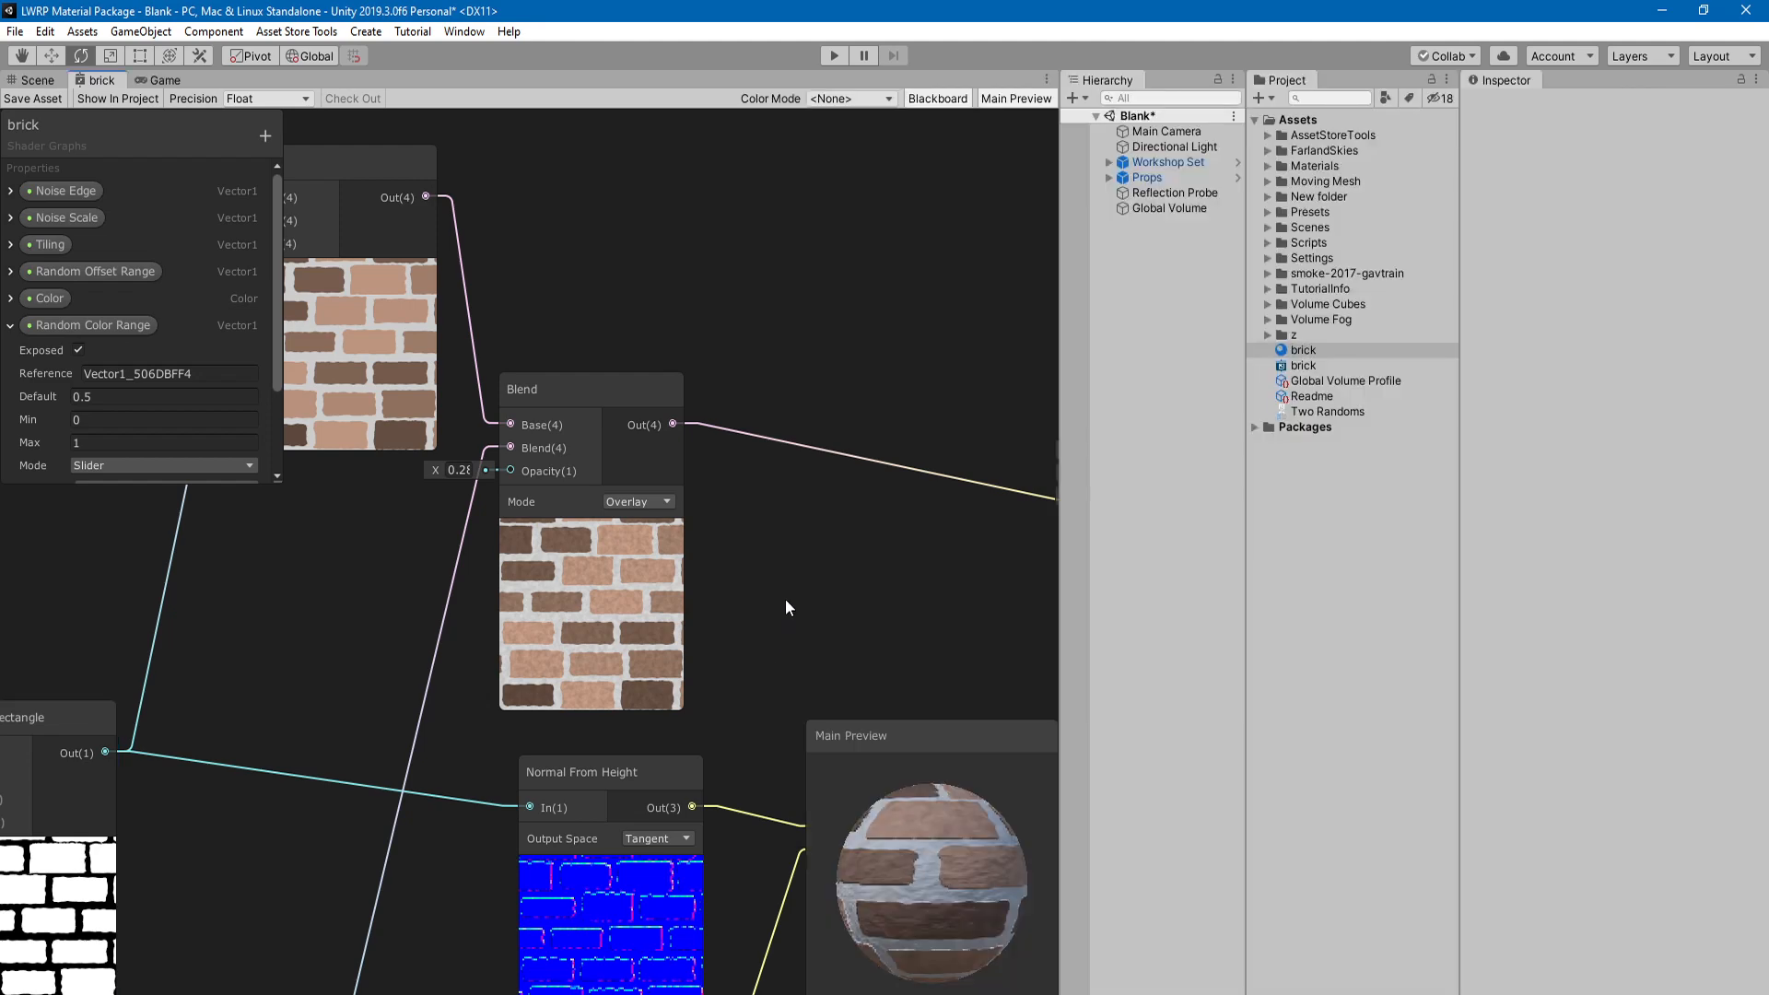
{"action": "left_click", "coordinate": [169, 80]}
{"action": "key", "text": "shift+space"}
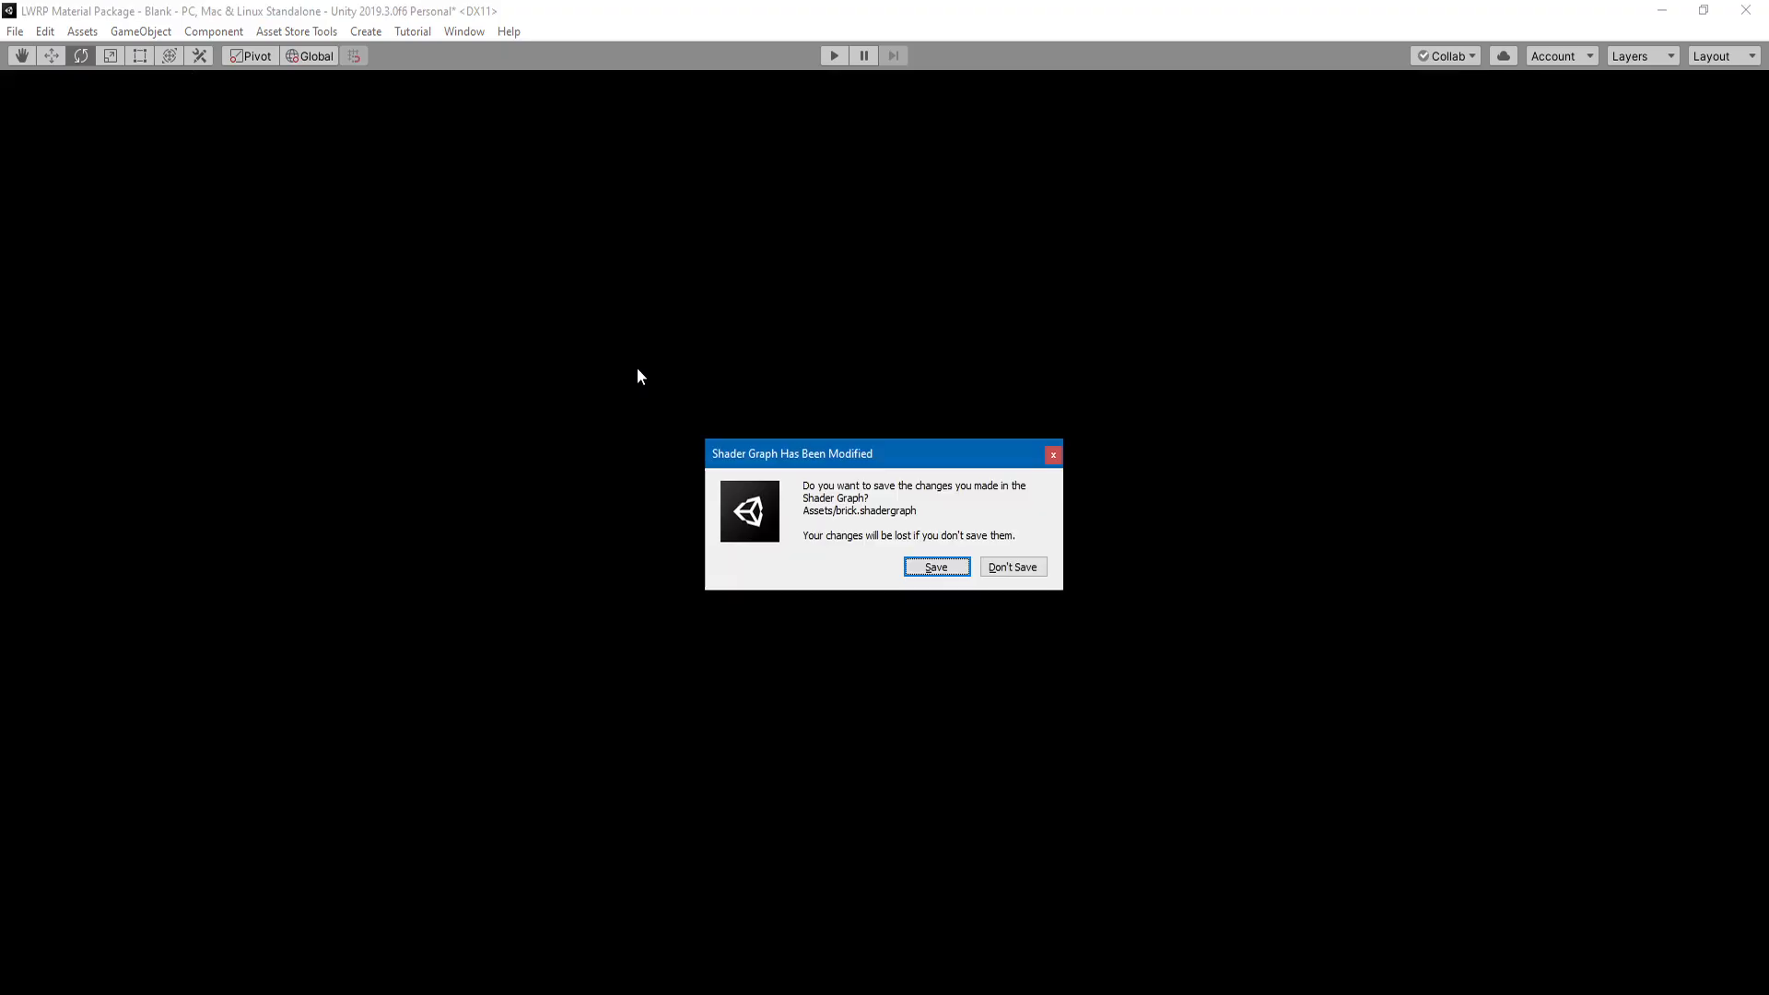
{"action": "left_click", "coordinate": [940, 565]}
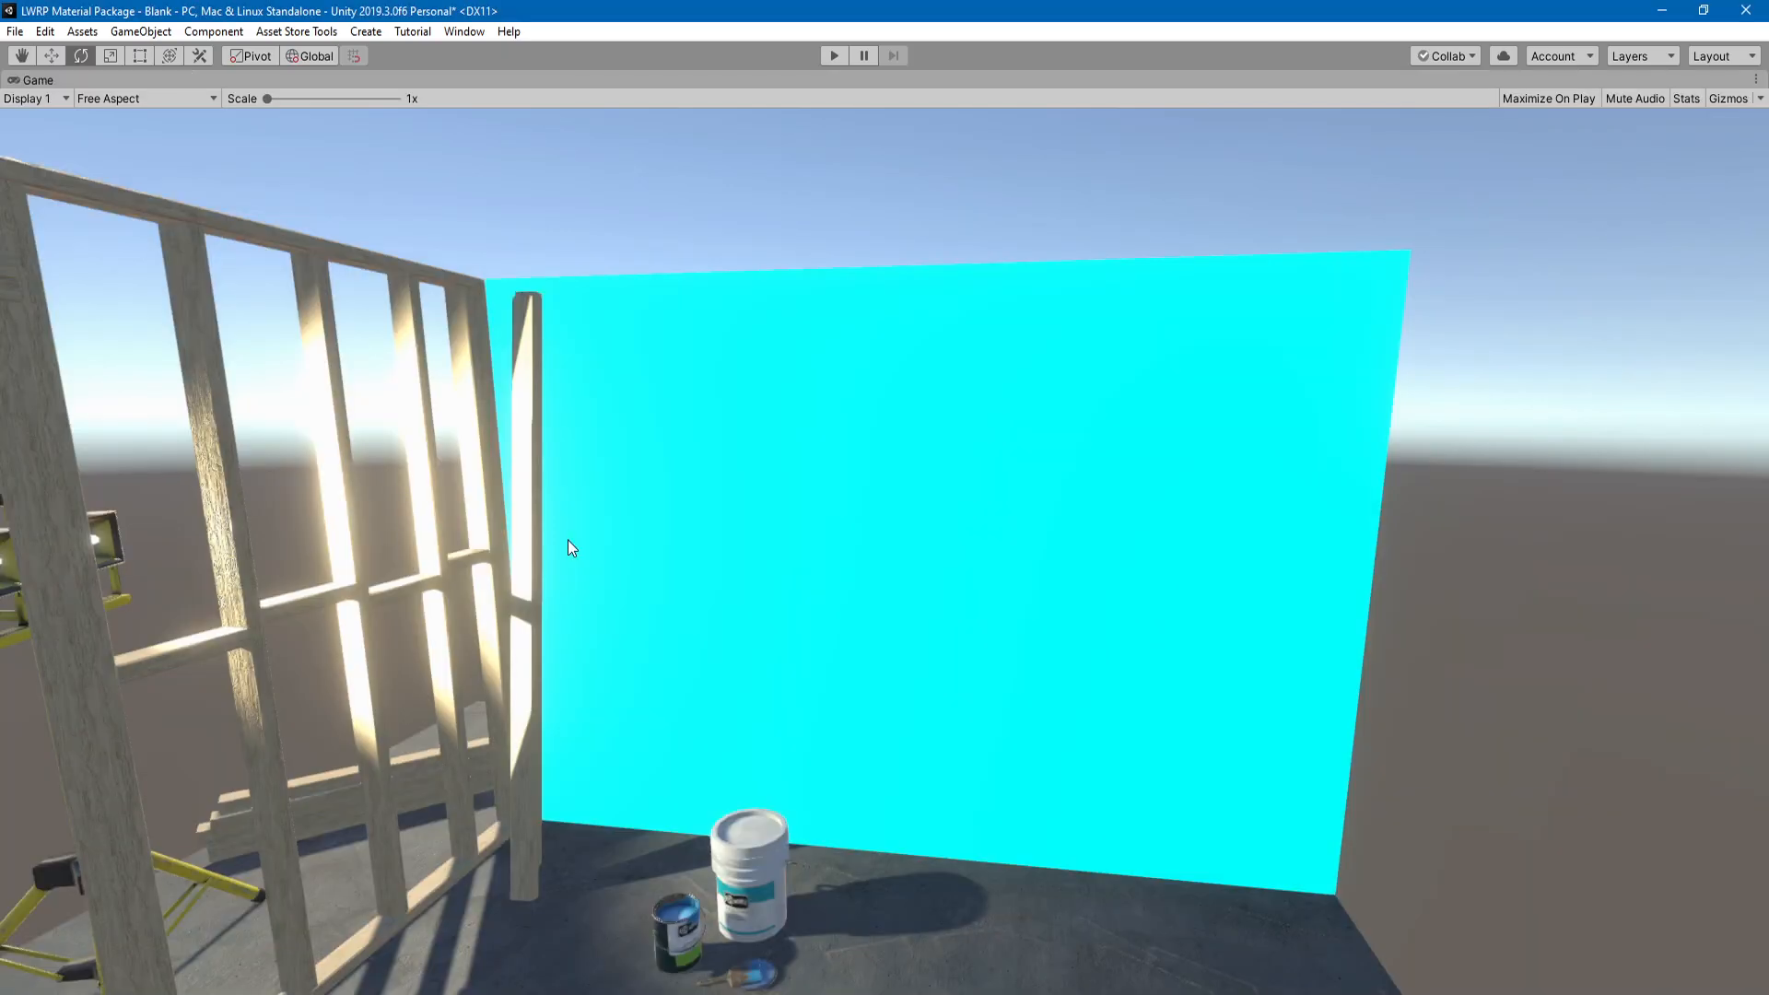